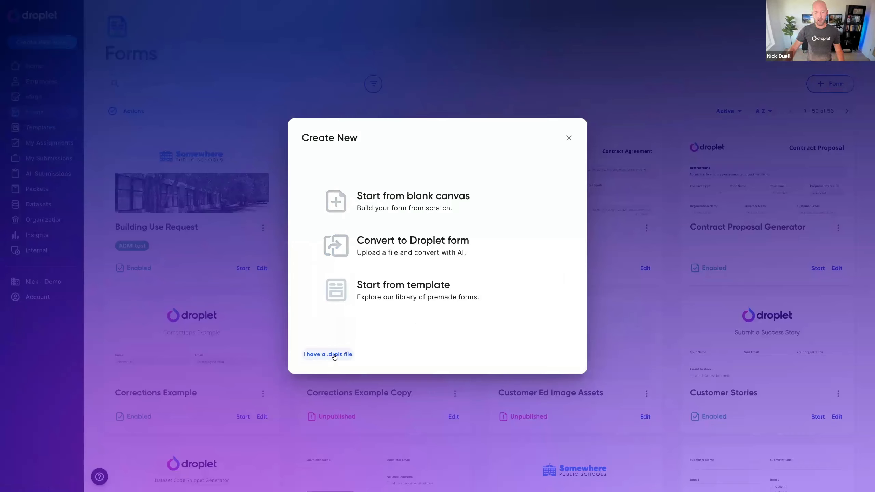
# Step: Import the file "Practice Form_ Workflow Correction Loops.drplt" from Downloads as a new form
pyautogui.click(334, 355)
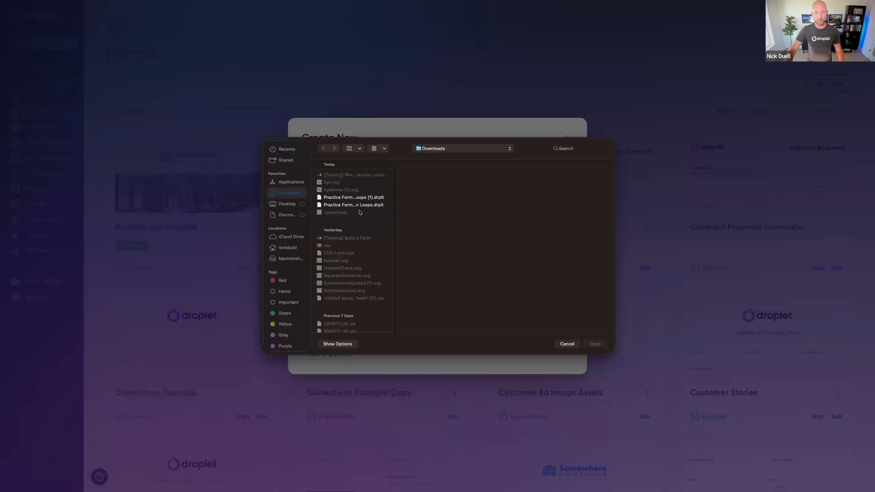
pyautogui.click(346, 205)
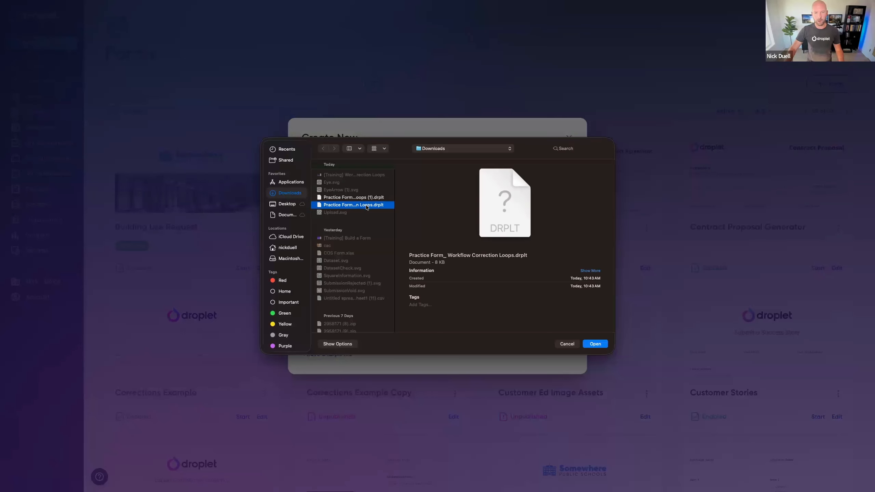
pyautogui.click(595, 344)
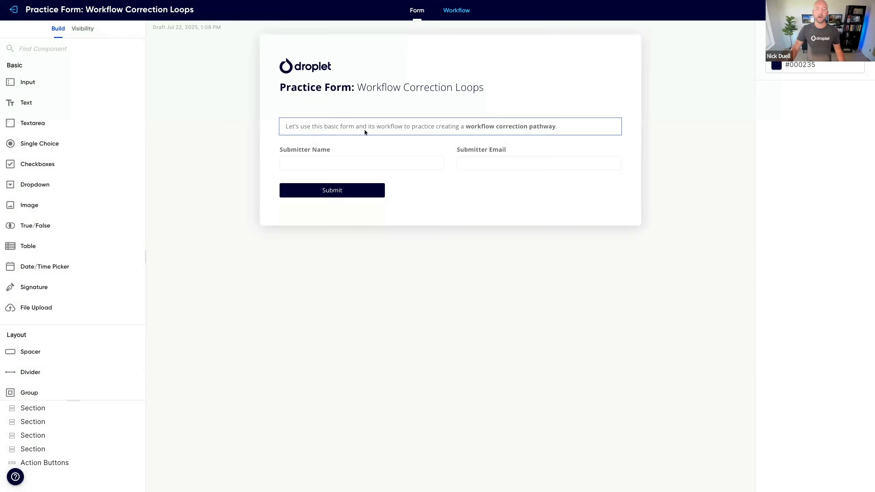
# Step: Open the form's workflow and examine the Start, Approver and Completed steps, including the test preview for Approver and Start
pyautogui.click(464, 16)
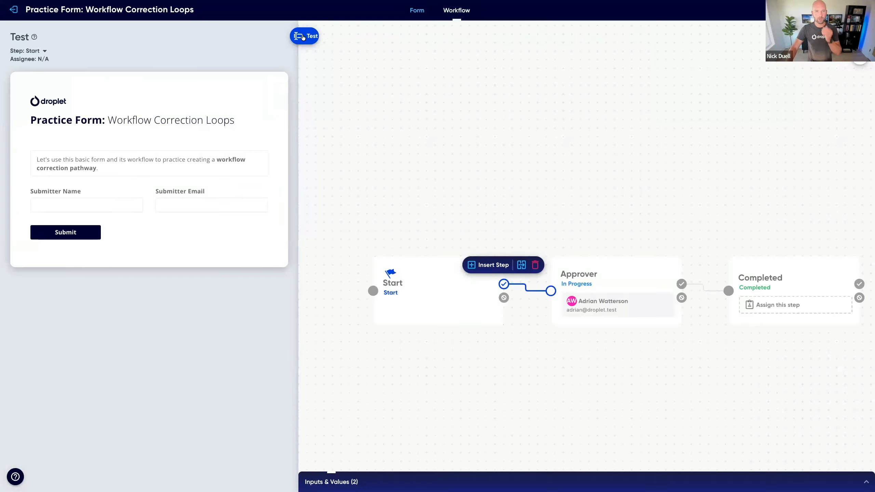
pyautogui.click(303, 37)
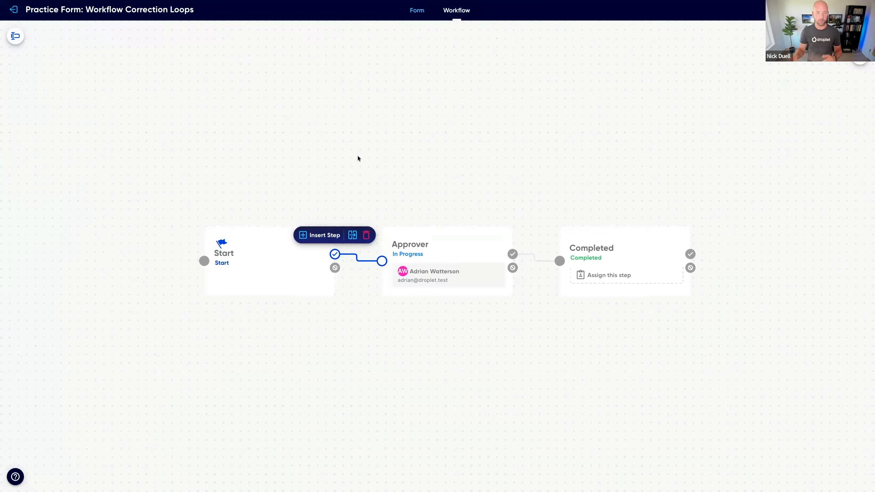
pyautogui.click(256, 261)
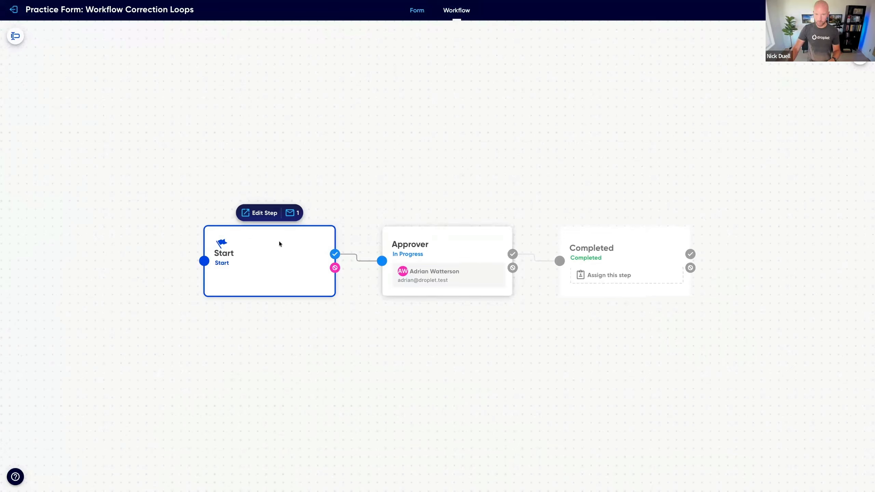
pyautogui.click(648, 250)
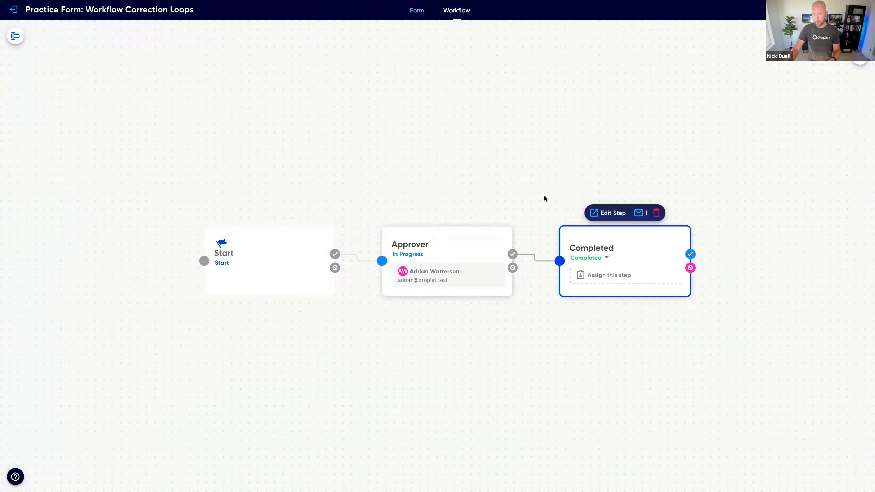
pyautogui.click(450, 245)
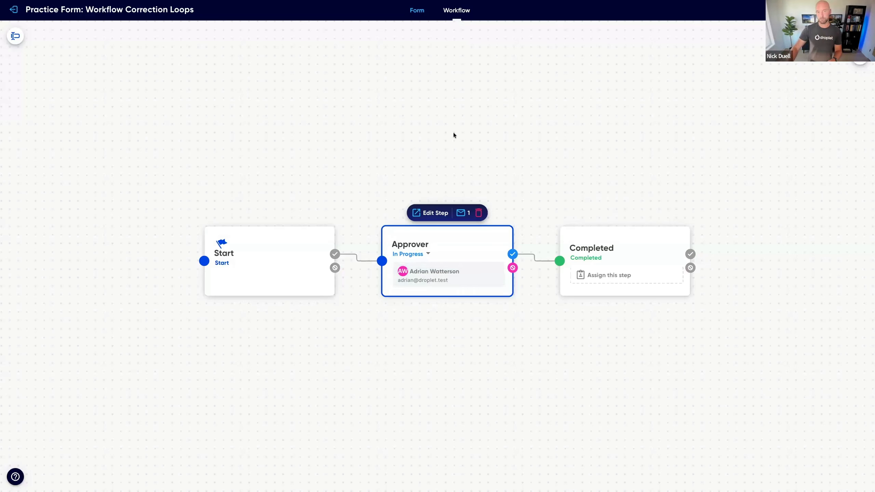
pyautogui.click(15, 36)
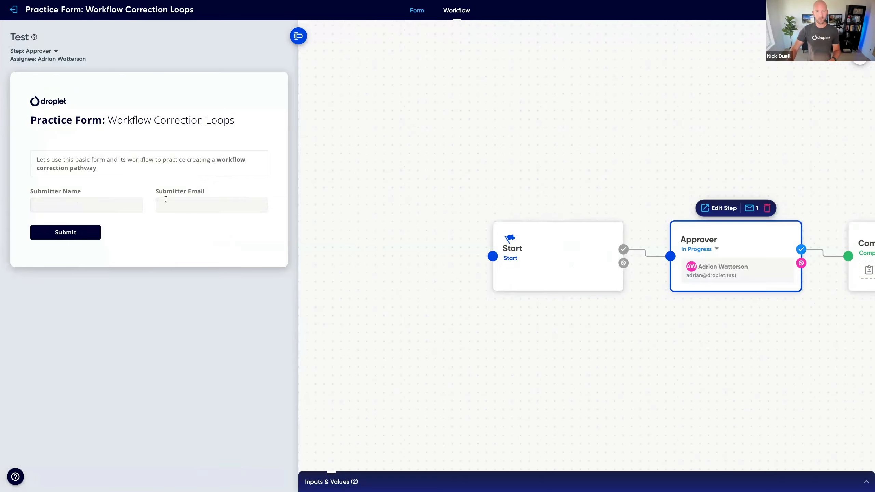
pyautogui.click(557, 262)
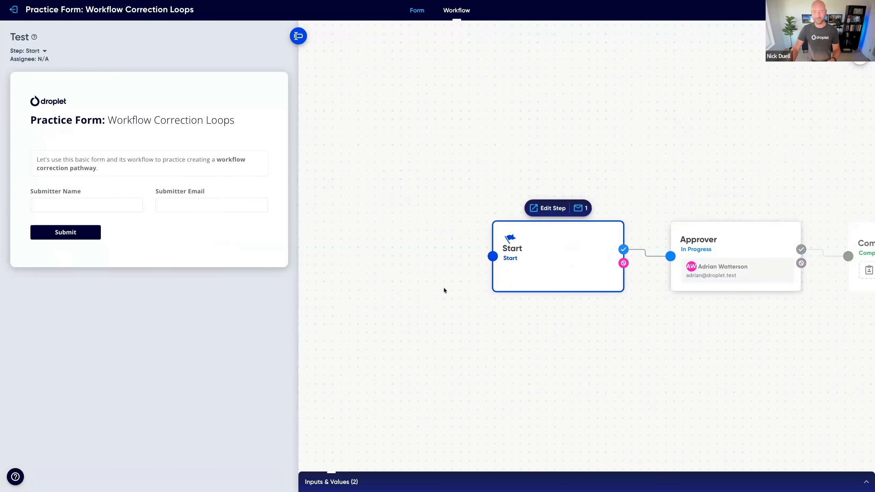
pyautogui.moveTo(634, 333); pyautogui.dragTo(488, 329)
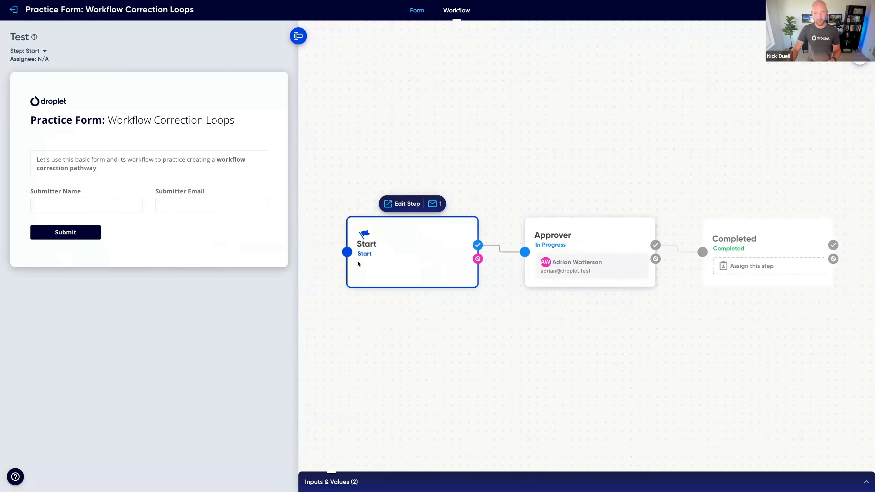
pyautogui.hotkey('ctrl', 'Left')
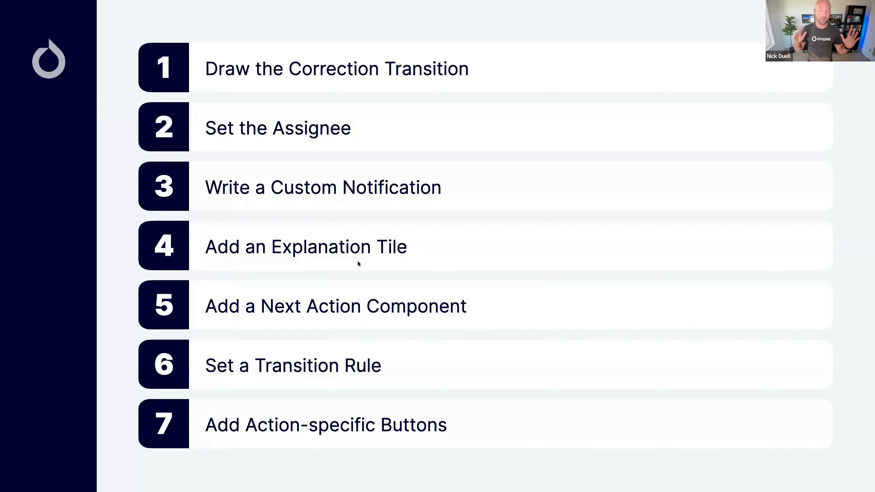
pyautogui.click(343, 213)
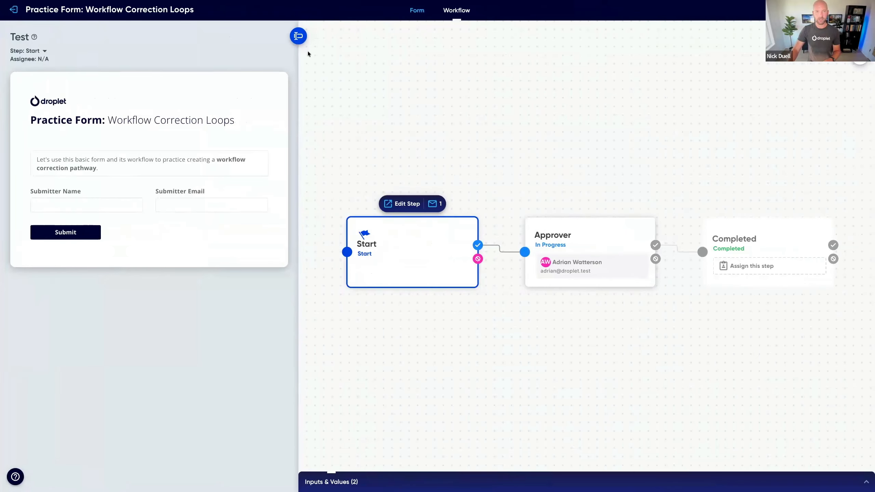
# Step: Hide the test preview and draw a rejection transition from the Approver step back to the Start step
pyautogui.click(300, 38)
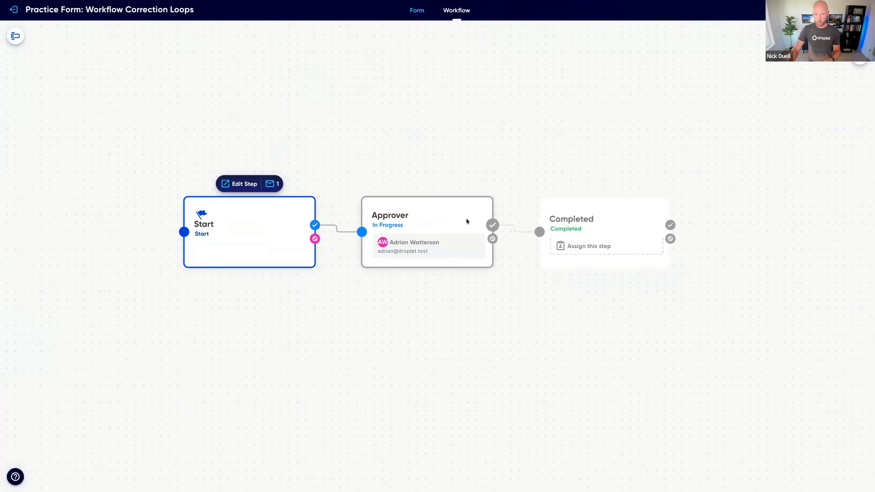
pyautogui.click(466, 221)
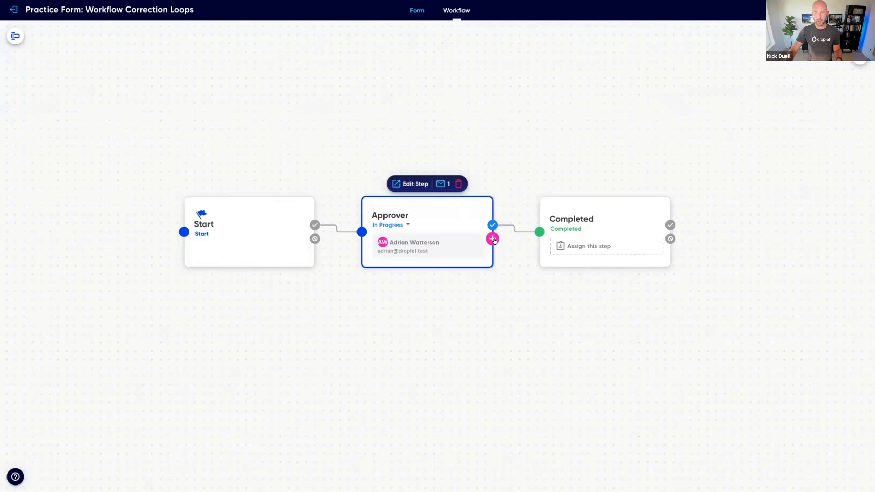
pyautogui.moveTo(493, 239); pyautogui.dragTo(379, 392)
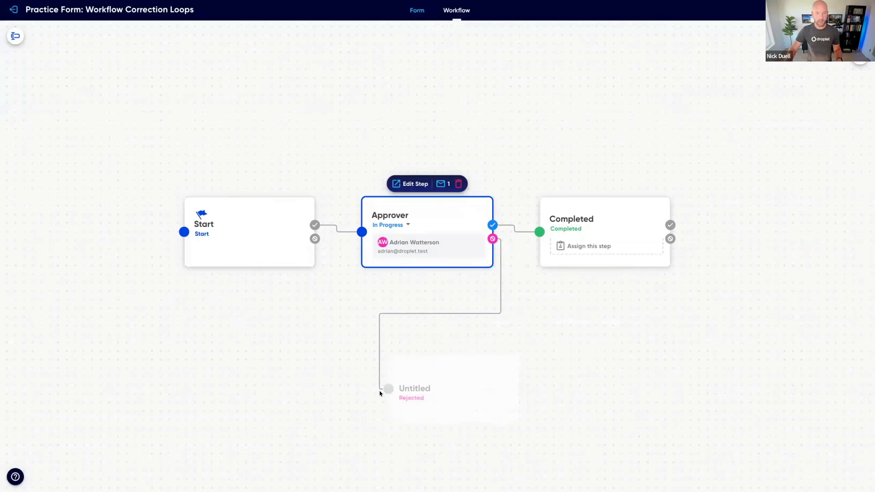
pyautogui.moveTo(379, 392); pyautogui.dragTo(193, 246)
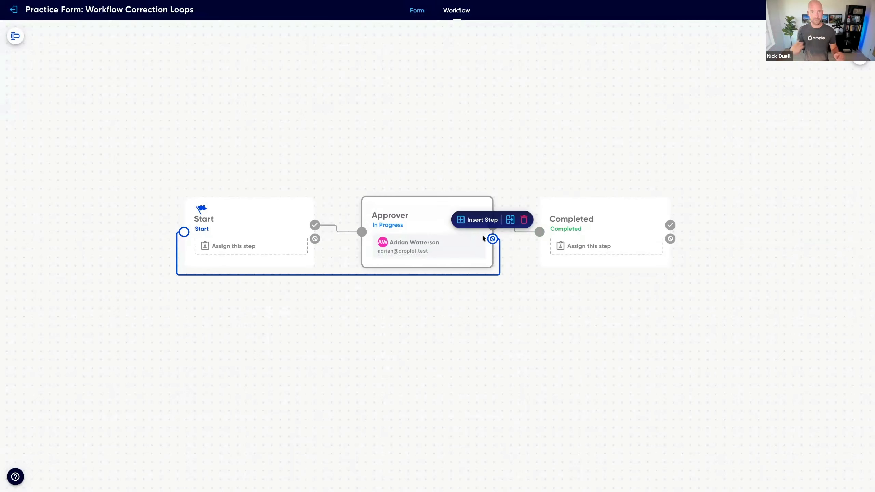
pyautogui.click(410, 219)
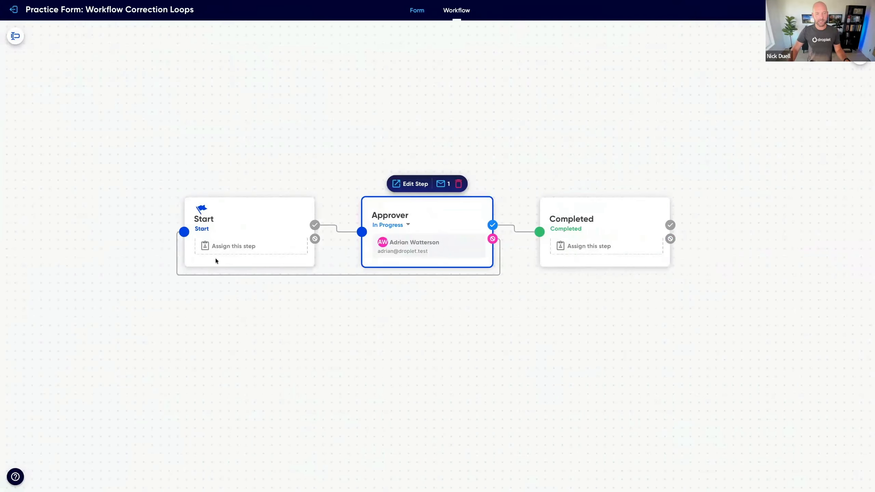
# Step: Assign the Start step to the submission creator, the person who started the form
pyautogui.scroll(5, 178, 282)
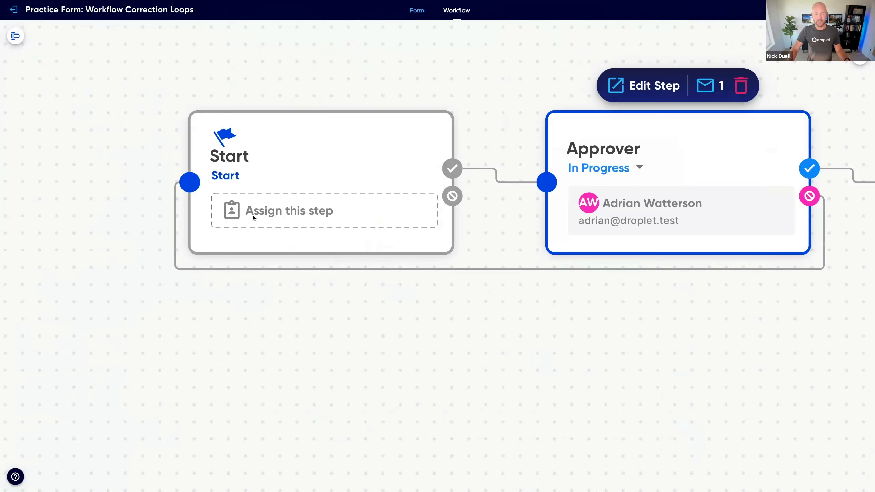
pyautogui.hscroll(-1, 189, 244)
pyautogui.scroll(1, 189, 245)
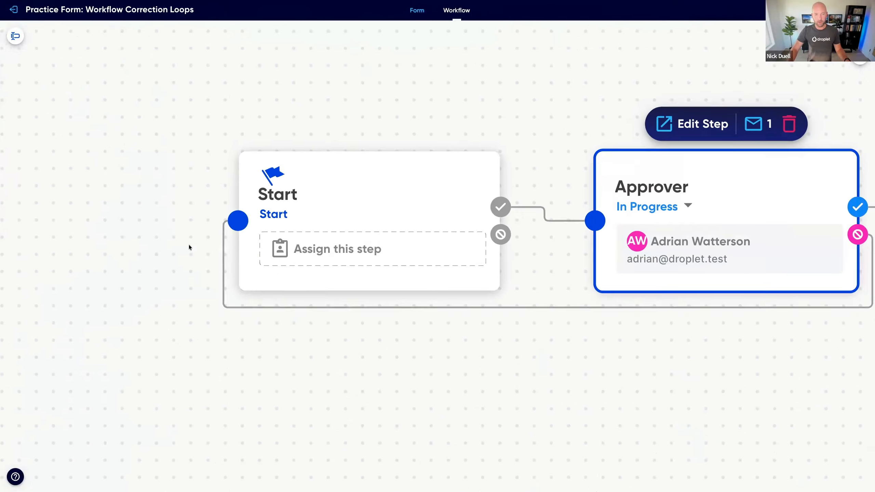
pyautogui.scroll(-2, 189, 244)
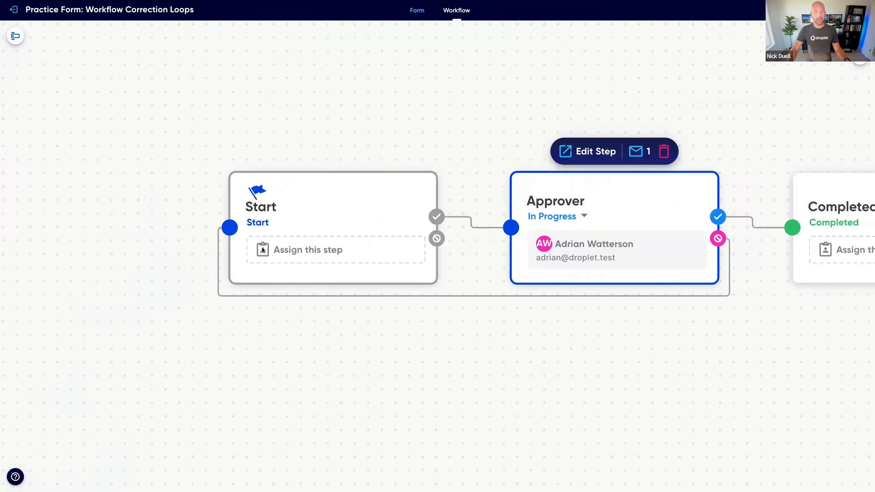
pyautogui.click(292, 251)
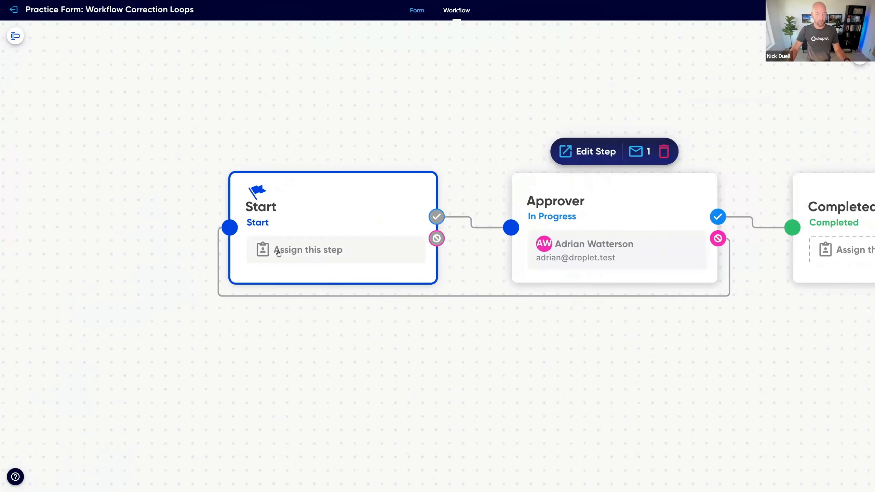
pyautogui.click(296, 252)
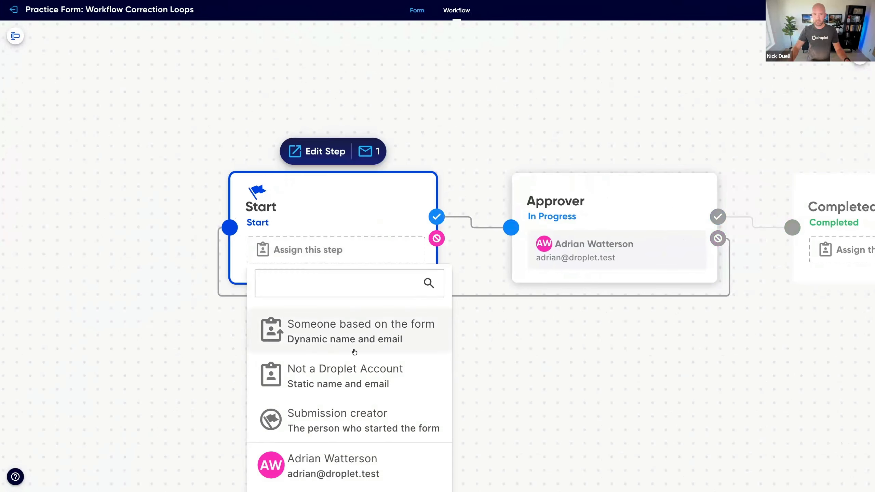
pyautogui.click(401, 416)
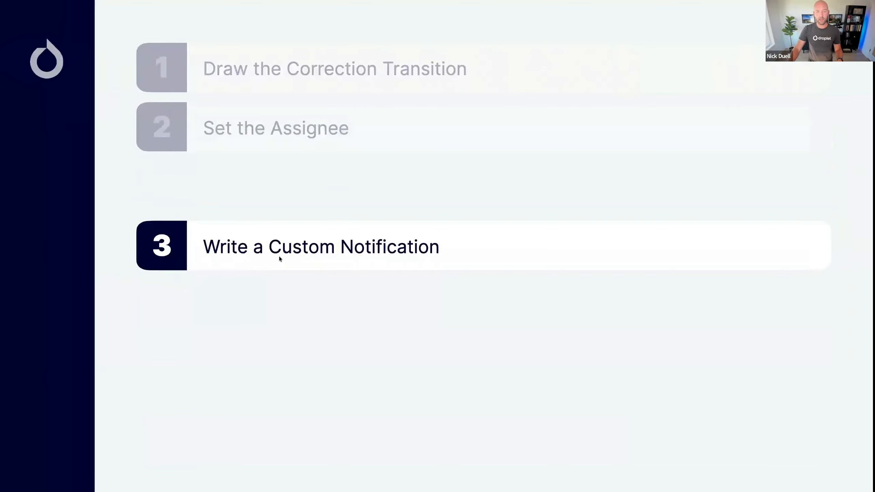
# Step: Set the subject of the Start step's assignee notification to "Changes Needed to your Request"
pyautogui.hotkey('ctrl', 'Right')
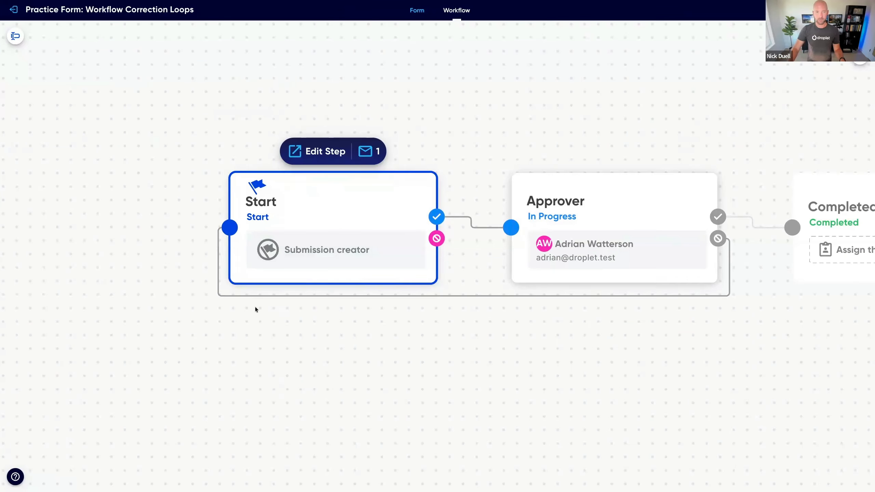
pyautogui.click(370, 155)
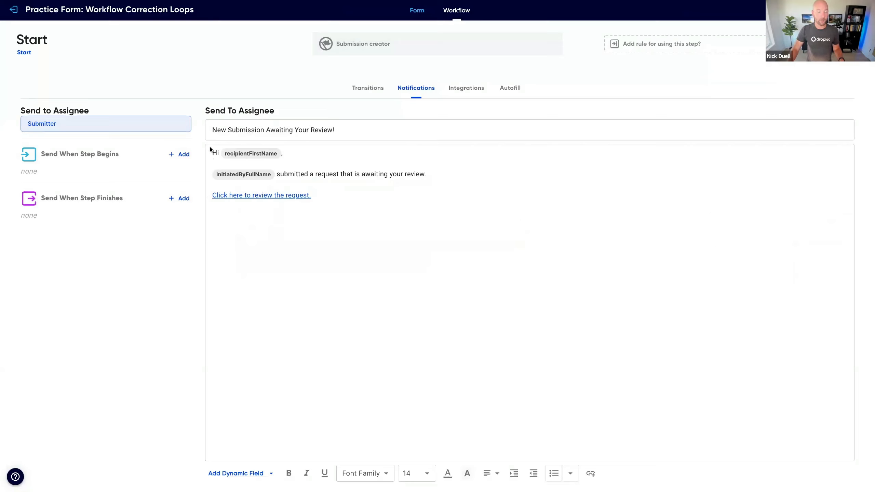
pyautogui.click(340, 133)
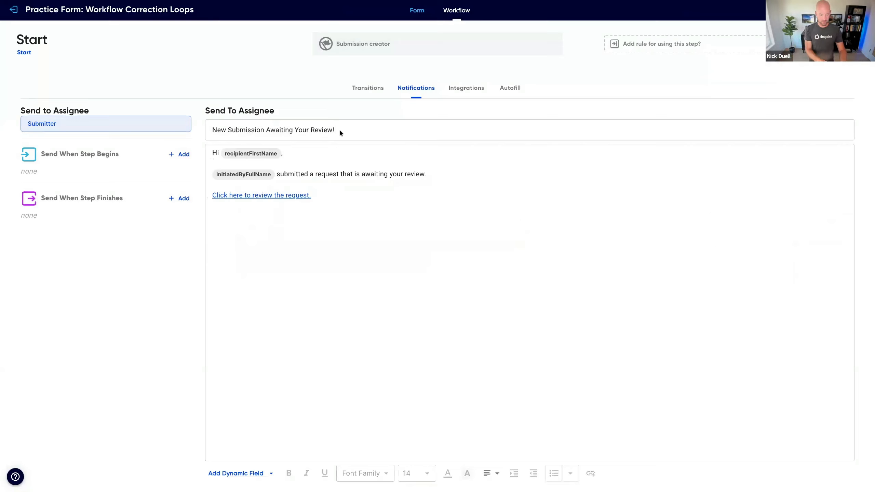
pyautogui.hotkey('ctrl', 'a')
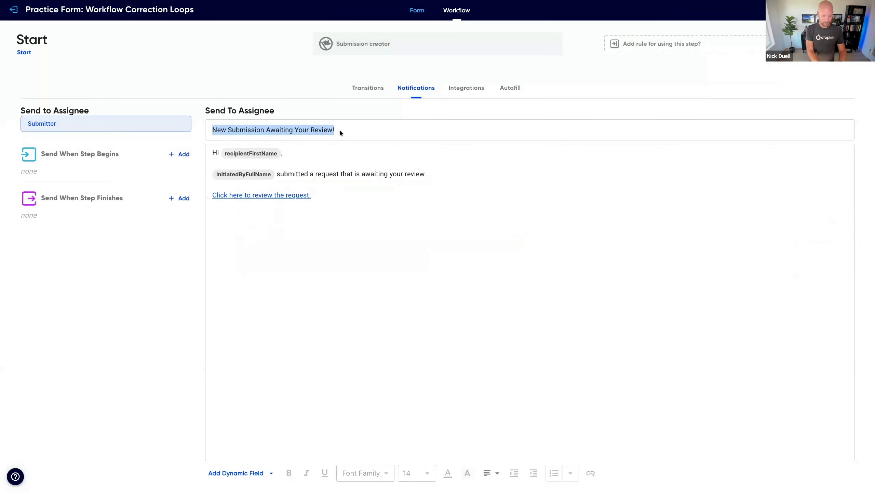
pyautogui.write('Changes Needed')
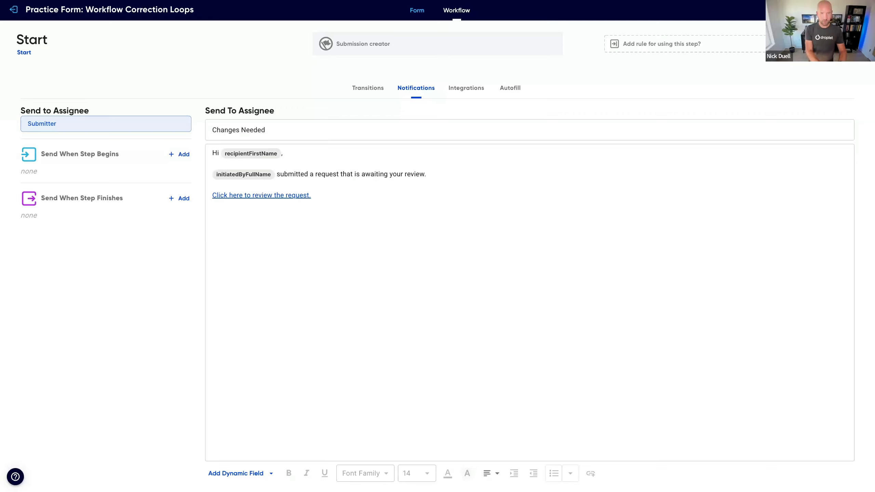
pyautogui.write(' to your Request')
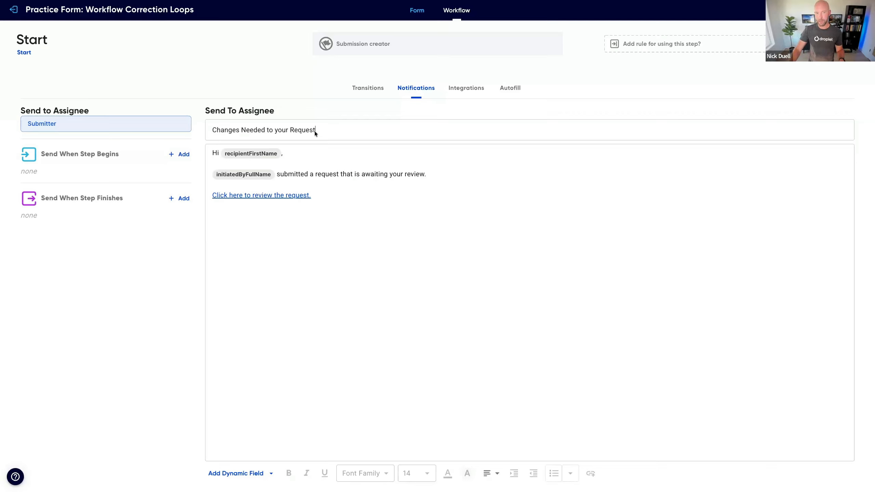
# Step: Replace the notification's review sentence with "Your recent request has been reviewed and has been flagged for changes:" followed by the Reject Reason dynamic field
pyautogui.click(255, 215)
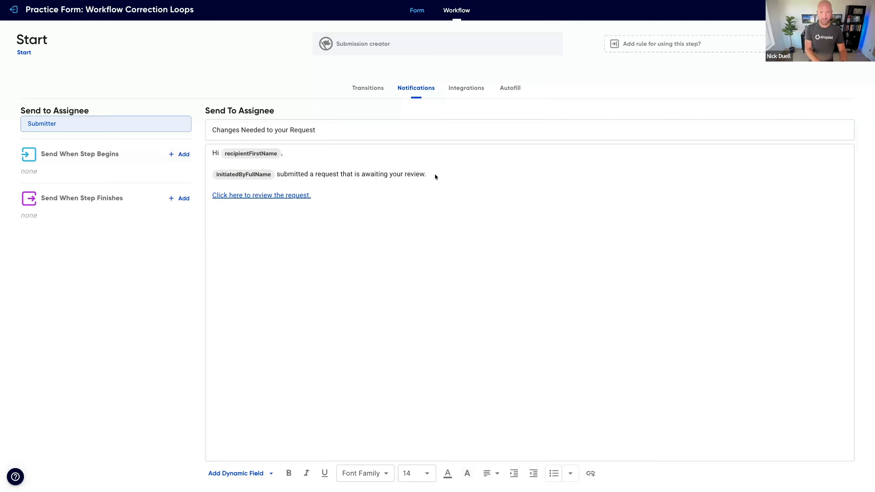
pyautogui.press('super+BackSpace')
pyautogui.press('BackSpace')
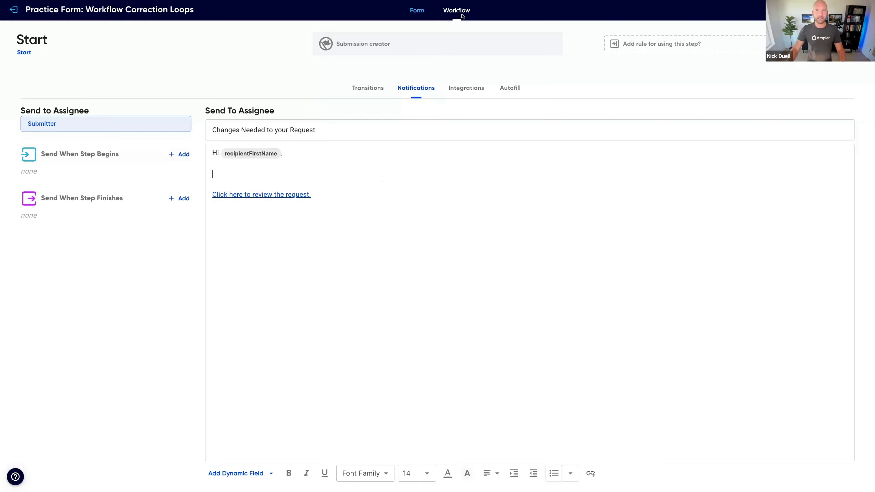
pyautogui.click(429, 185)
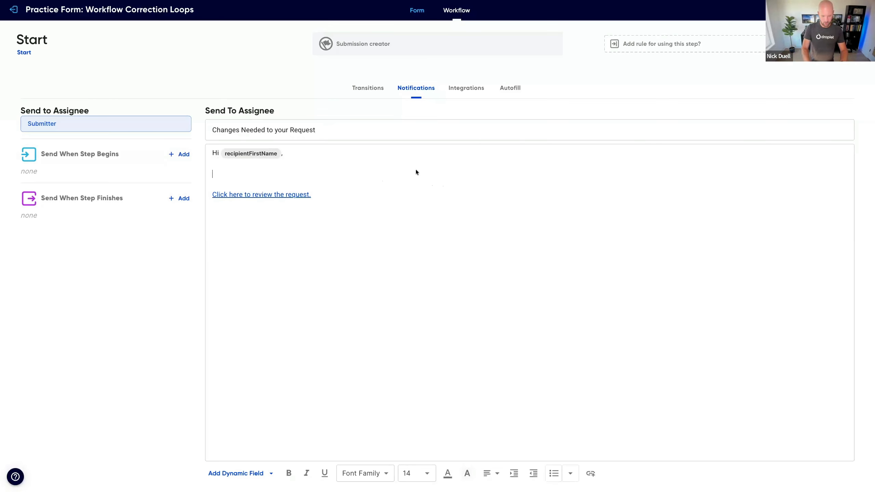
pyautogui.write('Your recent r')
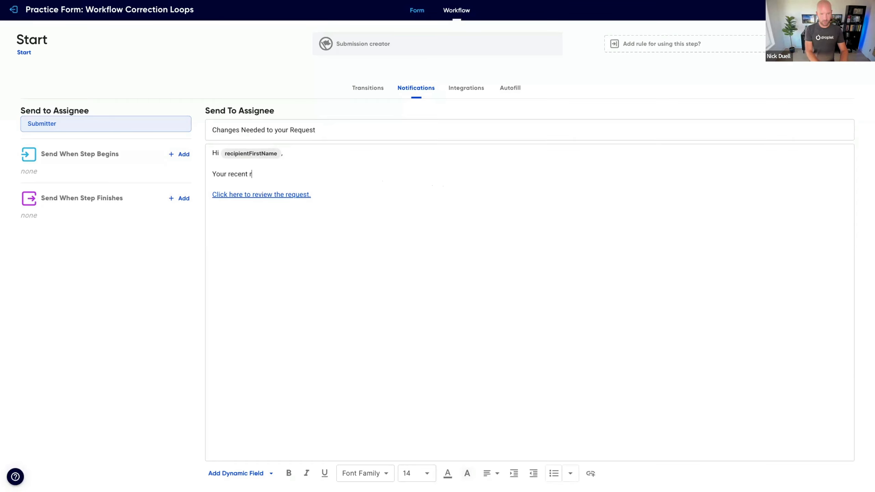
pyautogui.write('equest has been revi')
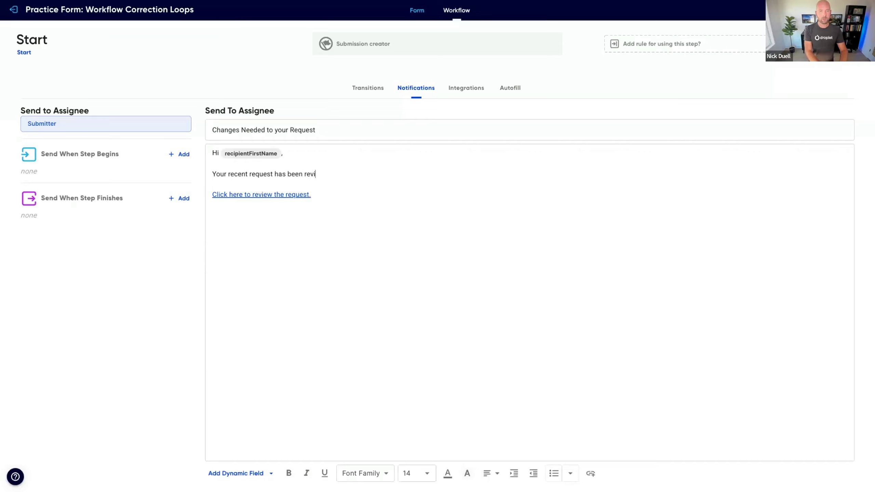
pyautogui.write('ewed and ')
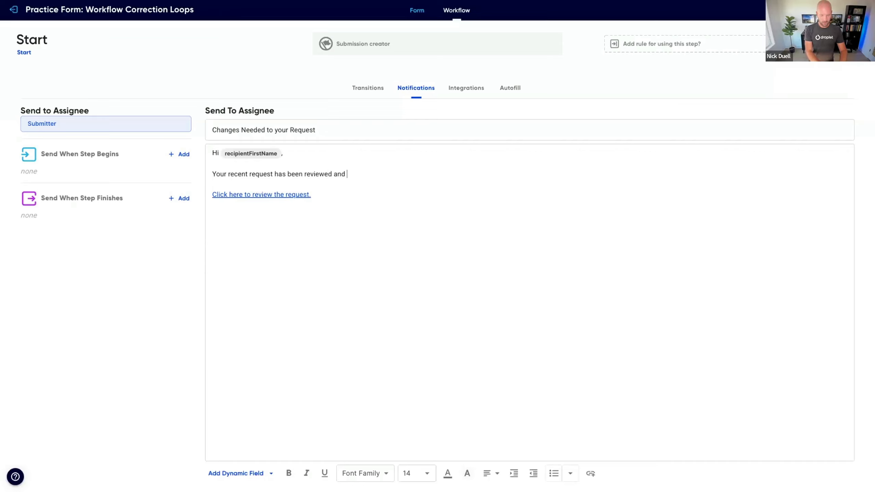
pyautogui.write('has been fla')
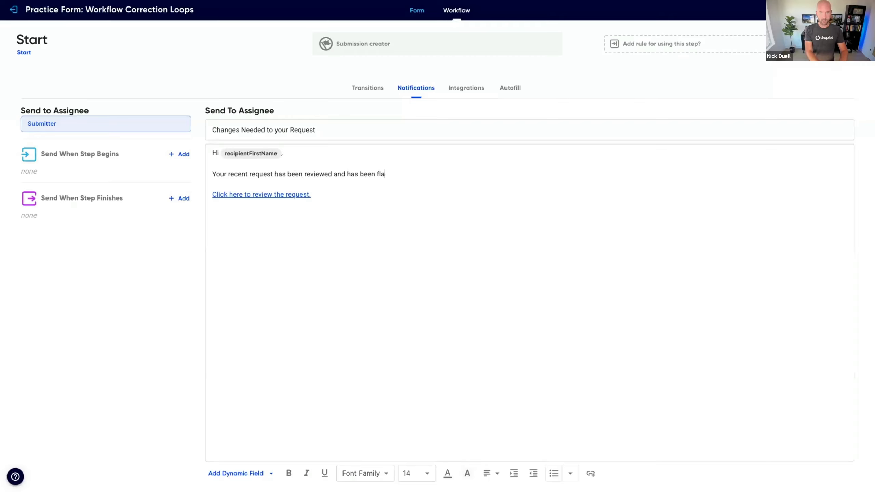
pyautogui.write('gged for changes:')
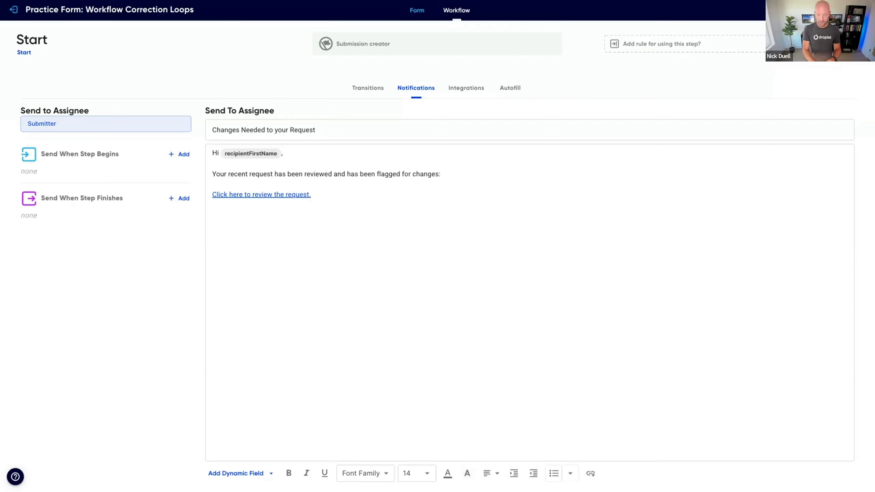
pyautogui.press('Return')
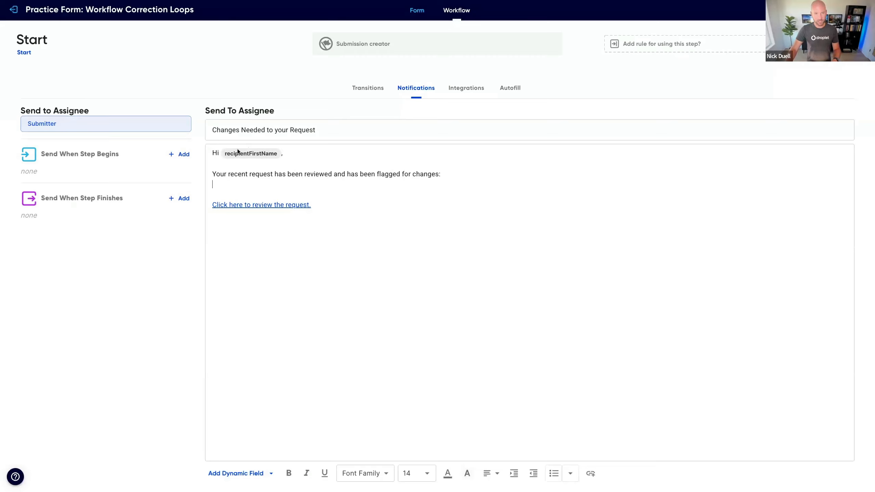
pyautogui.click(239, 476)
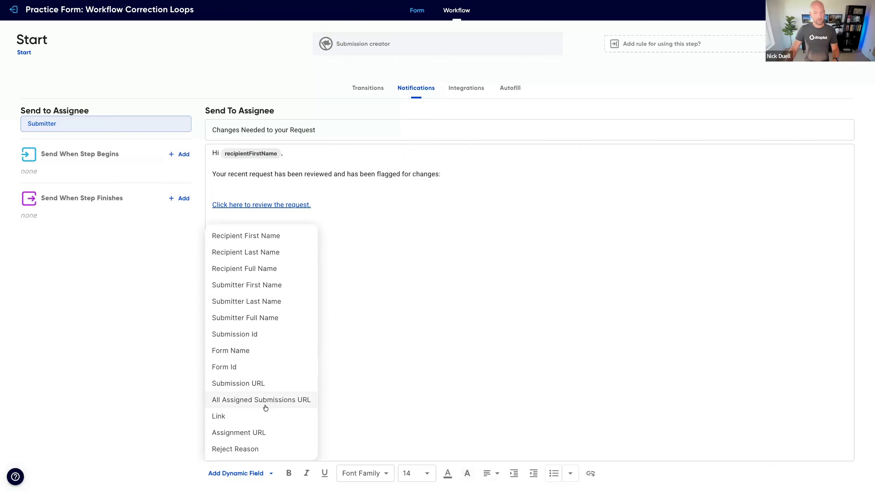
pyautogui.click(281, 452)
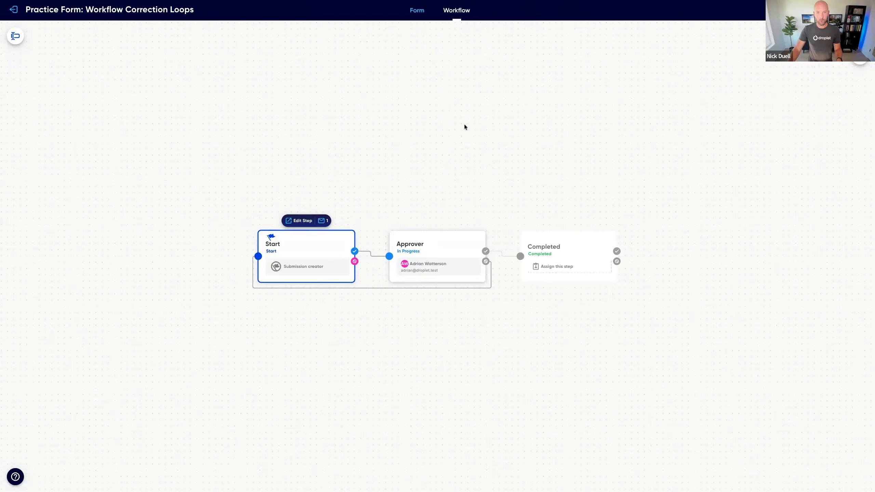
# Step: Add a Text component above the form's introductory paragraph and set its width to 12 columns
pyautogui.click(416, 11)
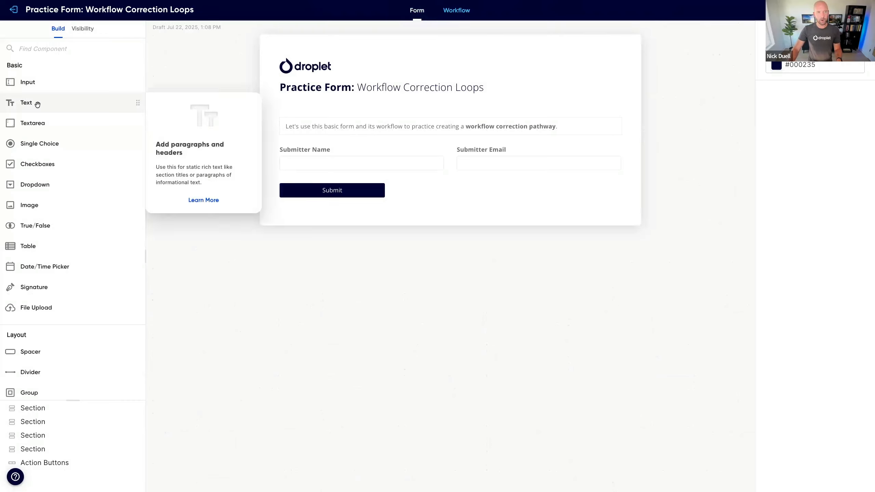
pyautogui.moveTo(43, 104); pyautogui.dragTo(299, 114)
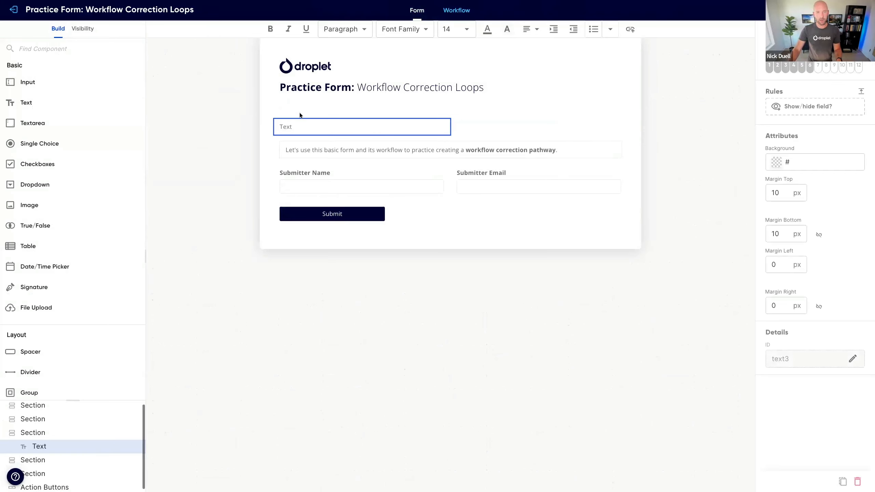
pyautogui.click(859, 67)
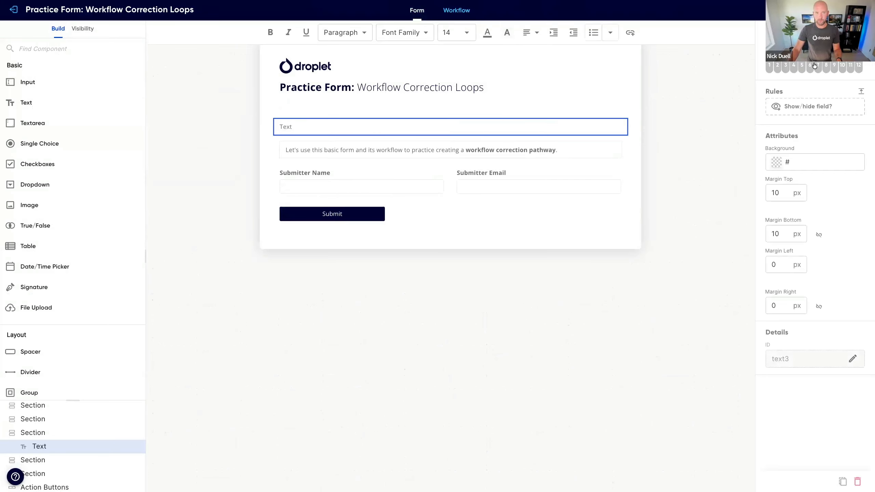
# Step: Replace the new component's placeholder text with "Changes Needed" and "##_reason##" on the line below it
pyautogui.click(286, 128)
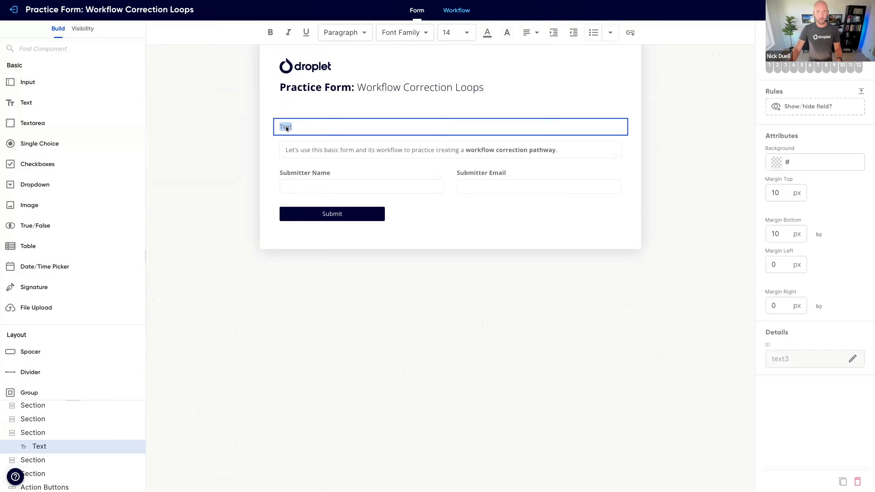
pyautogui.write('C')
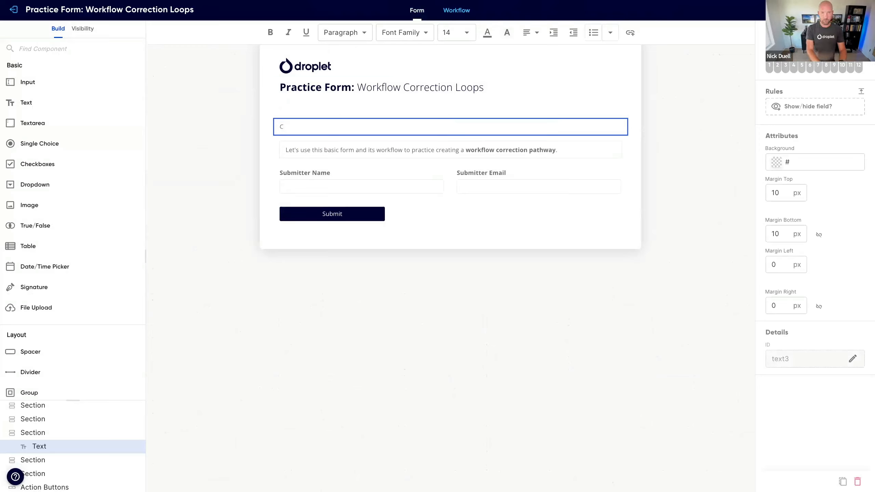
pyautogui.write('hanges Needed')
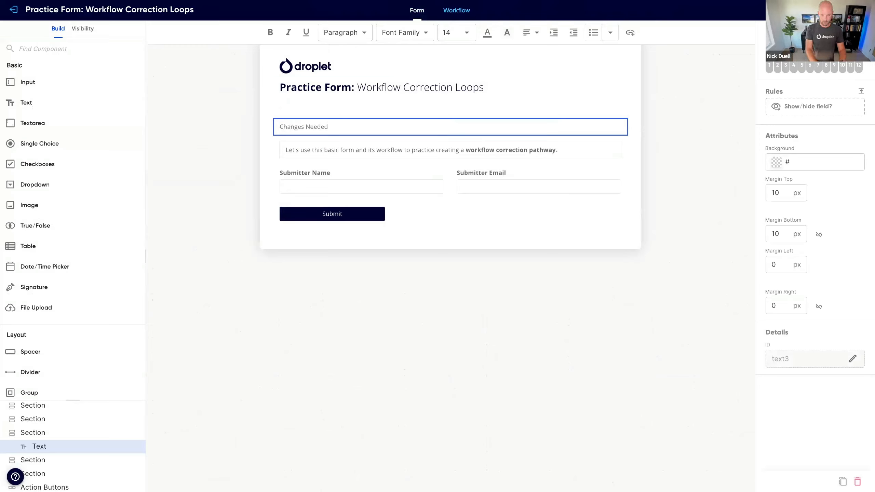
pyautogui.press('Return')
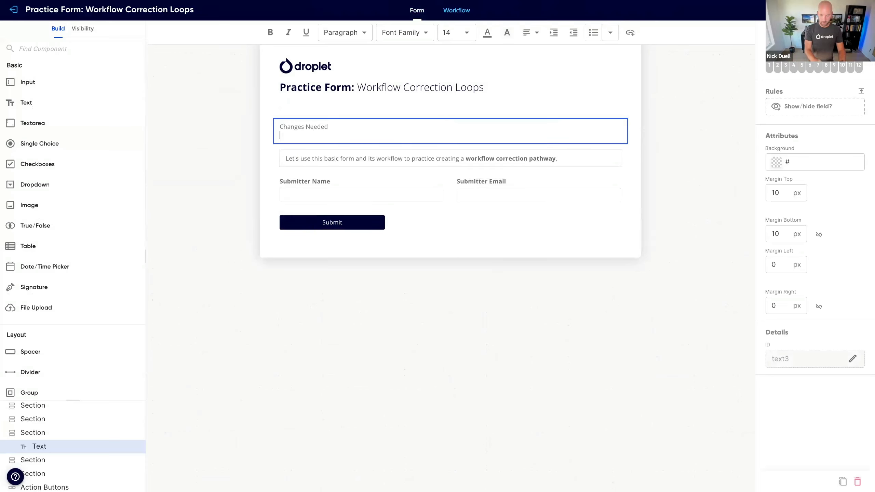
pyautogui.write('_reason')
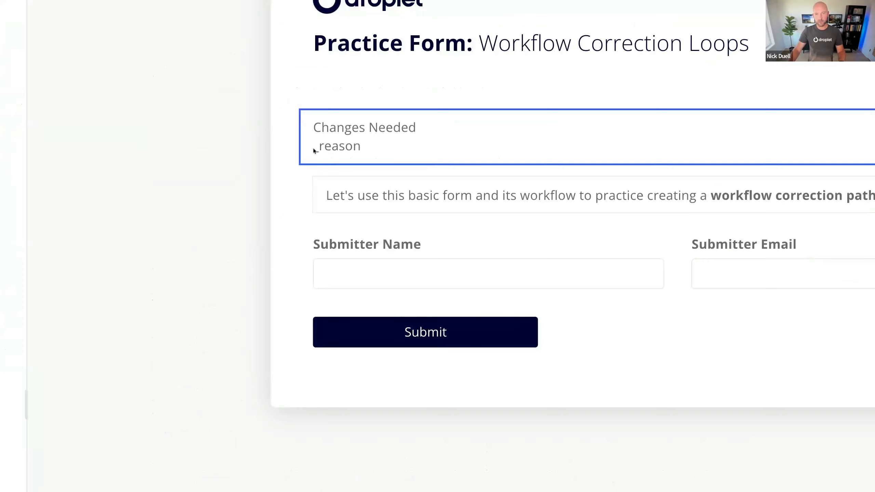
pyautogui.click(314, 149)
pyautogui.write('##')
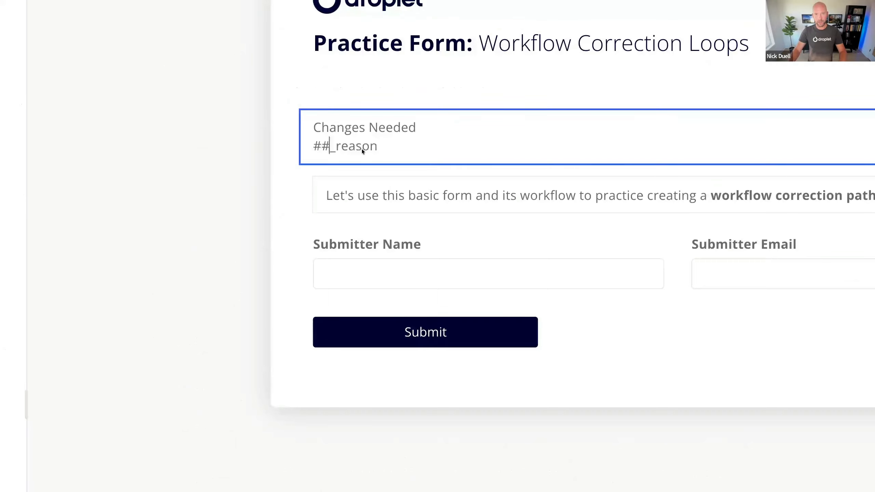
pyautogui.click(378, 149)
pyautogui.write('##')
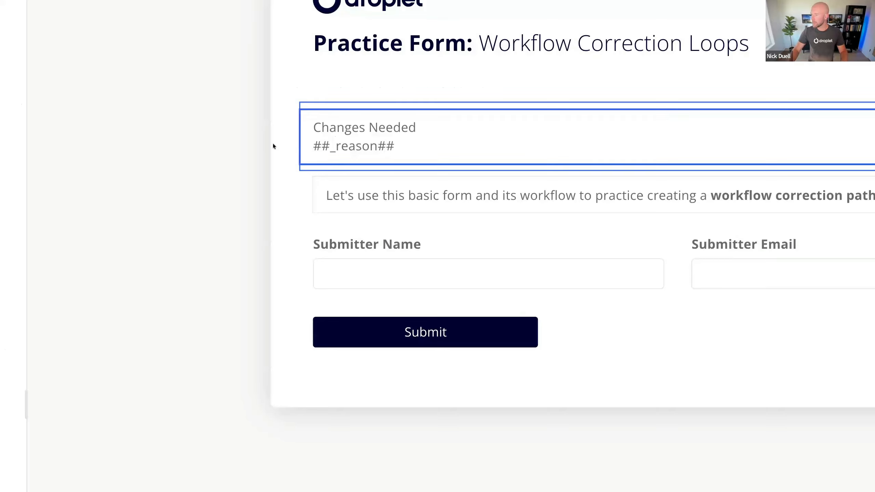
# Step: Make the "Changes Needed" heading line bold
pyautogui.click(312, 128)
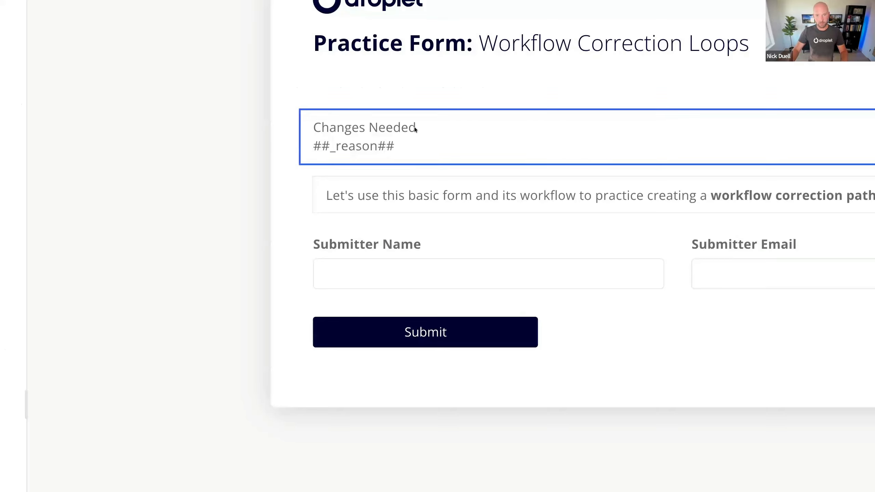
pyautogui.keyDown('shift'); pyautogui.click(414, 127); pyautogui.keyUp('shift')
pyautogui.hotkey('ctrl', 'b')
pyautogui.click(259, 135)
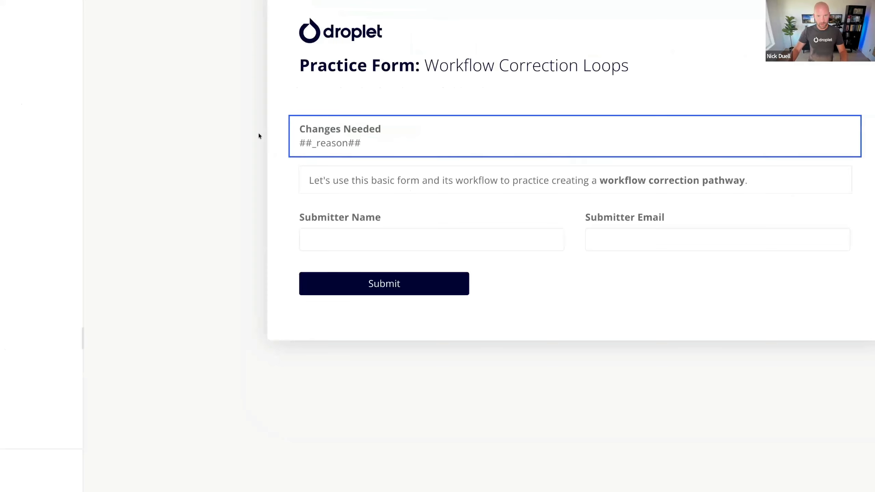
pyautogui.click(262, 140)
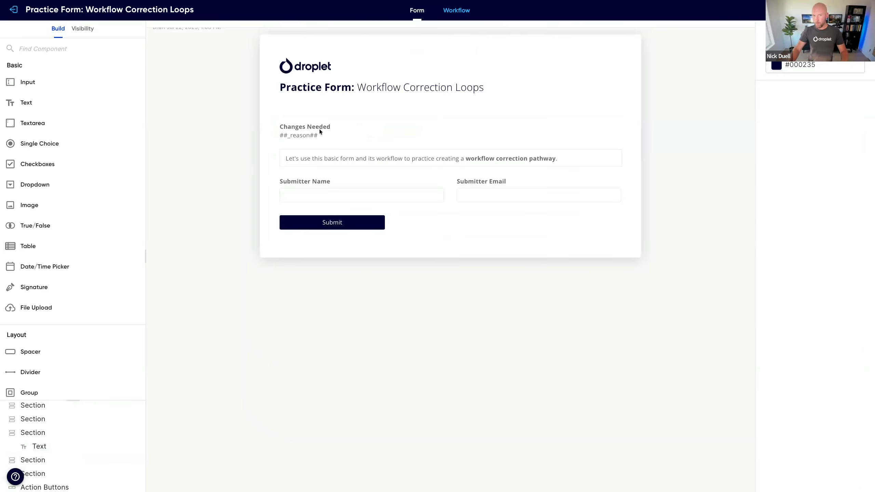
# Step: Enable a border on the section containing the "Changes Needed" text and turn off its wide alignment
pyautogui.tripleClick(290, 132)
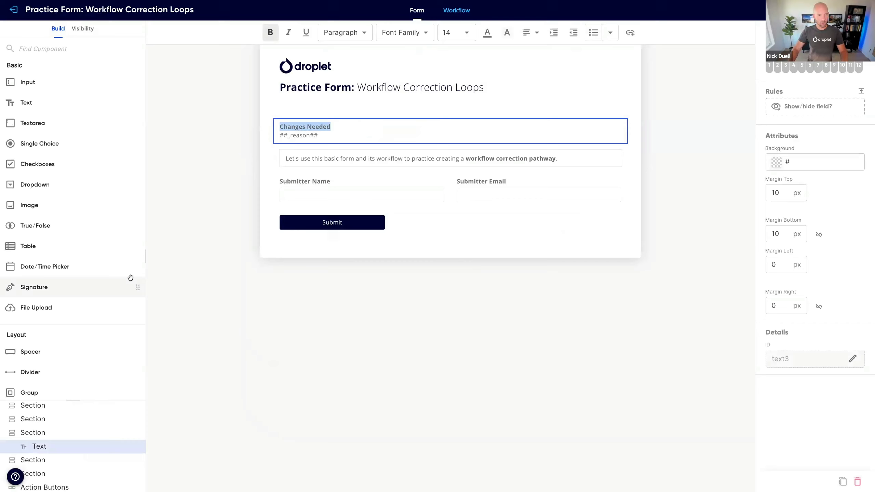
pyautogui.click(50, 432)
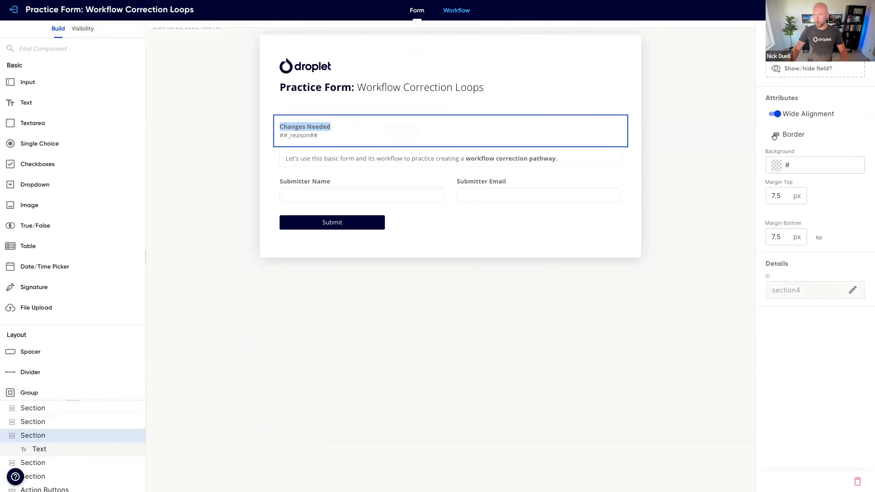
pyautogui.click(774, 135)
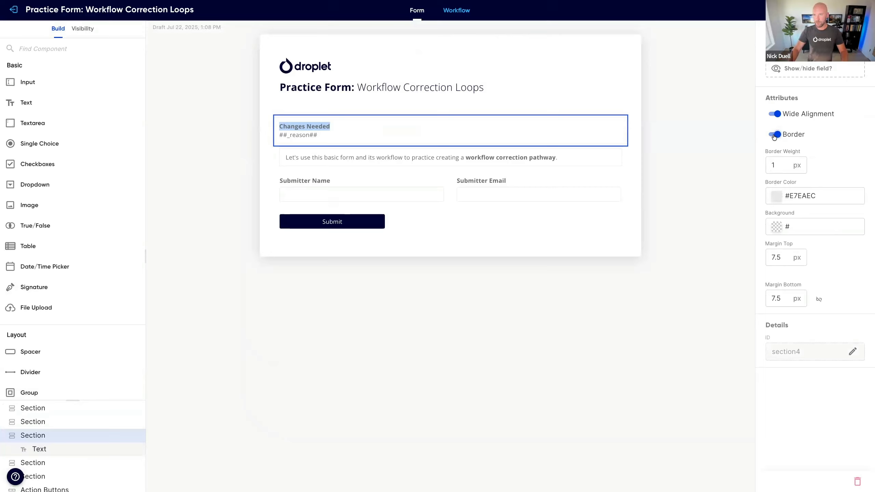
pyautogui.click(776, 114)
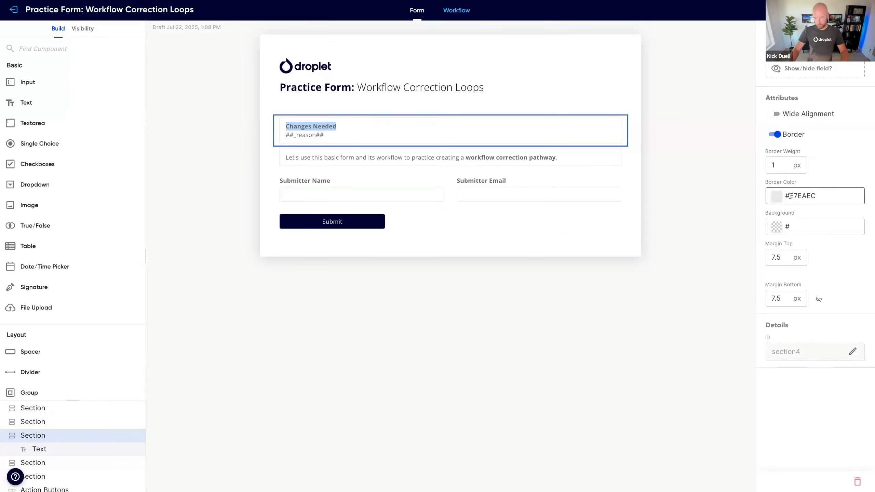
# Step: Set the "Changes Needed" section's border color to red, #e2042c
pyautogui.click(772, 196)
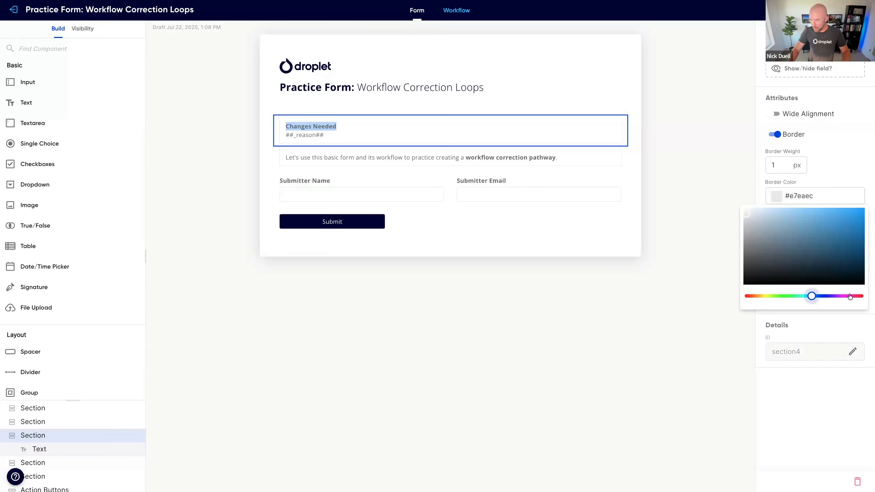
pyautogui.moveTo(850, 296); pyautogui.dragTo(860, 296)
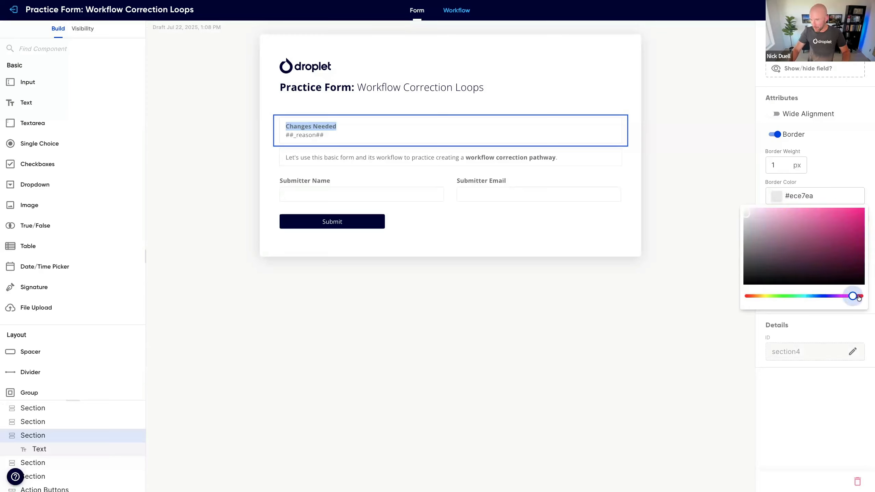
pyautogui.click(861, 216)
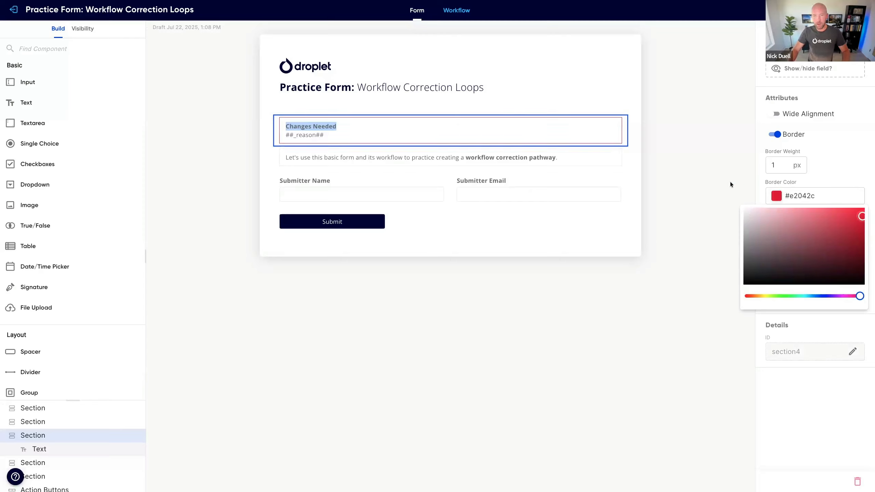
pyautogui.click(670, 165)
pyautogui.click(636, 148)
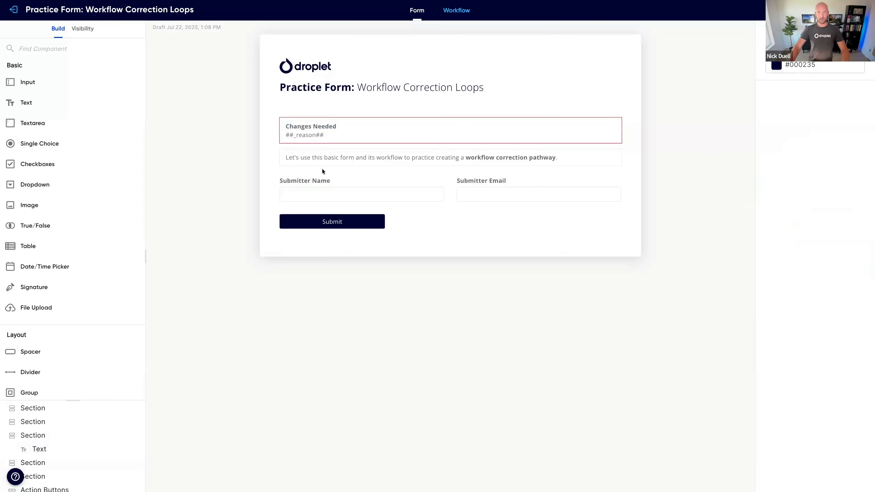
# Step: Color both the "Changes Needed" heading and the "##_reason##" line red
pyautogui.click(297, 128)
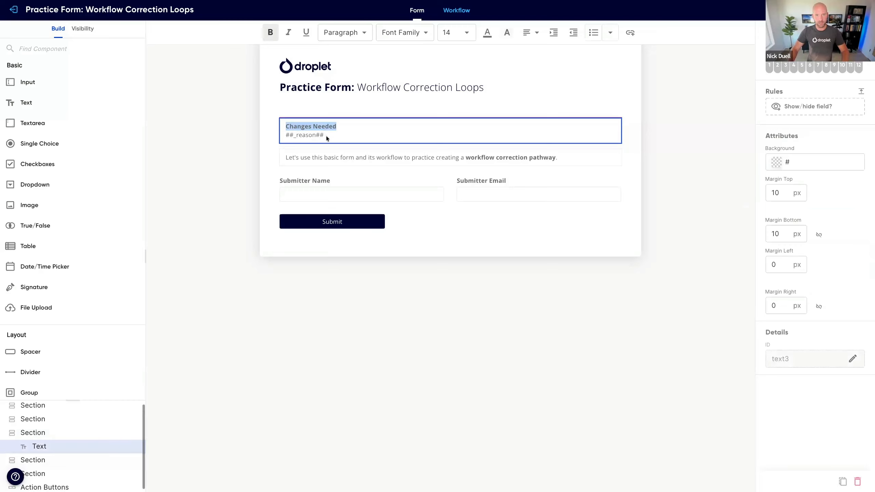
pyautogui.moveTo(326, 138); pyautogui.dragTo(327, 139)
pyautogui.click(487, 34)
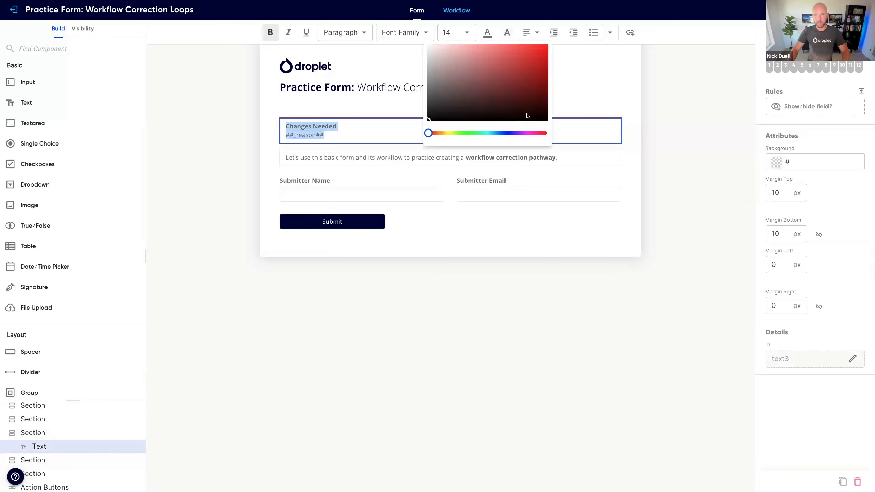
pyautogui.moveTo(428, 133); pyautogui.dragTo(539, 133)
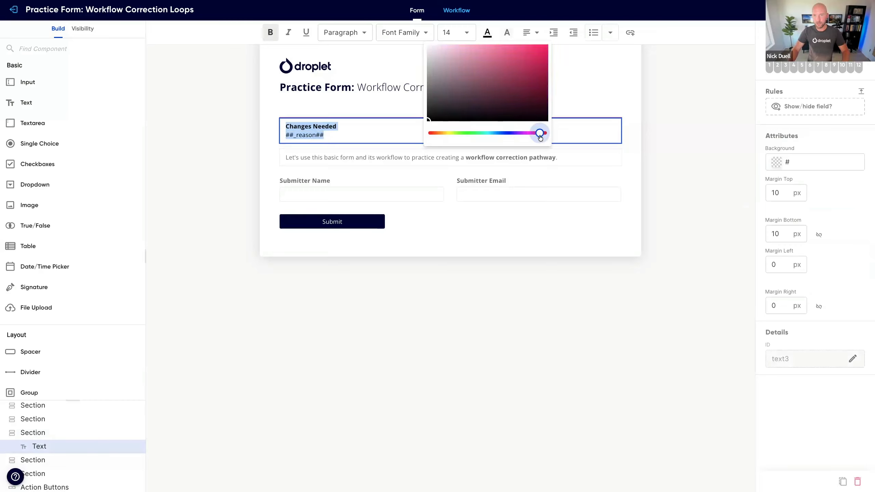
pyautogui.click(544, 66)
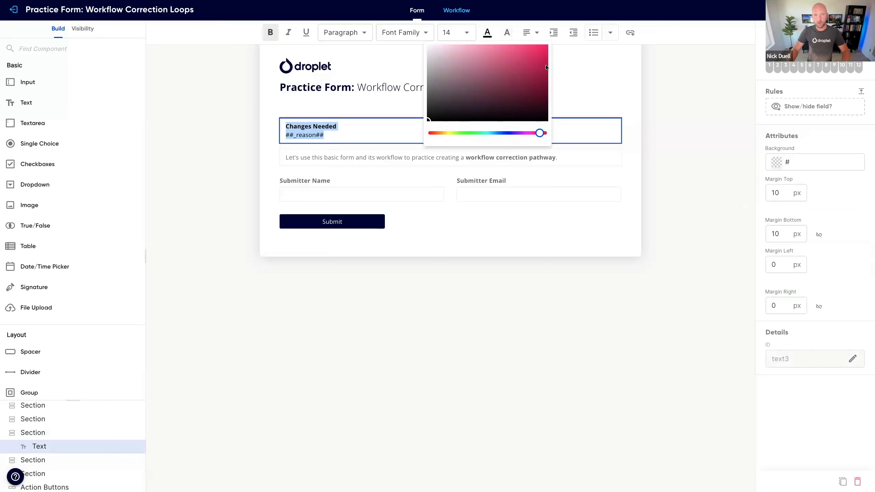
pyautogui.click(640, 124)
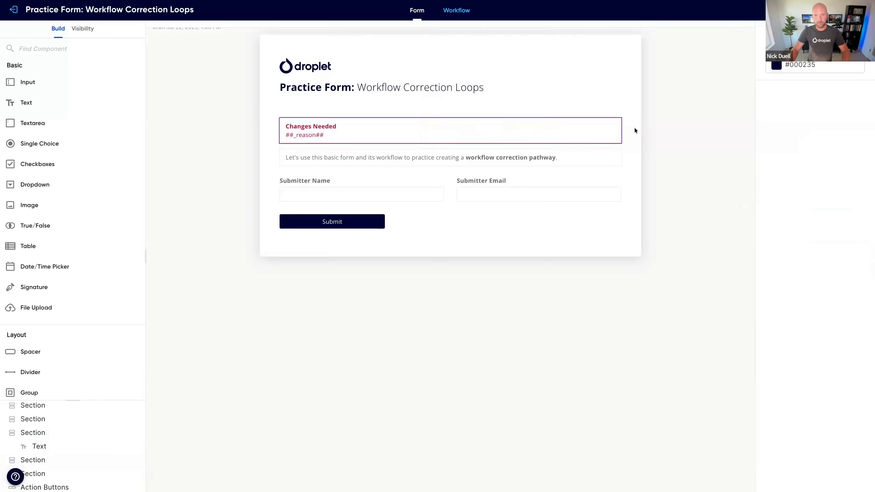
pyautogui.click(308, 130)
pyautogui.click(254, 148)
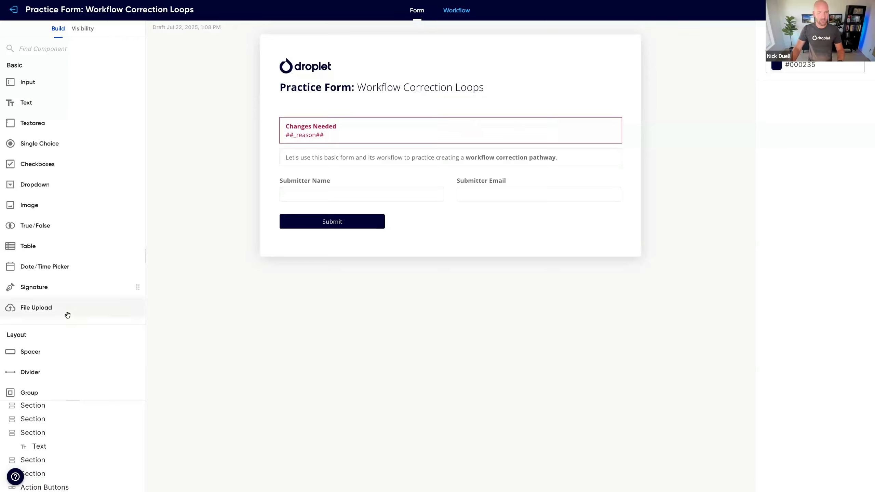
# Step: Apply a code-based show/hide rule to the section containing the "Changes Needed" text, with the statement "_reason"
pyautogui.click(53, 433)
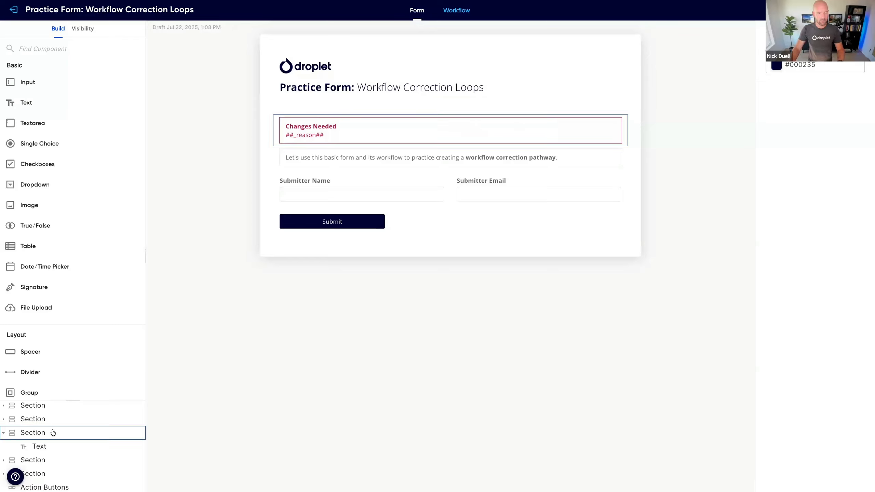
pyautogui.click(53, 432)
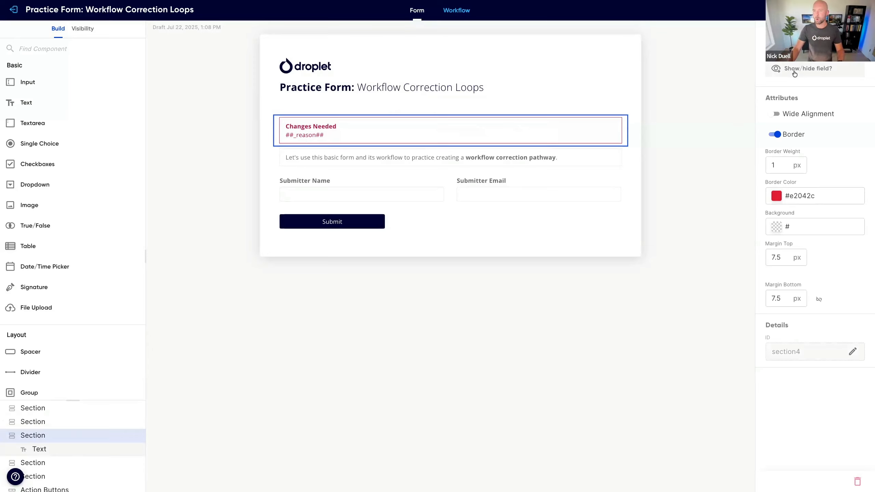
pyautogui.click(805, 72)
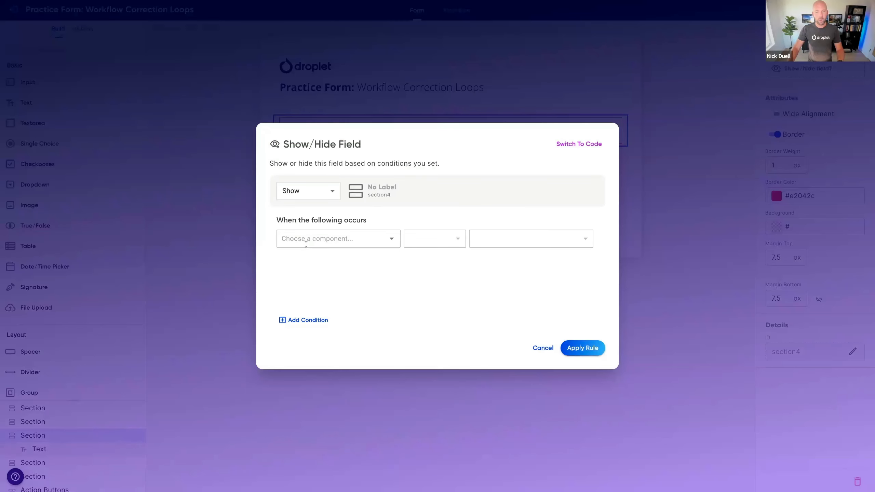
pyautogui.click(306, 242)
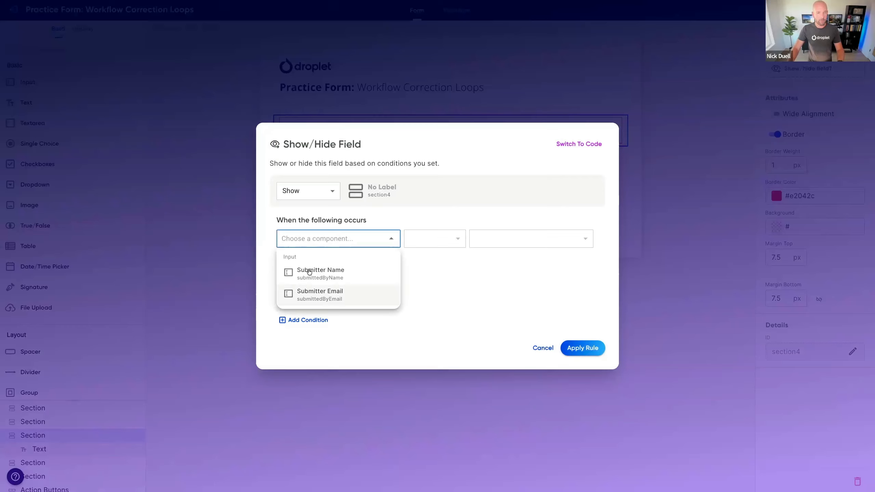
pyautogui.click(440, 285)
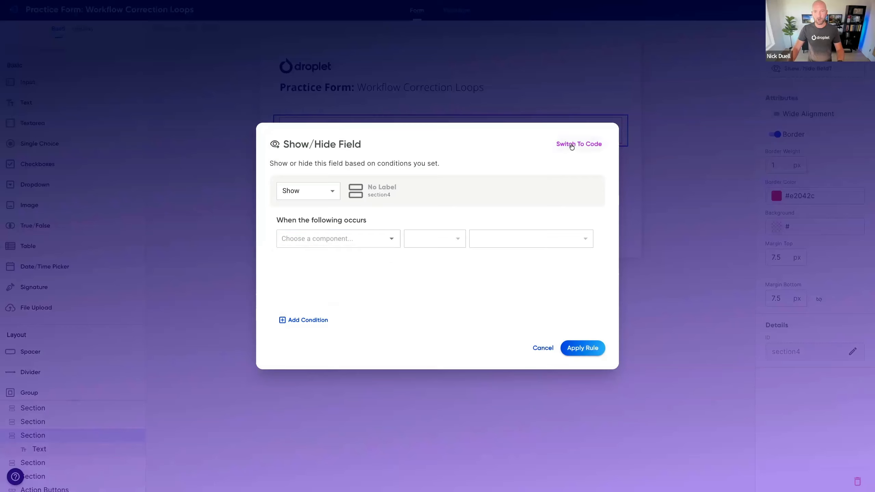
pyautogui.click(571, 145)
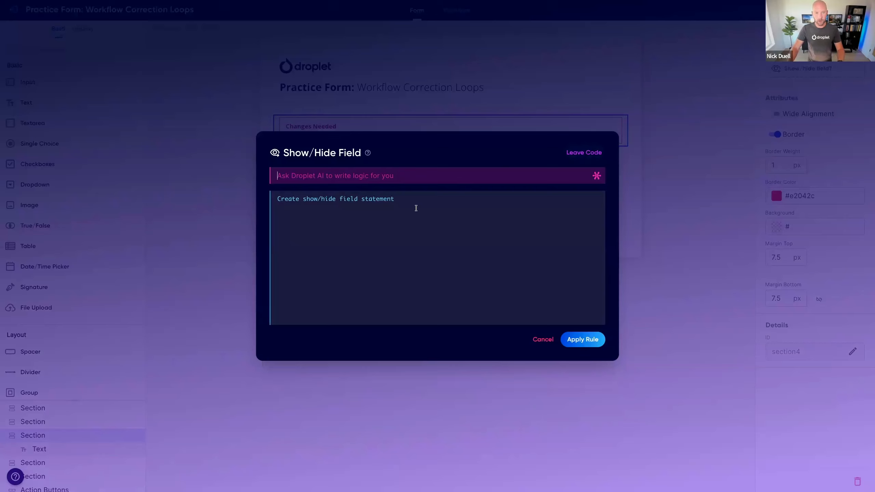
pyautogui.click(416, 208)
pyautogui.write('_reason')
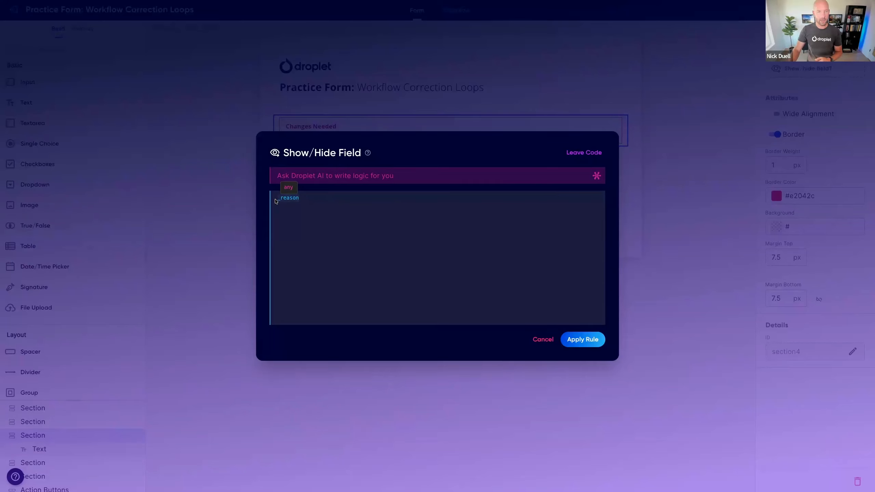
pyautogui.click(300, 199)
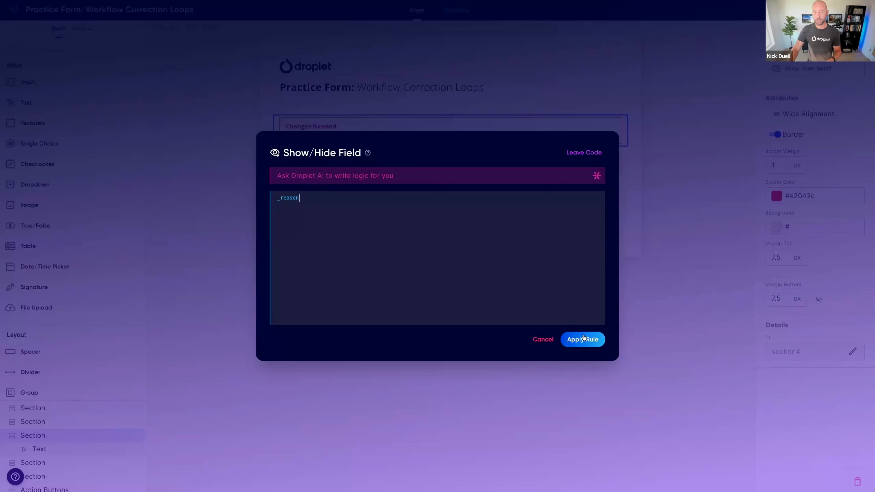
pyautogui.click(585, 340)
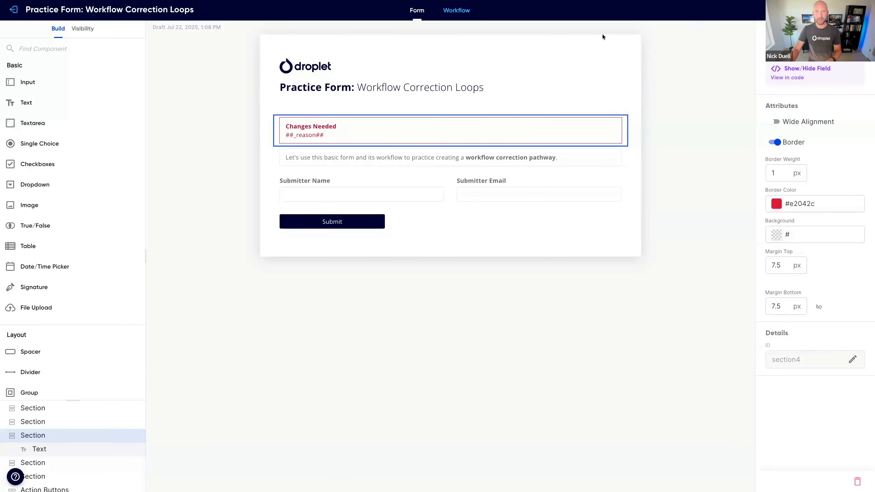
# Step: Open the workflow's form test at the Start step and reload the page to refresh the test form
pyautogui.click(456, 11)
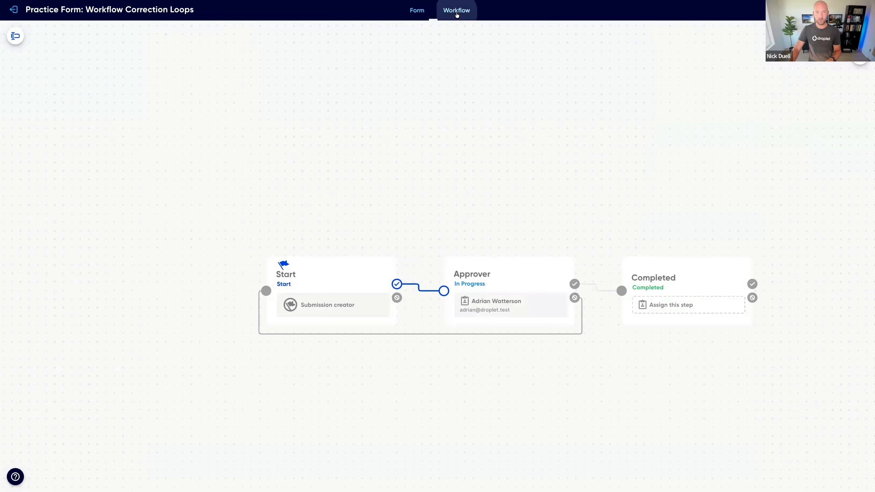
pyautogui.click(313, 278)
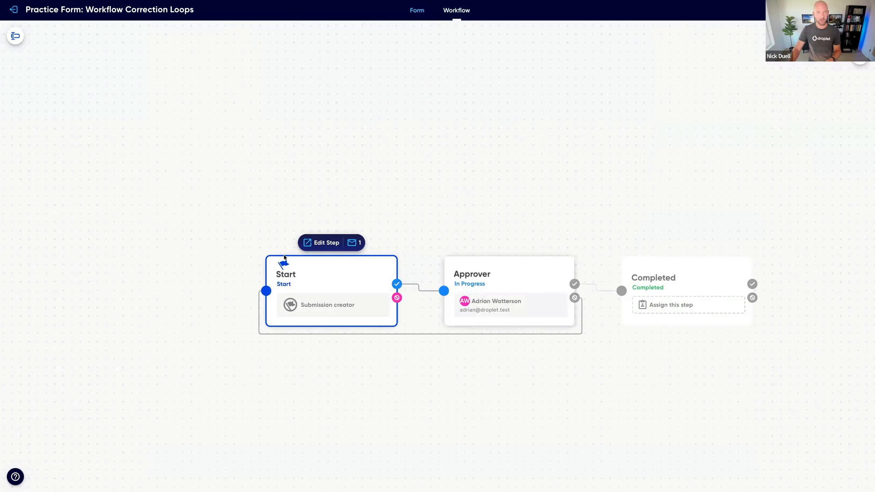
pyautogui.click(17, 38)
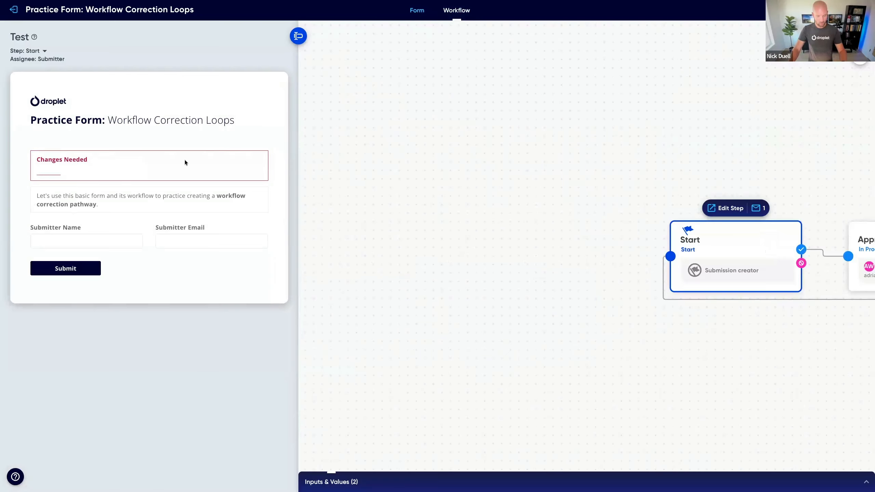
pyautogui.moveTo(617, 261); pyautogui.dragTo(499, 221)
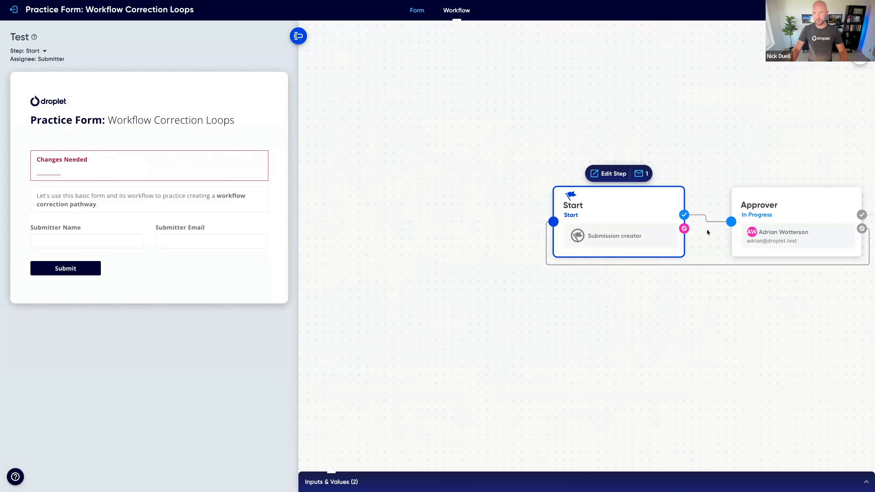
pyautogui.moveTo(707, 233); pyautogui.dragTo(677, 233)
pyautogui.press('super+r')
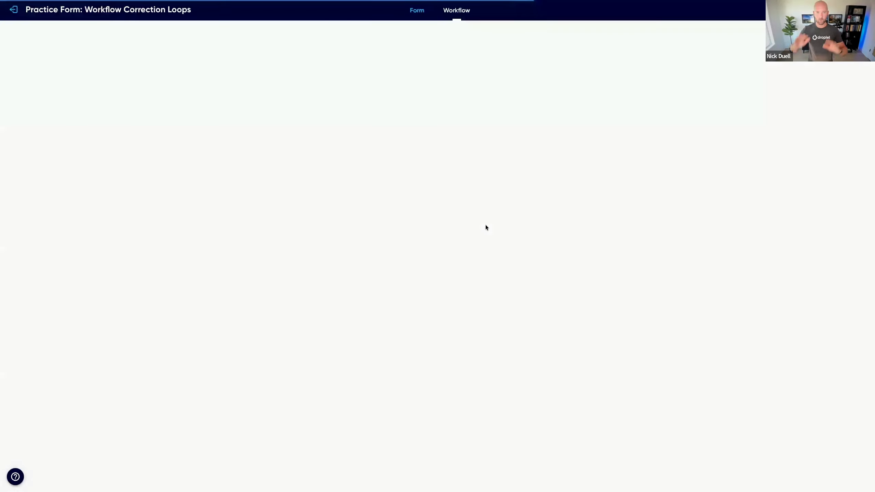
pyautogui.click(422, 282)
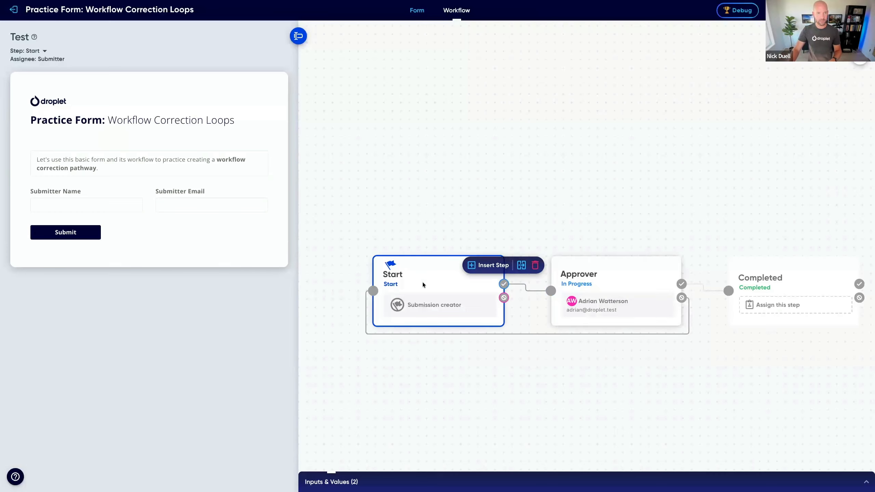
# Step: Fill in the submitter's first name and email on the test form and submit it at the Start step
pyautogui.click(112, 205)
pyautogui.write('Nick')
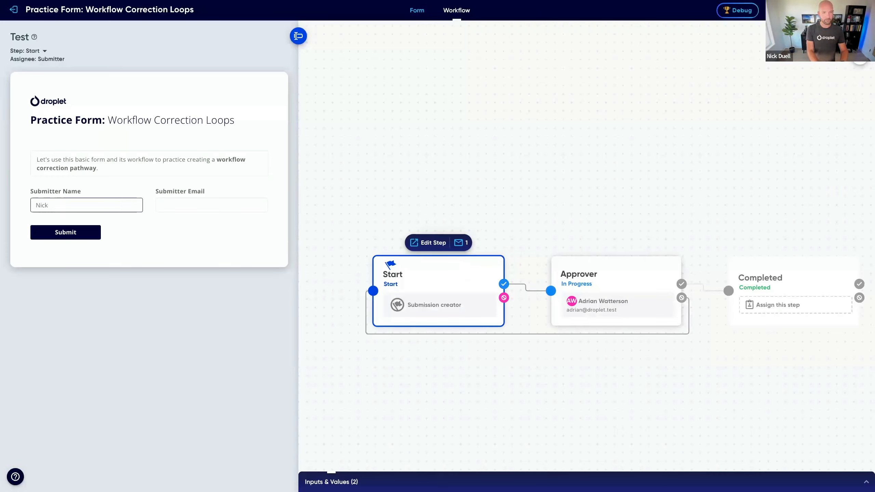
pyautogui.press('Tab')
pyautogui.write('@')
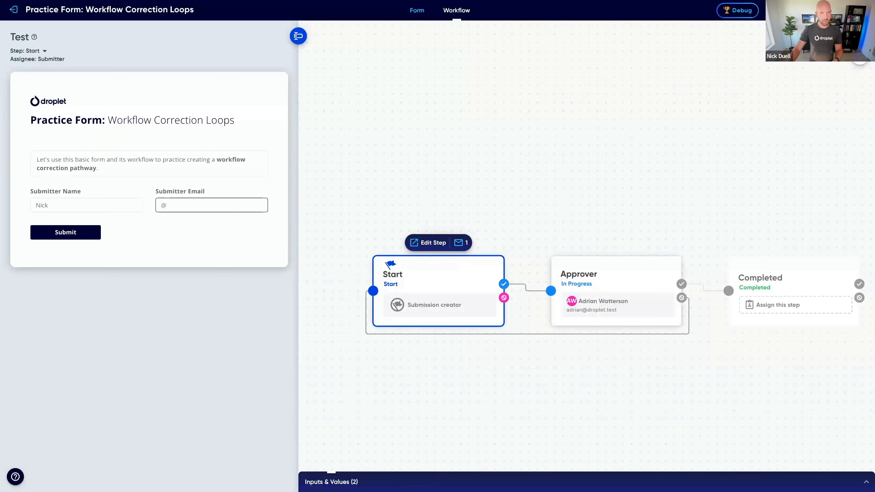
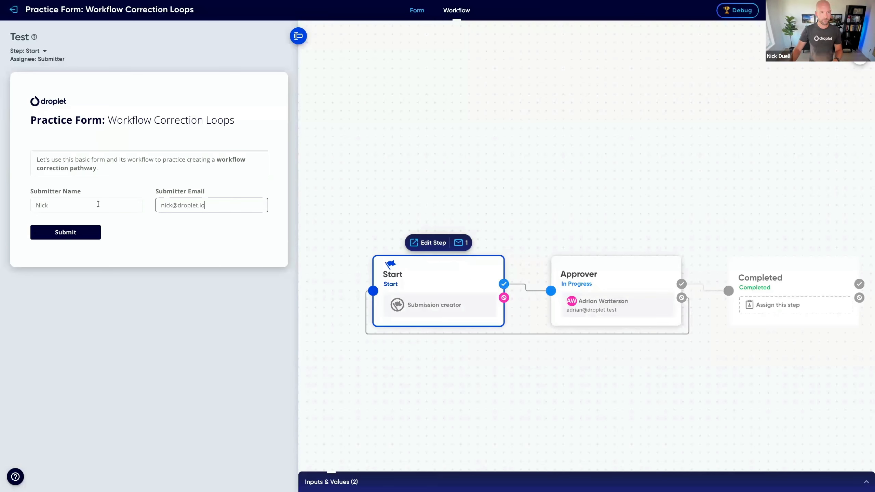
pyautogui.click(58, 233)
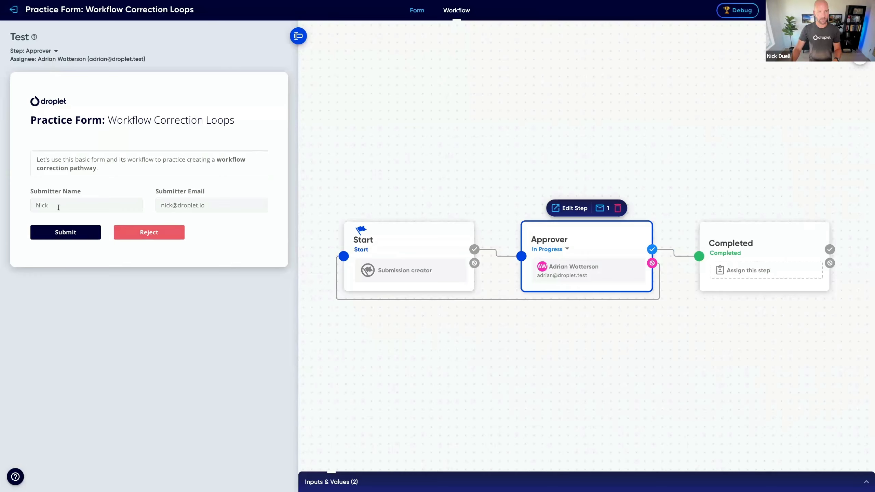
# Step: Reject the test submission at the Approver step with the reason "Add last name"
pyautogui.click(147, 234)
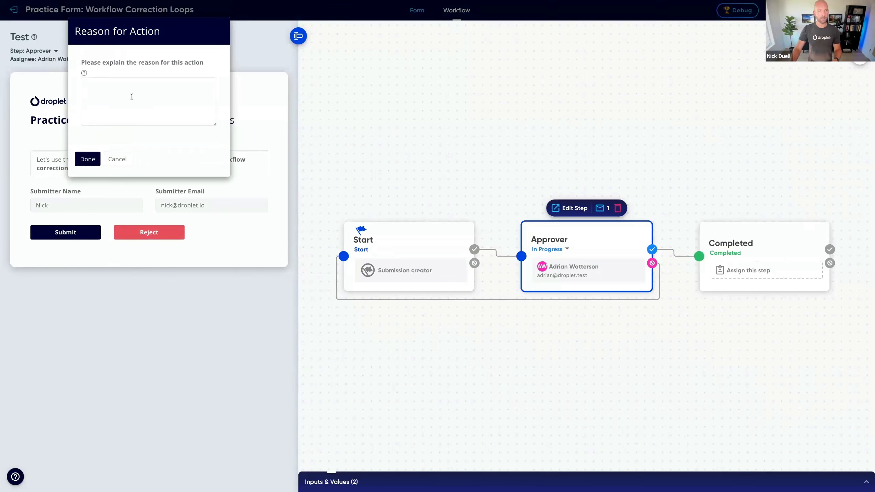
pyautogui.click(131, 97)
pyautogui.write('Add last')
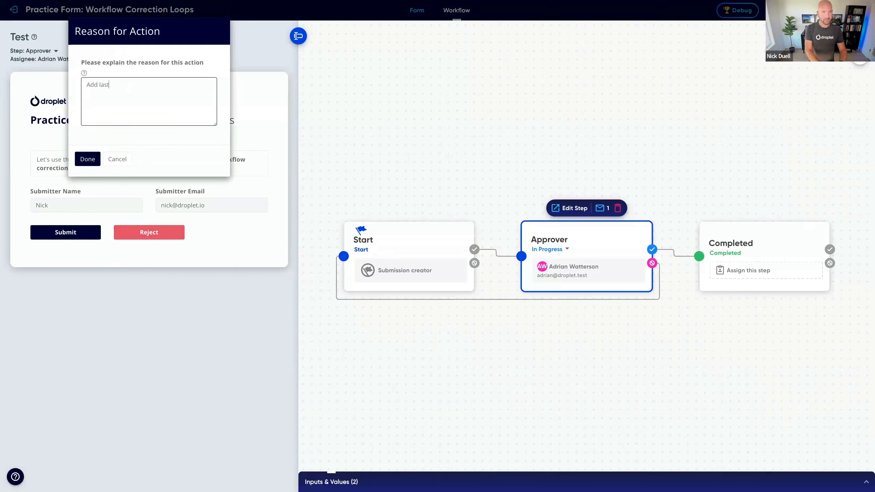
pyautogui.write(' name')
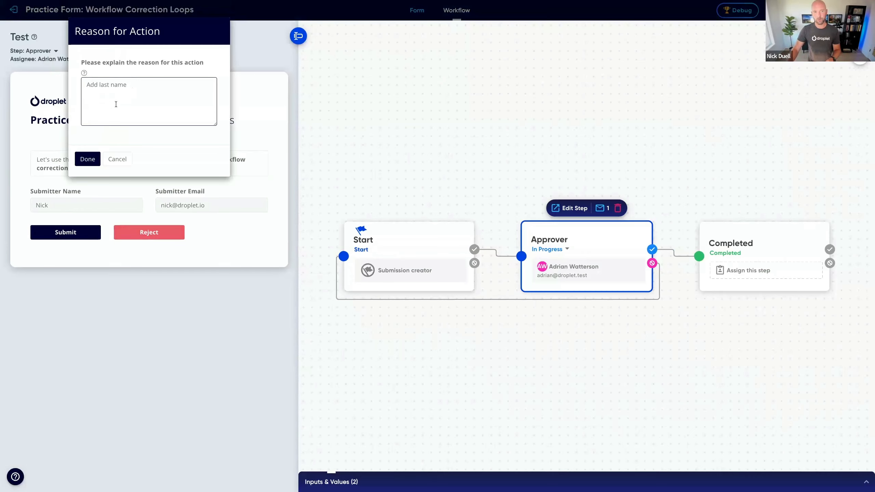
pyautogui.click(88, 160)
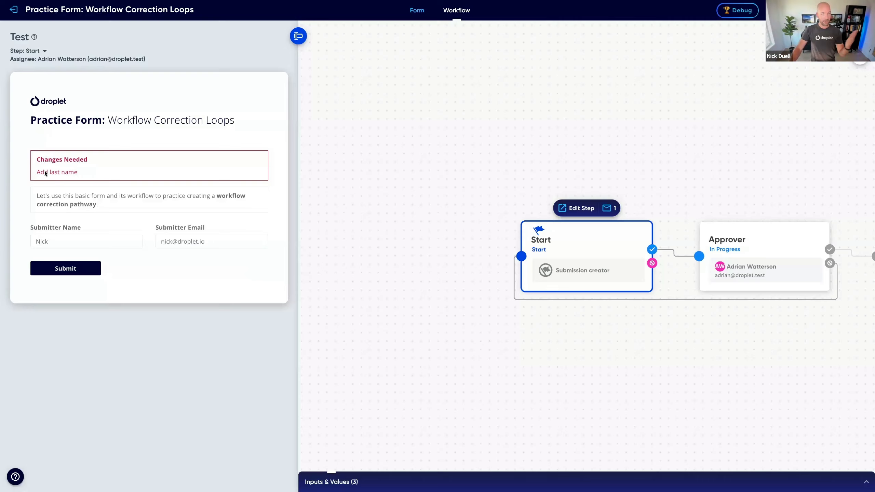
# Step: Add the last name to the Submitter Name field, resubmit the test form and approve it at the Approver step
pyautogui.click(66, 238)
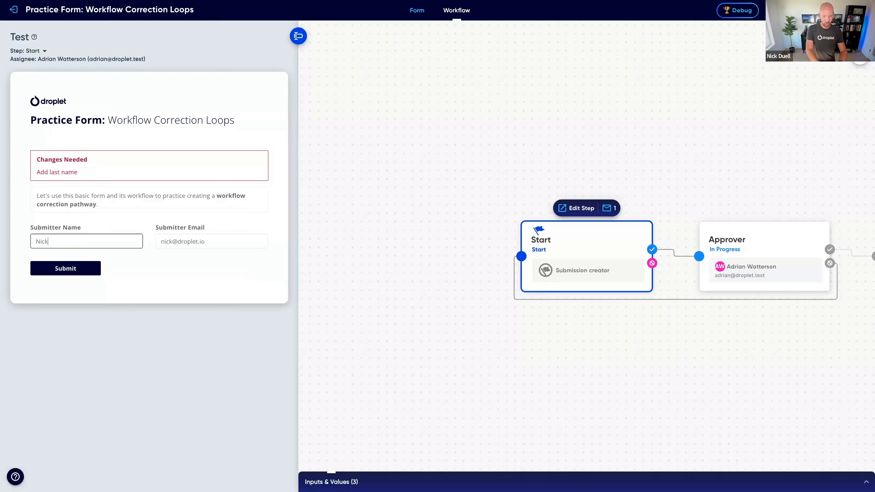
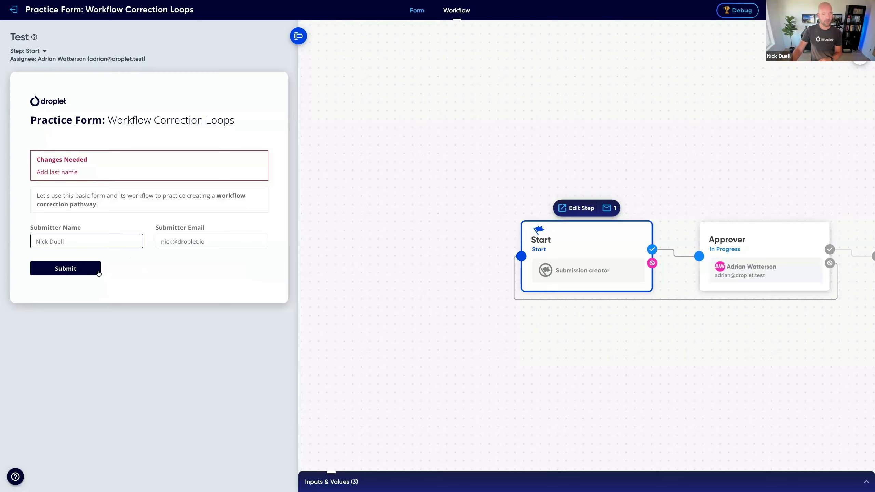
pyautogui.click(62, 272)
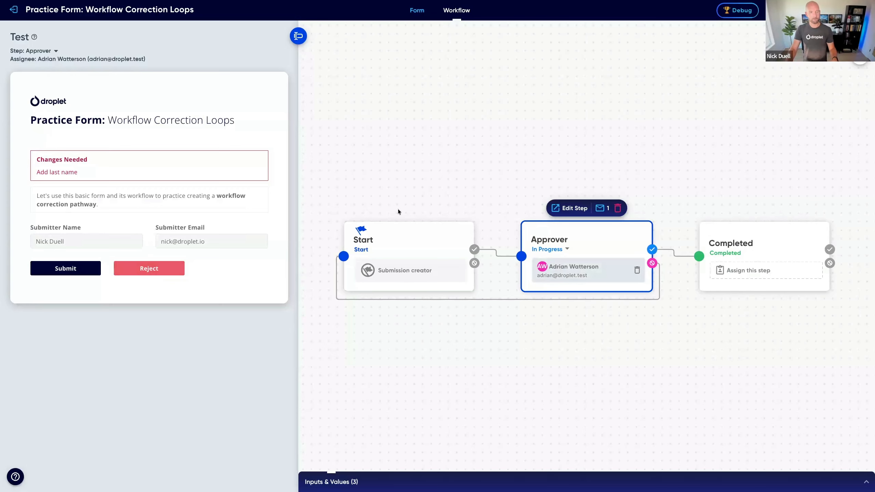
pyautogui.click(67, 269)
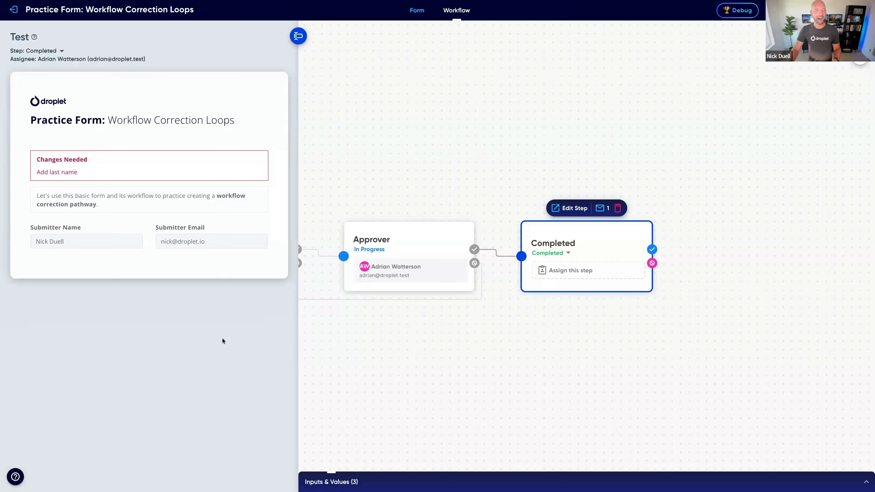
pyautogui.moveTo(370, 351); pyautogui.dragTo(524, 307)
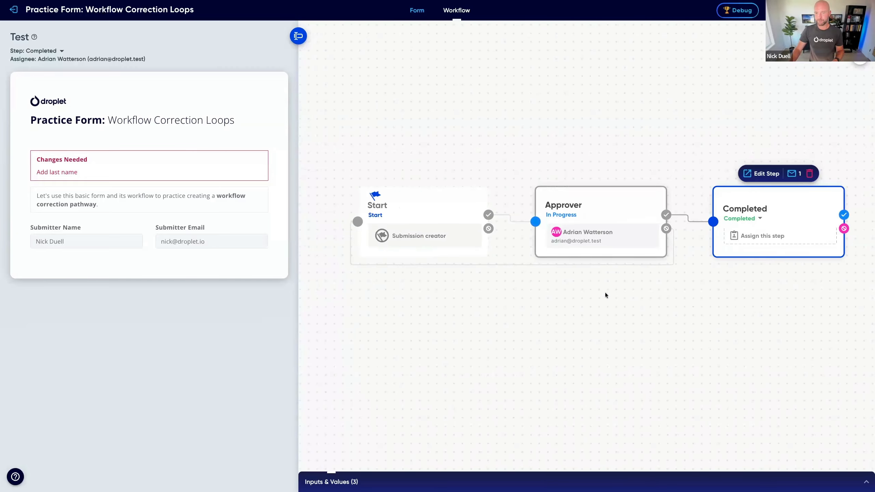
pyautogui.moveTo(602, 297); pyautogui.dragTo(537, 311)
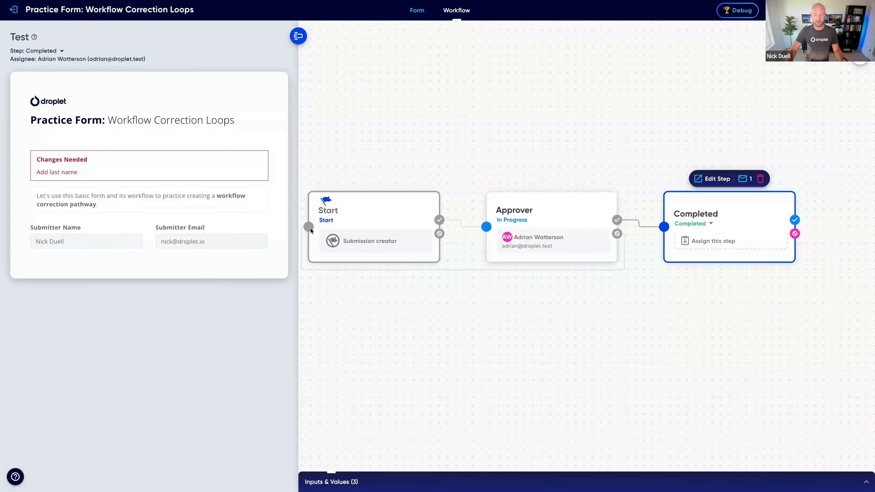
pyautogui.hscroll(-1, 381, 284)
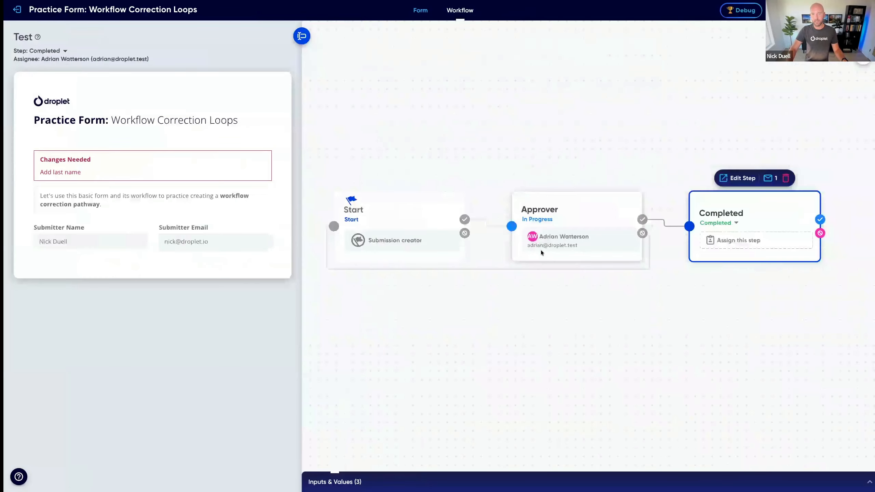
# Step: Add a new workflow step from the Approver step's reject transition and name it "Rejected"
pyautogui.click(588, 216)
pyautogui.moveTo(639, 233); pyautogui.dragTo(681, 329)
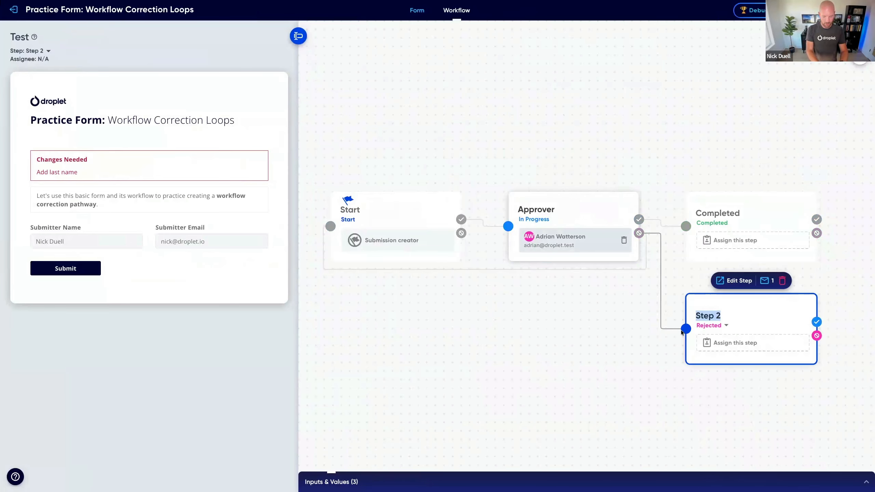
pyautogui.write('Rejected')
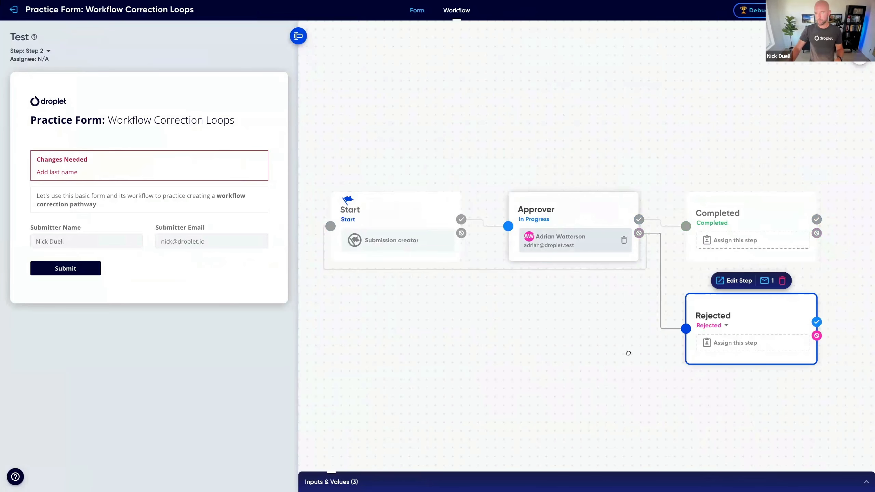
pyautogui.press('Return')
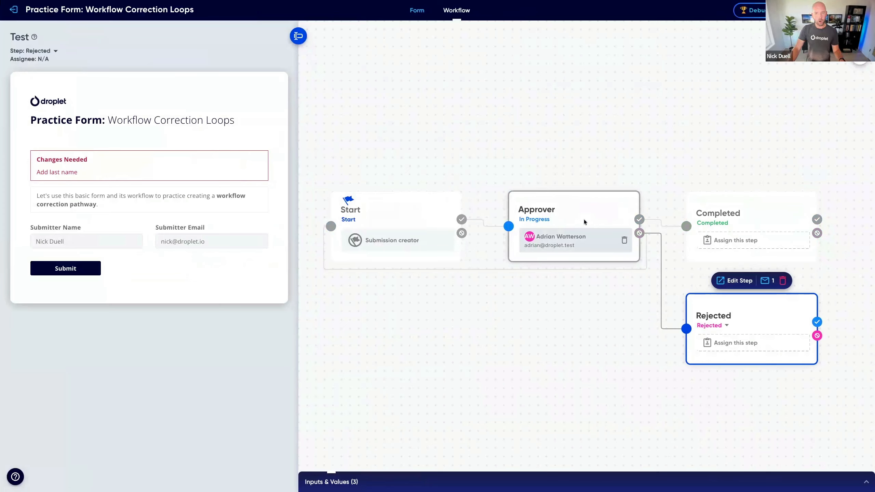
# Step: Reject the test submission at the Approver step with the reason "Reason"
pyautogui.click(551, 237)
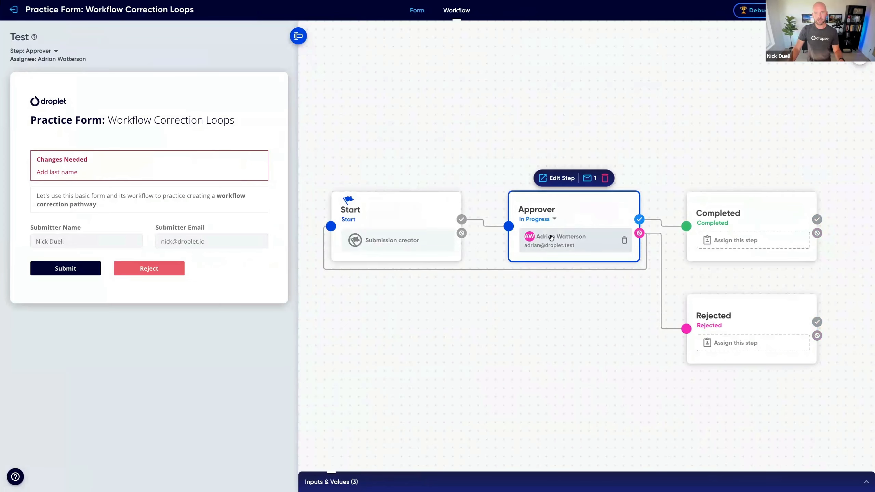
pyautogui.click(167, 270)
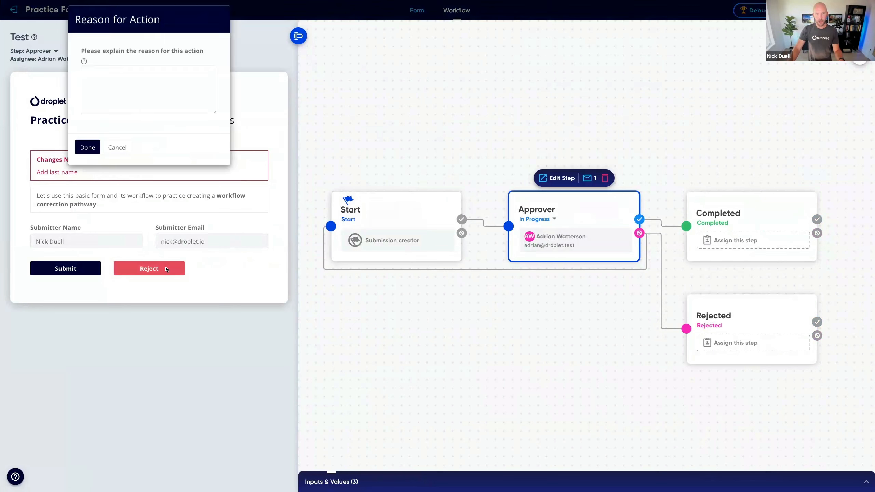
pyautogui.click(152, 110)
pyautogui.write('Reason')
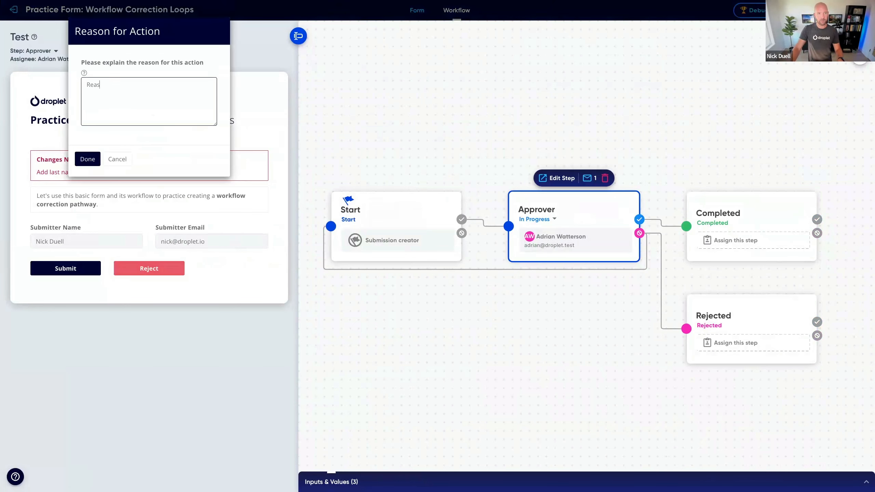
pyautogui.click(95, 162)
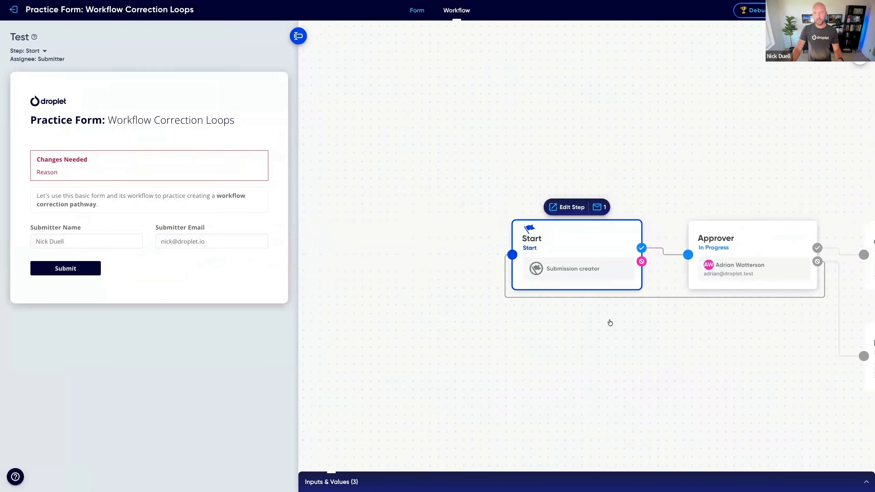
# Step: Examine the Approver step's transition rules for submitting and rejecting
pyautogui.moveTo(705, 349); pyautogui.dragTo(581, 327)
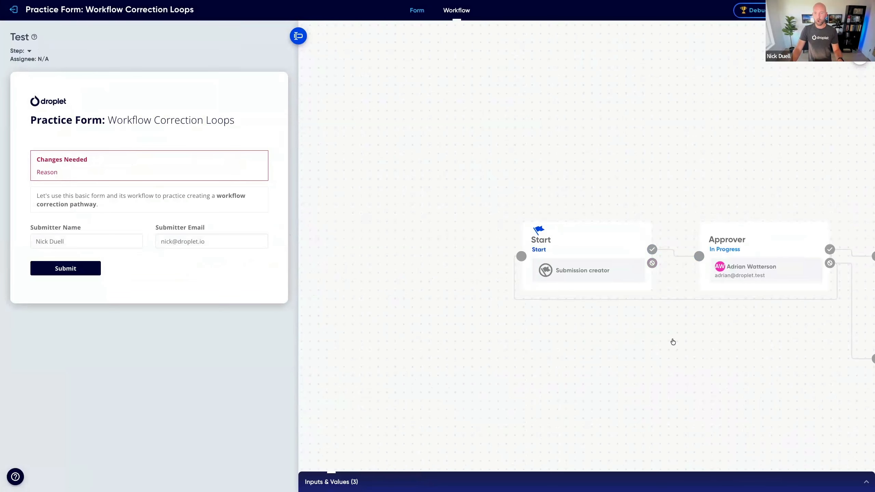
pyautogui.hscroll(4, 672, 341)
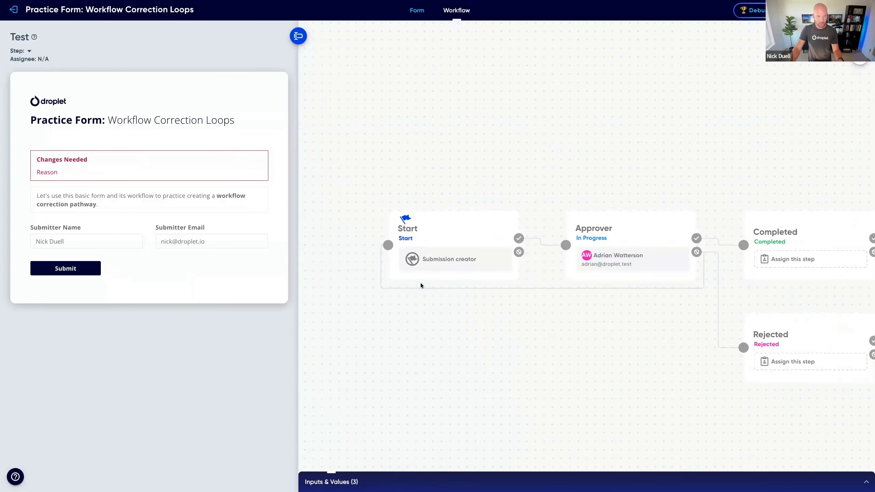
pyautogui.click(633, 230)
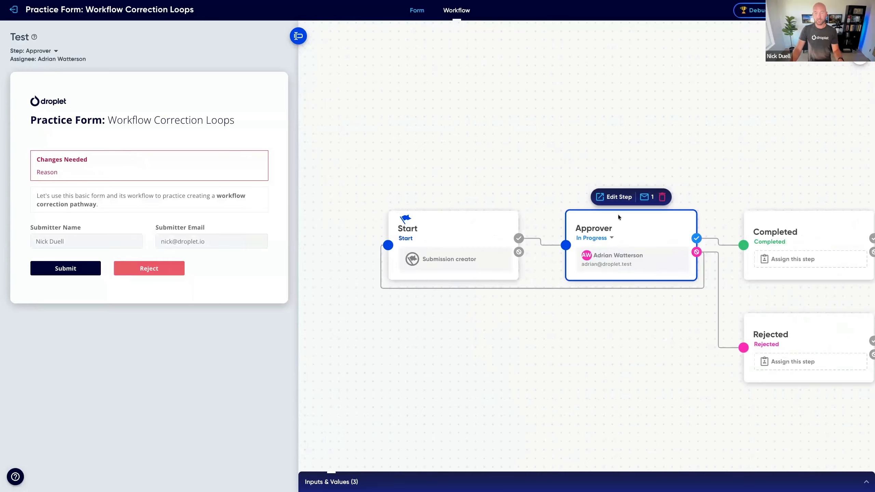
pyautogui.click(620, 197)
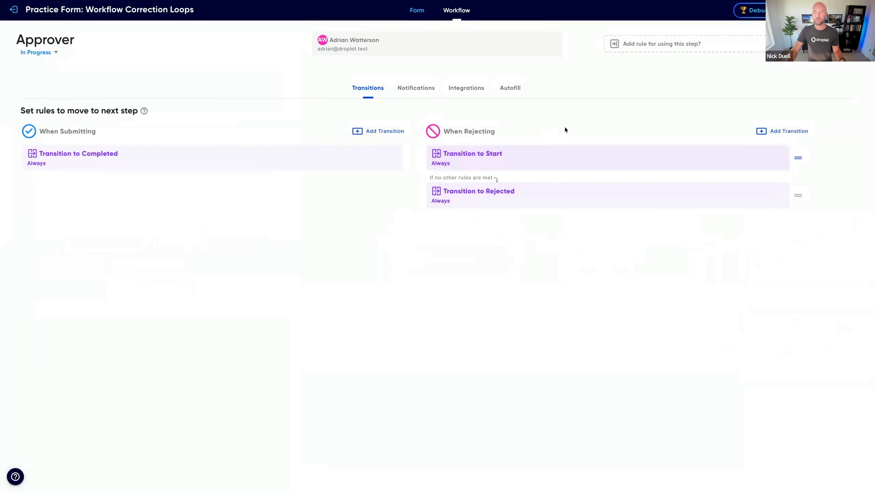
pyautogui.click(861, 32)
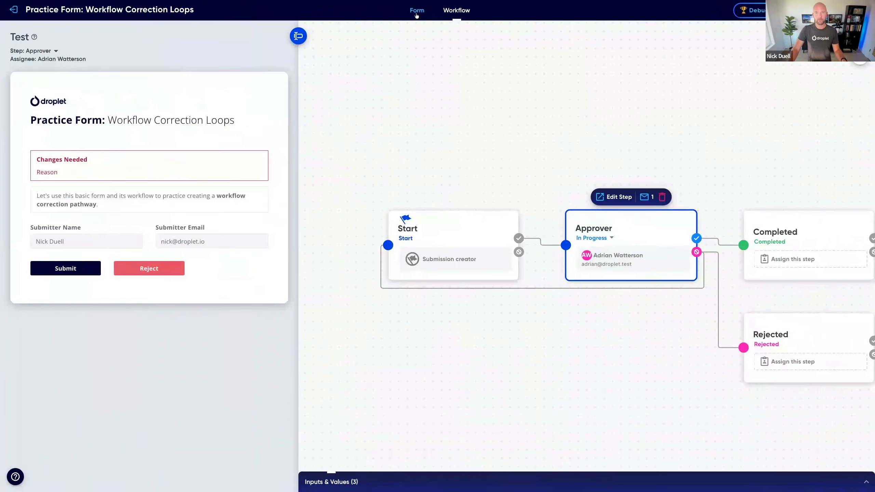
# Step: Add a Single Choice field below the submitter fields on the form, 12 columns wide and labelled "Next Action"
pyautogui.click(417, 10)
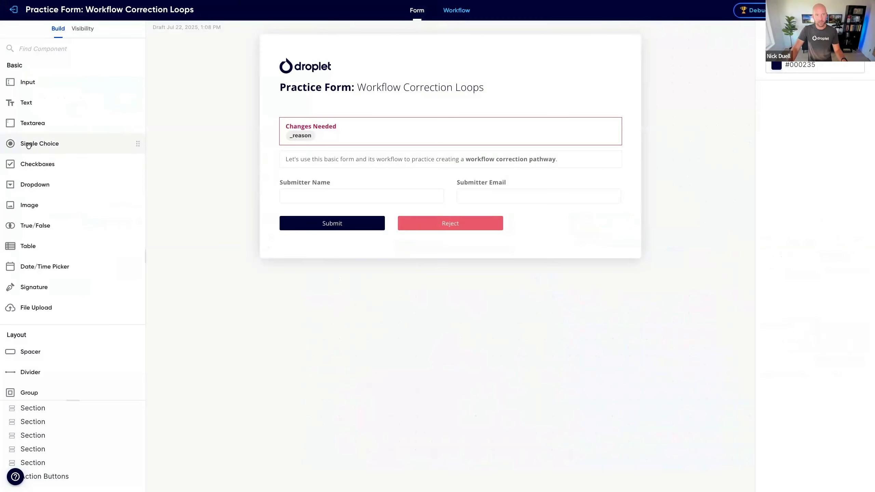
pyautogui.moveTo(31, 145); pyautogui.dragTo(293, 213)
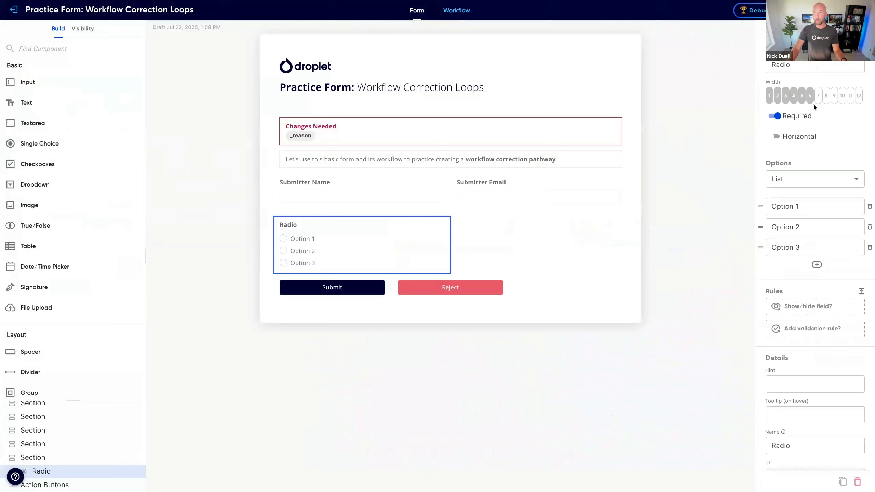
pyautogui.click(858, 96)
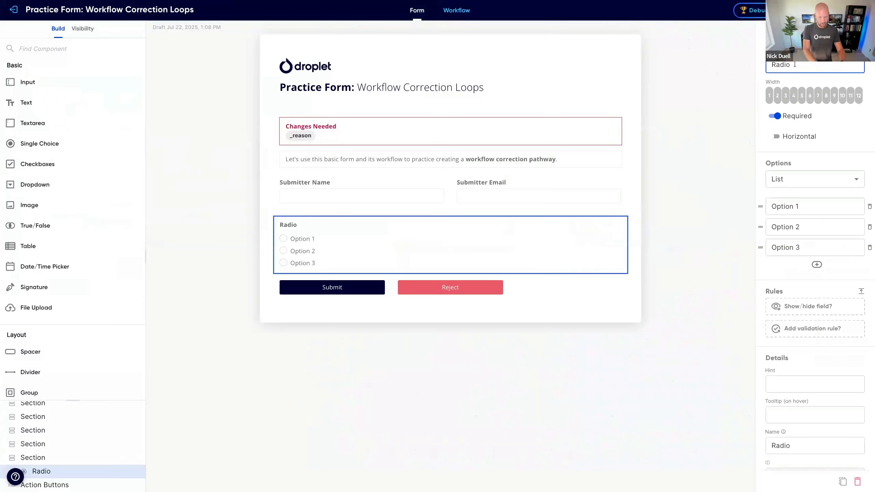
pyautogui.hotkey('ctrl', 'a')
pyautogui.write('Next Action')
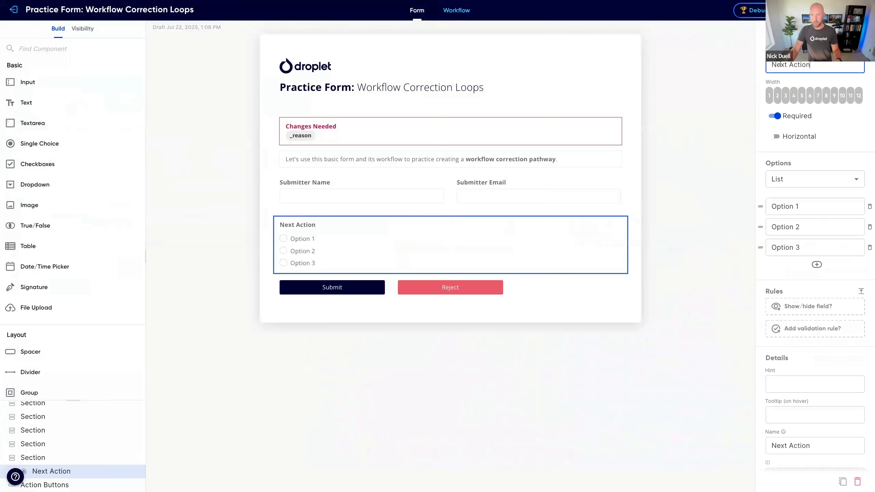
# Step: Set the Next Action field's ID to "nextAction"
pyautogui.scroll(-1, 837, 450)
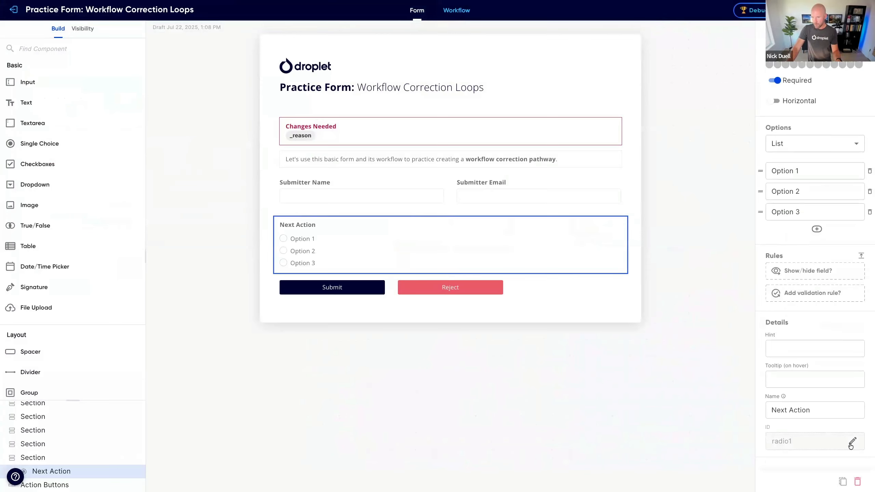
pyautogui.click(826, 443)
pyautogui.hotkey('ctrl', 'a')
pyautogui.write('next')
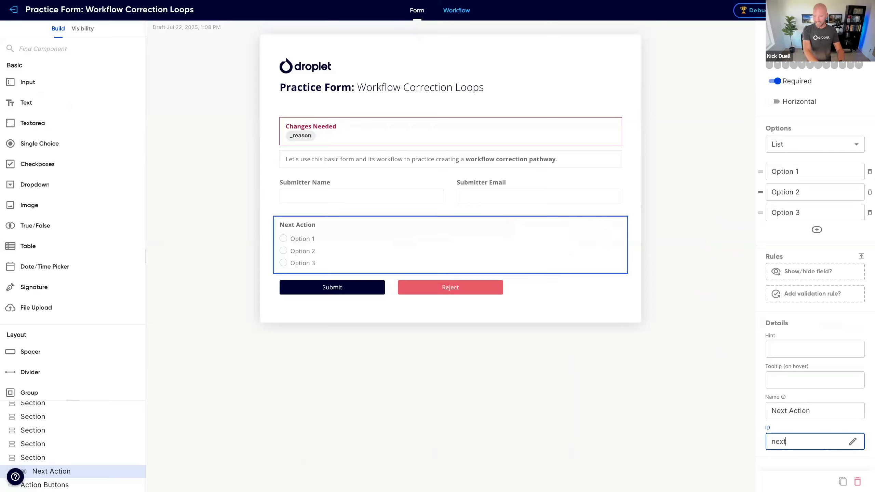
pyautogui.write('Action')
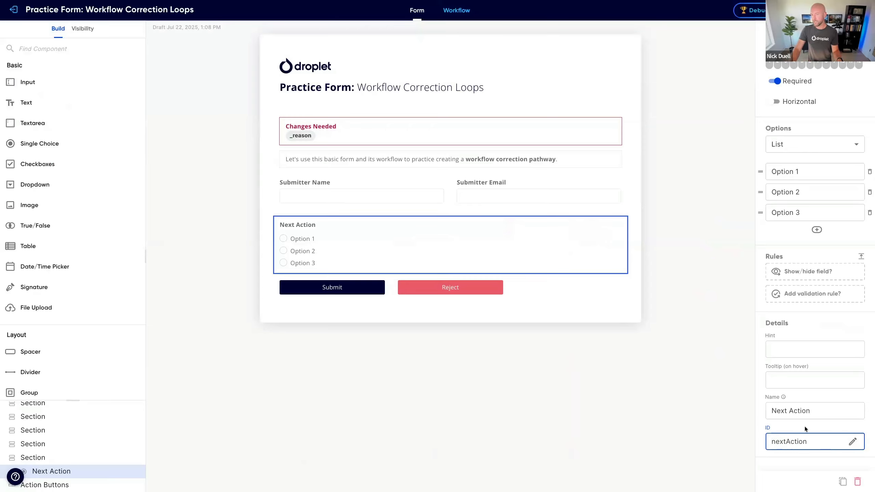
pyautogui.press('Return')
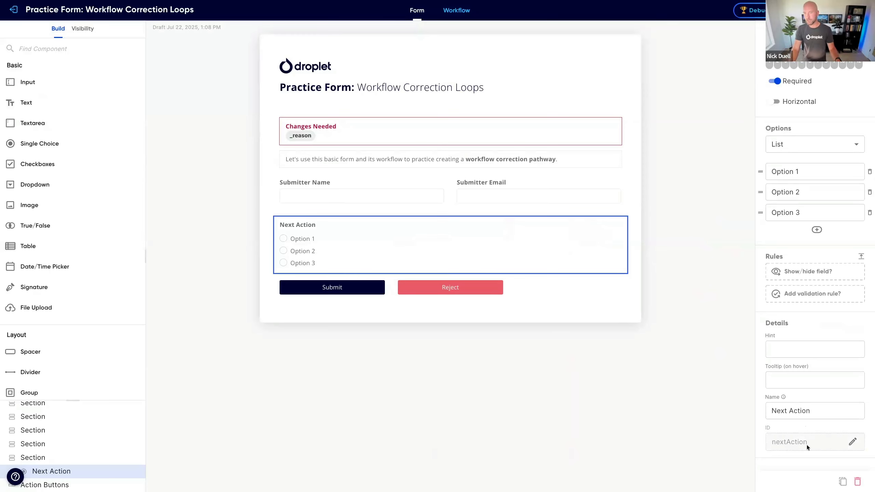
# Step: Name the three Next Action options "Approve", "Needs Changes" and "Permanently Reject"
pyautogui.scroll(1, 805, 408)
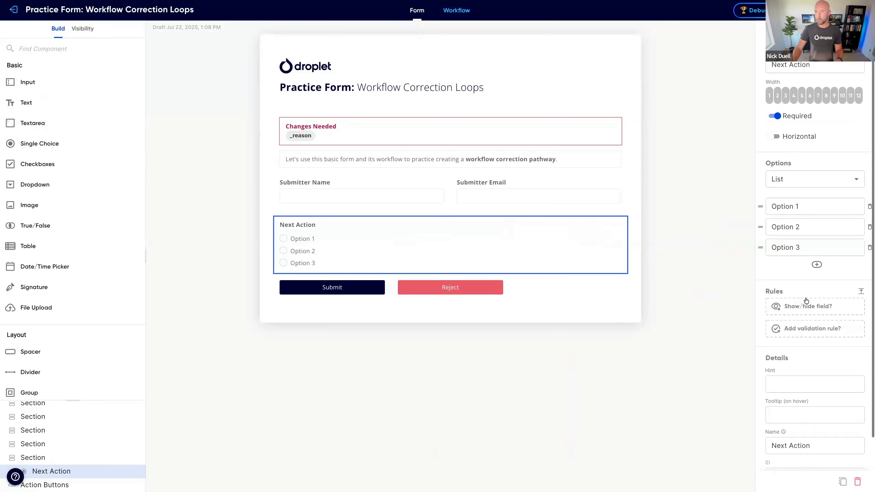
pyautogui.click(802, 206)
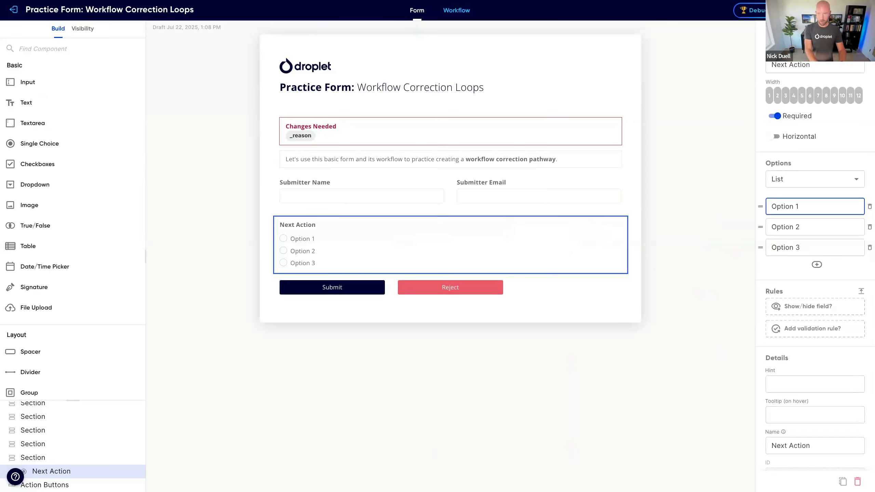
pyautogui.hotkey('ctrl', 'a')
pyautogui.write('Approve')
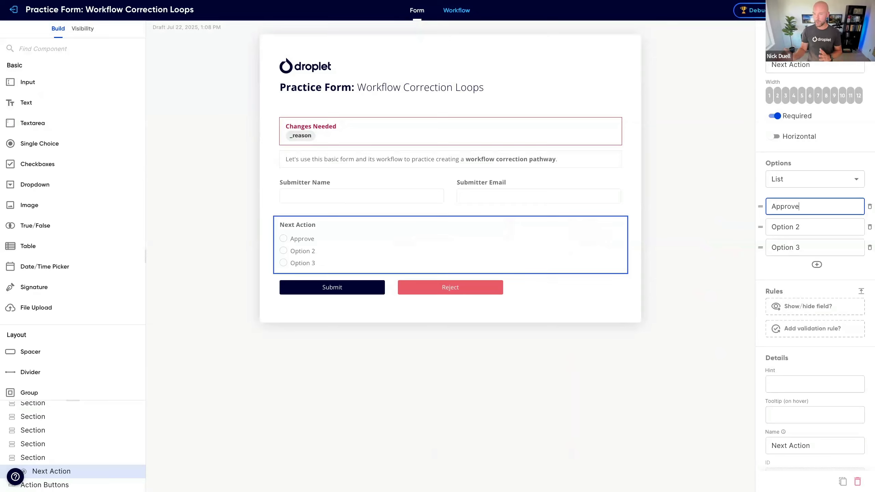
pyautogui.click(807, 229)
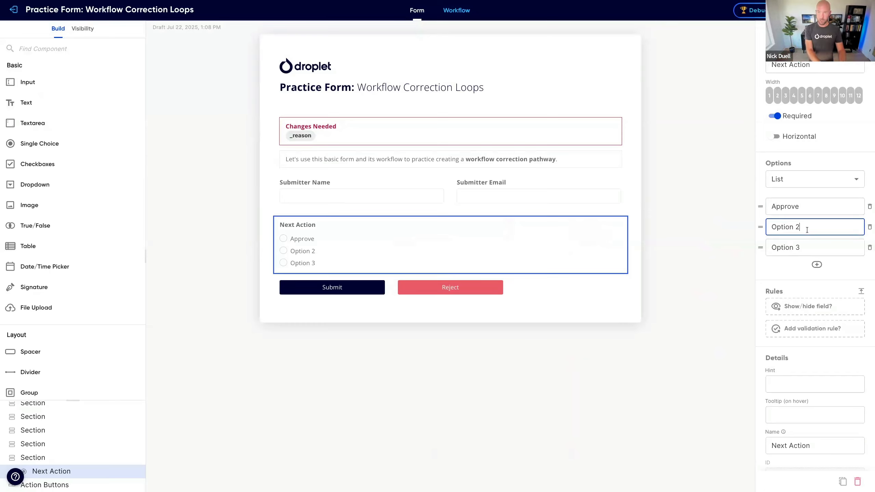
pyautogui.hotkey('ctrl', 'a')
pyautogui.write('Needs Changes')
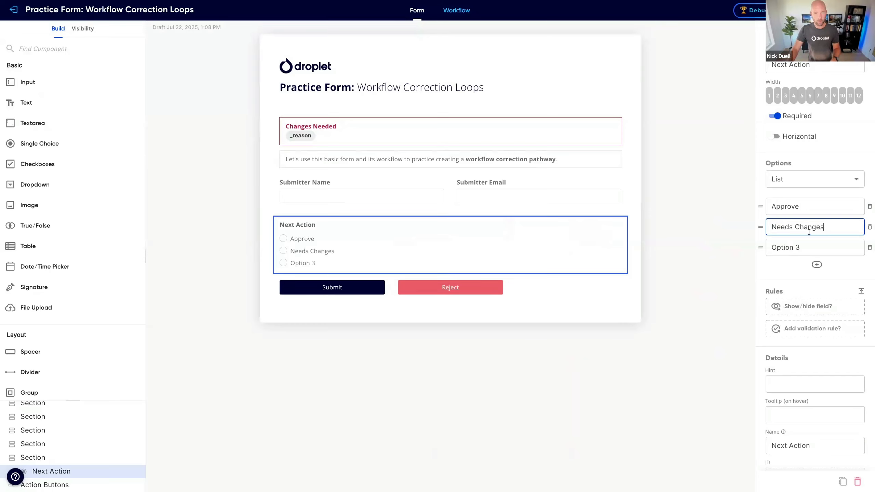
pyautogui.click(807, 246)
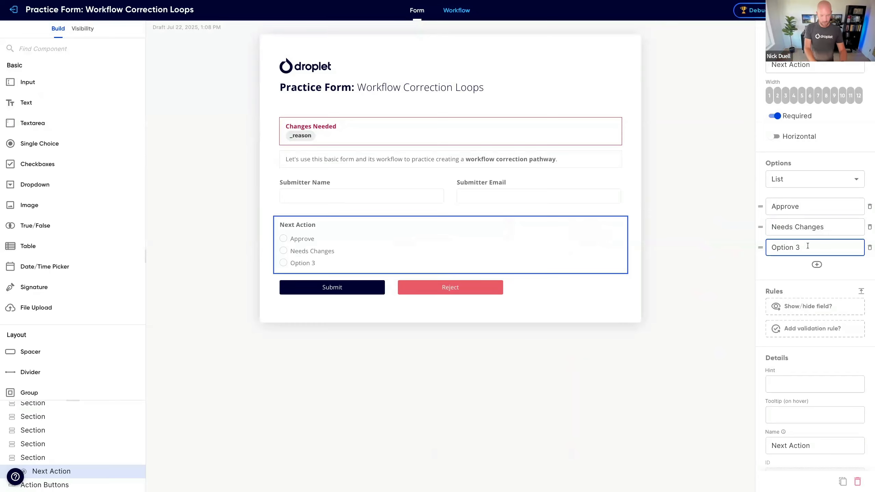
pyautogui.hotkey('ctrl', 'a')
pyautogui.write('Pe')
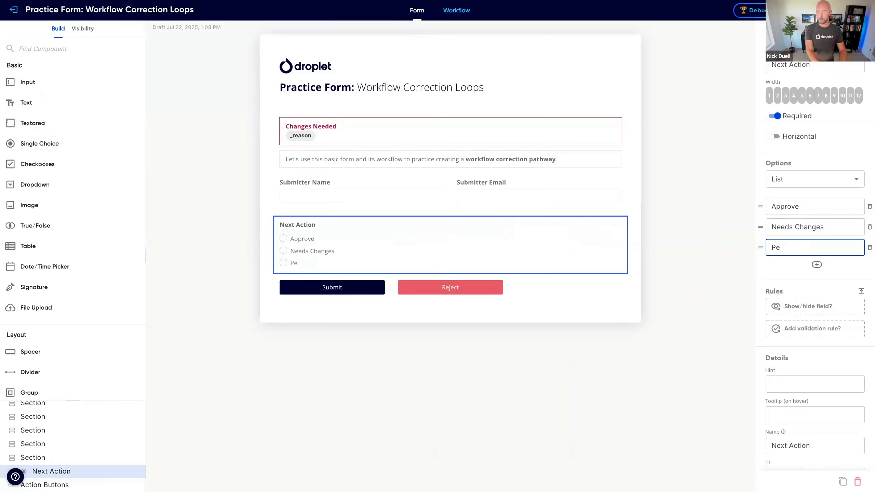
pyautogui.write('rmanently Reject')
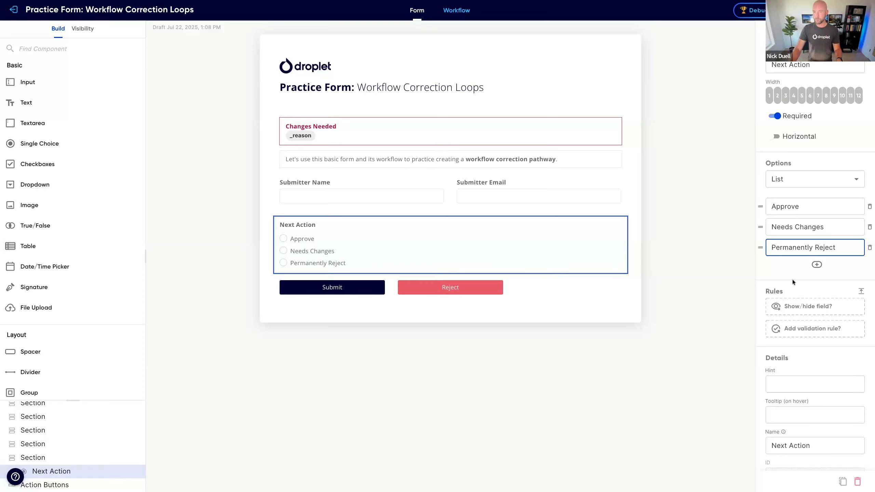
# Step: Lay out the Next Action options horizontally
pyautogui.scroll(-1, 792, 280)
pyautogui.scroll(1, 792, 280)
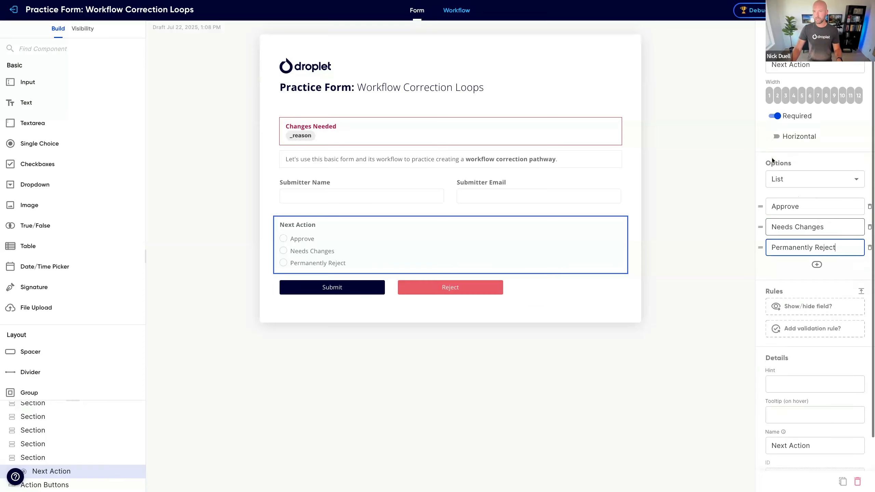
pyautogui.click(774, 137)
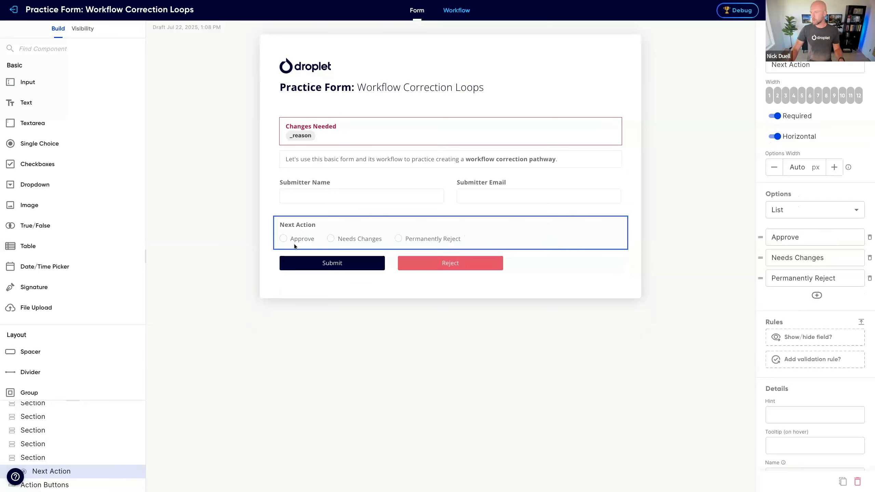
# Step: Set the Next Action field's visibility to hidden at the Start step and editable at the Approver step
pyautogui.click(82, 31)
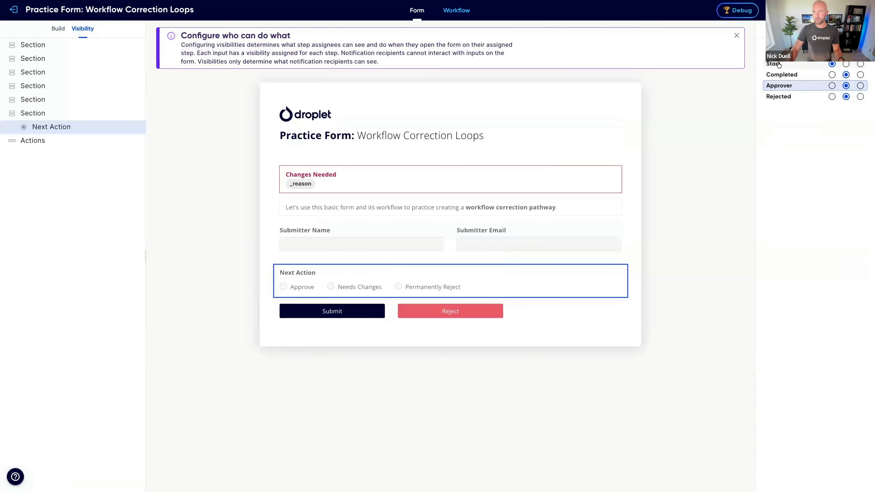
pyautogui.click(845, 64)
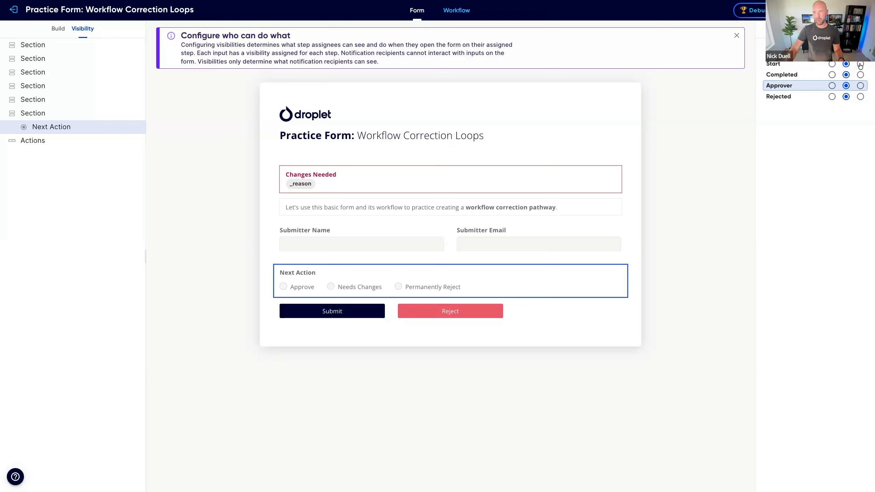
pyautogui.click(860, 64)
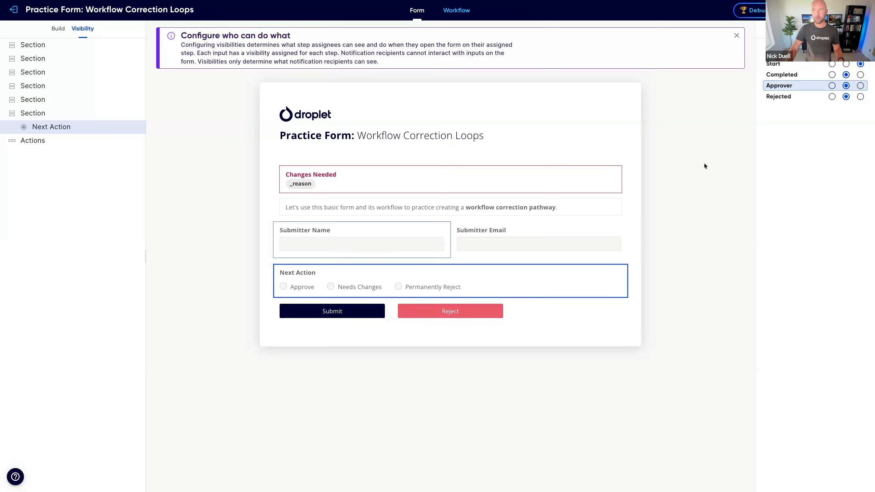
pyautogui.click(831, 86)
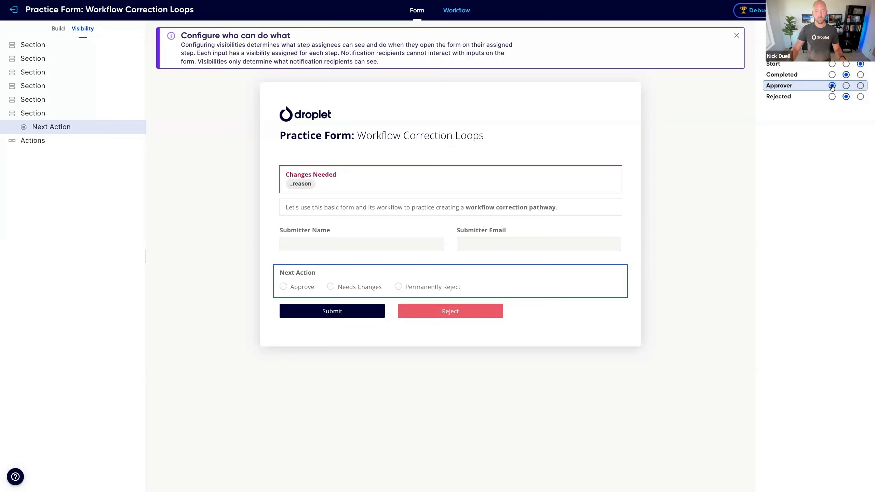
# Step: Check the Next Action field in the workflow's test form at the Start and Approver steps
pyautogui.click(457, 10)
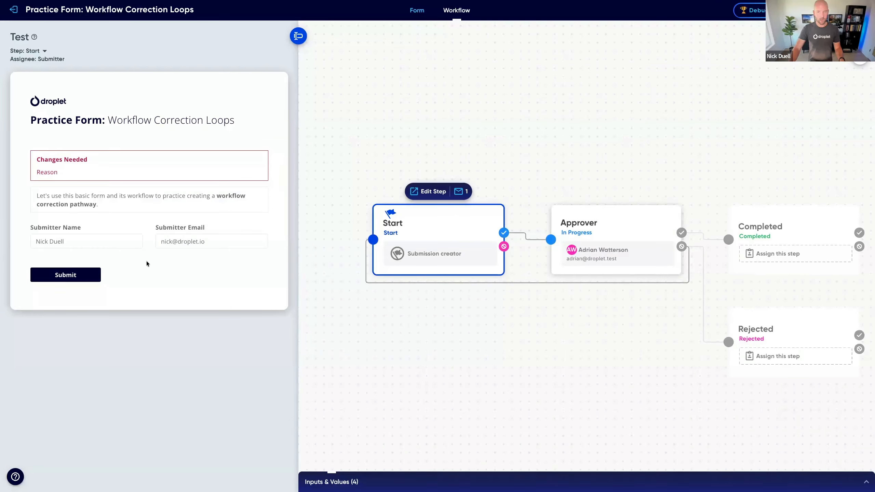
pyautogui.click(630, 223)
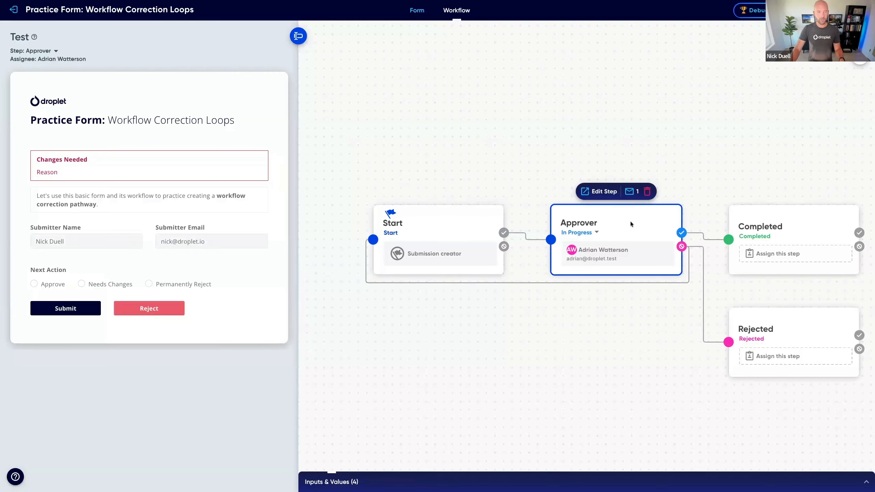
# Step: Try the Approve, Needs Changes and Permanently Reject options in the Approver test form, ending on Needs Changes
pyautogui.click(46, 286)
pyautogui.click(118, 286)
pyautogui.click(153, 286)
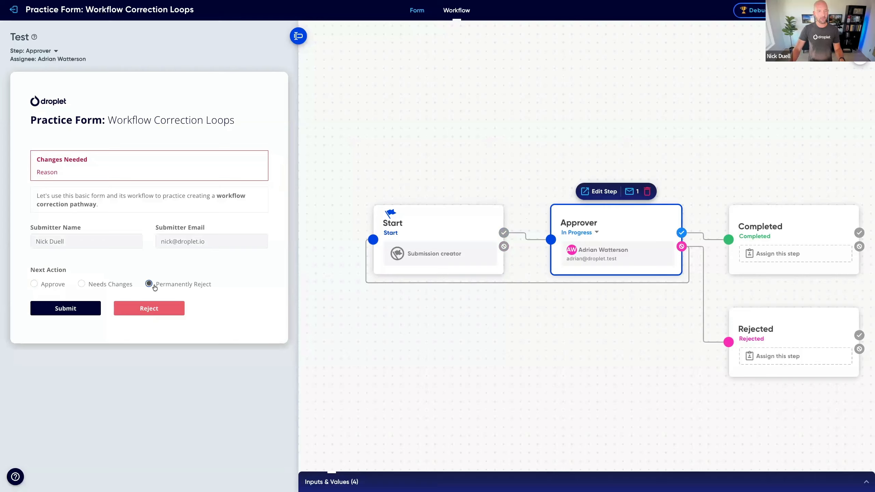
pyautogui.click(111, 286)
pyautogui.click(48, 285)
pyautogui.click(106, 286)
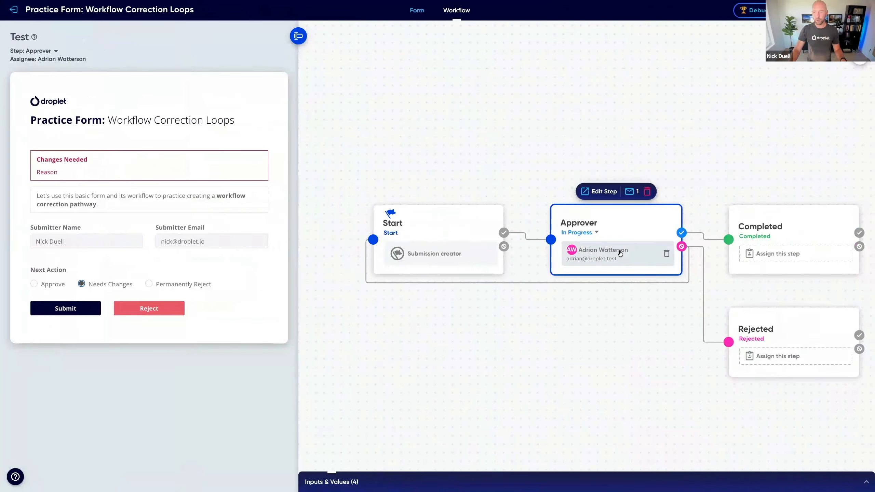
# Step: Preview the test form at the Rejected and Start steps and return to the Approver step
pyautogui.click(824, 330)
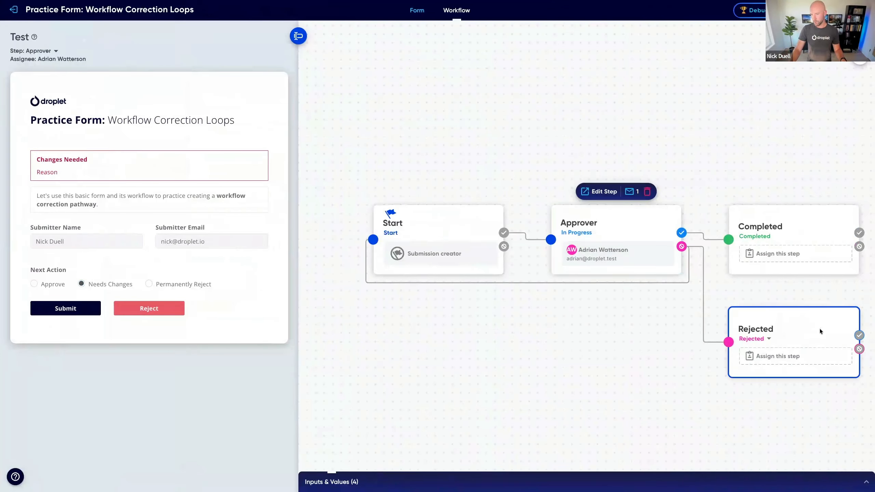
pyautogui.click(442, 230)
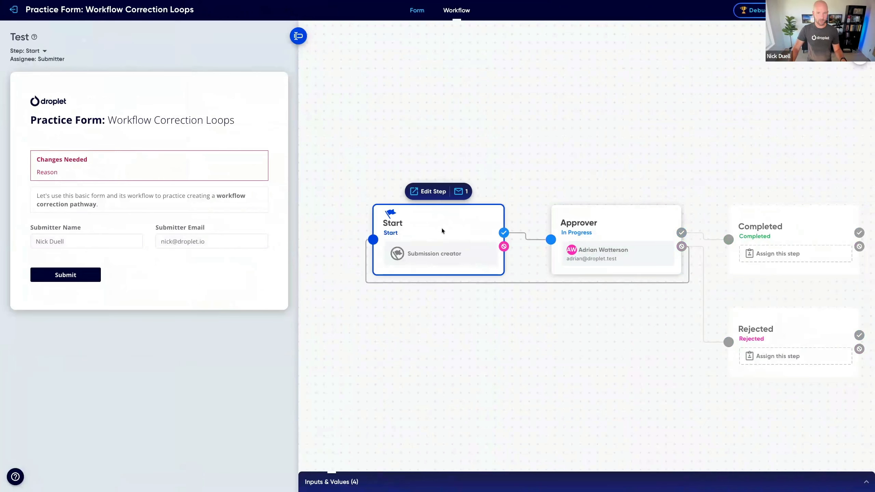
pyautogui.click(615, 226)
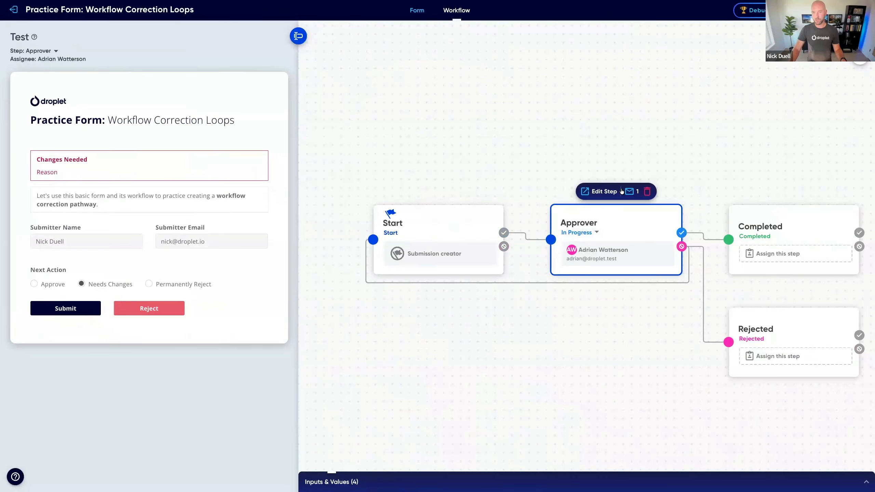
# Step: Set the Approver step's rejecting transition to Start to apply only when Next Action is Needs Changes
pyautogui.click(606, 191)
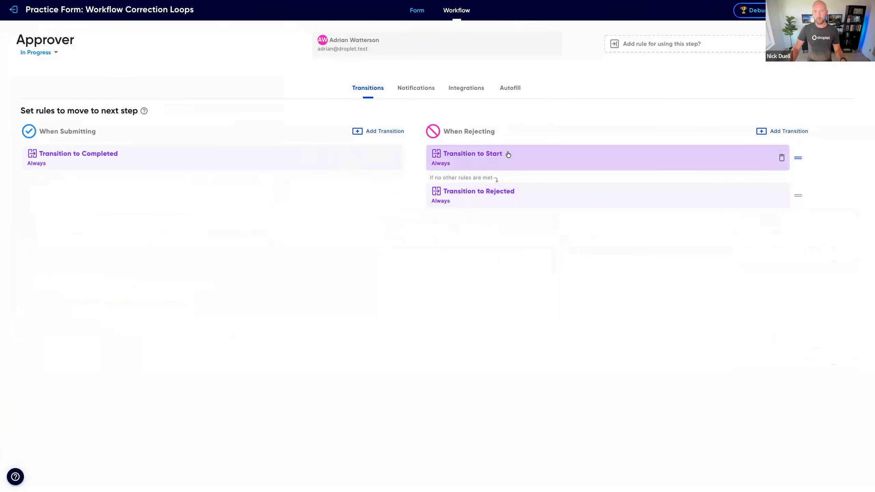
pyautogui.click(479, 162)
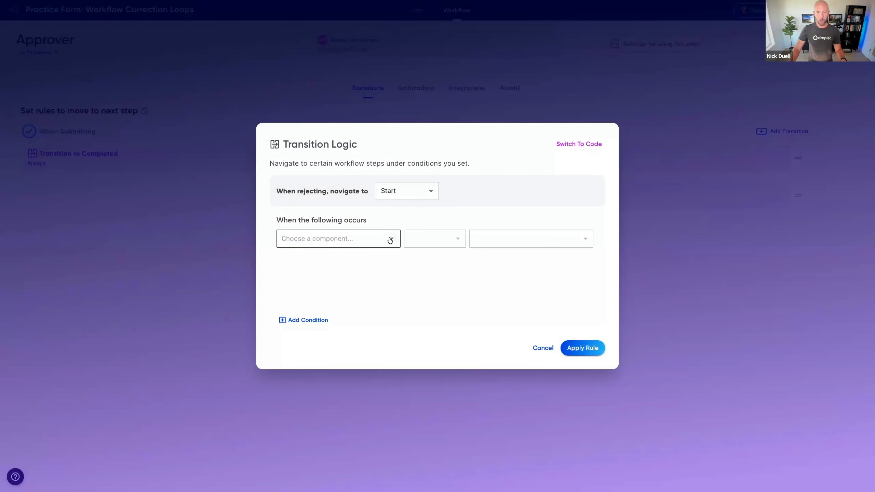
pyautogui.click(390, 240)
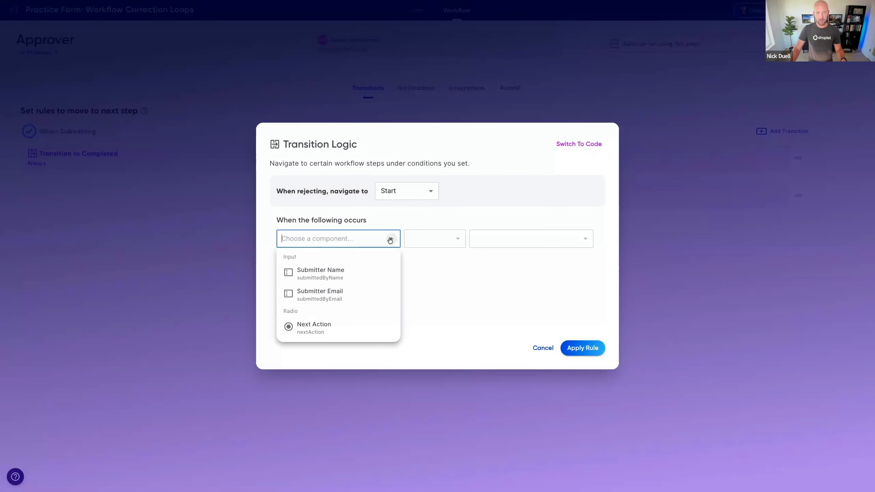
pyautogui.click(309, 331)
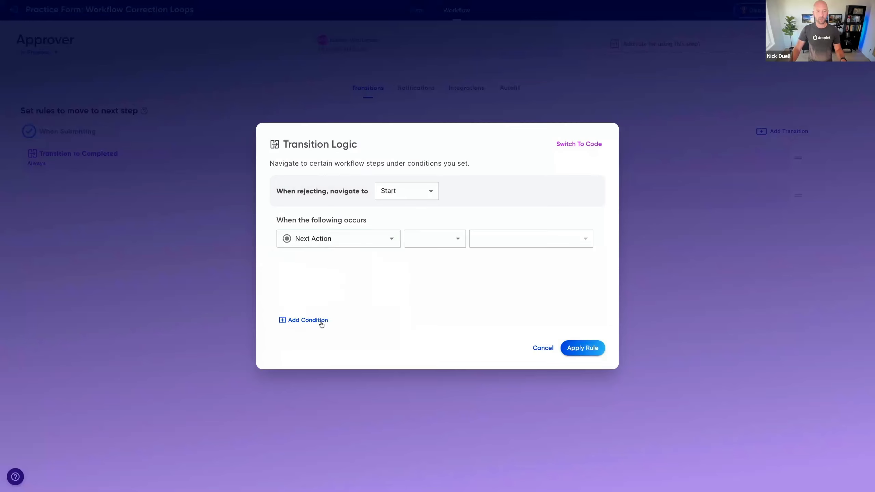
pyautogui.click(432, 244)
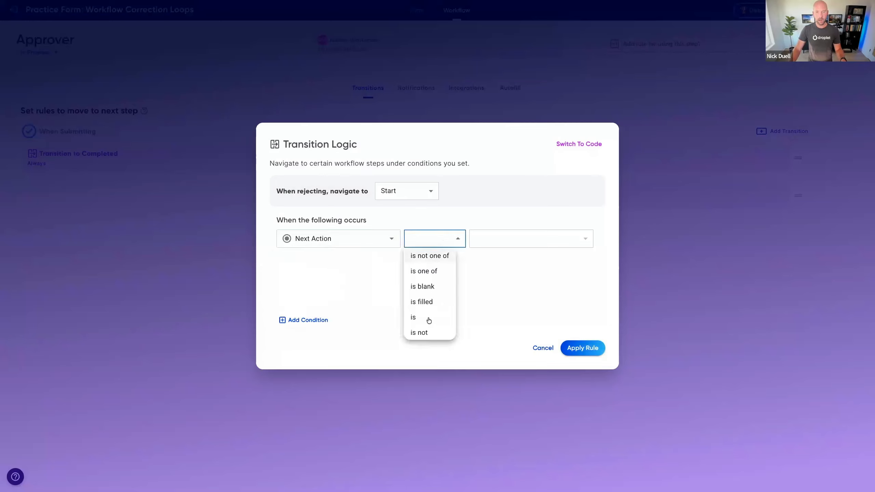
pyautogui.click(429, 320)
pyautogui.click(511, 238)
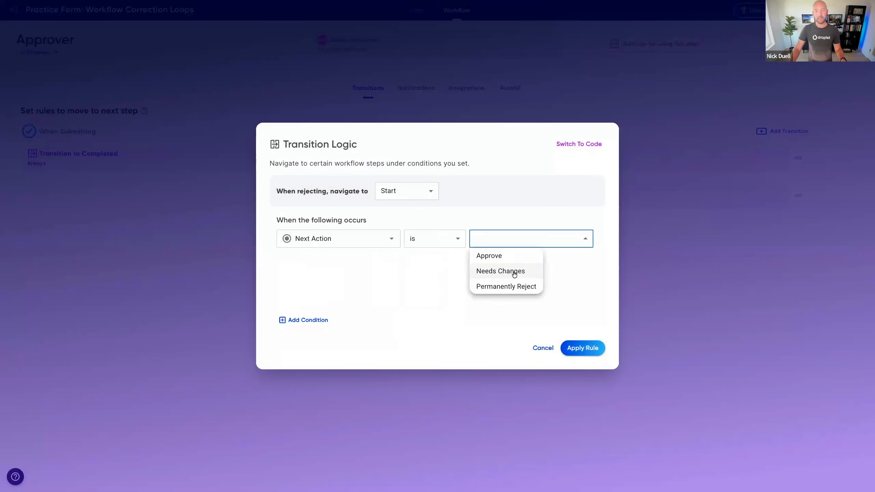
pyautogui.click(510, 273)
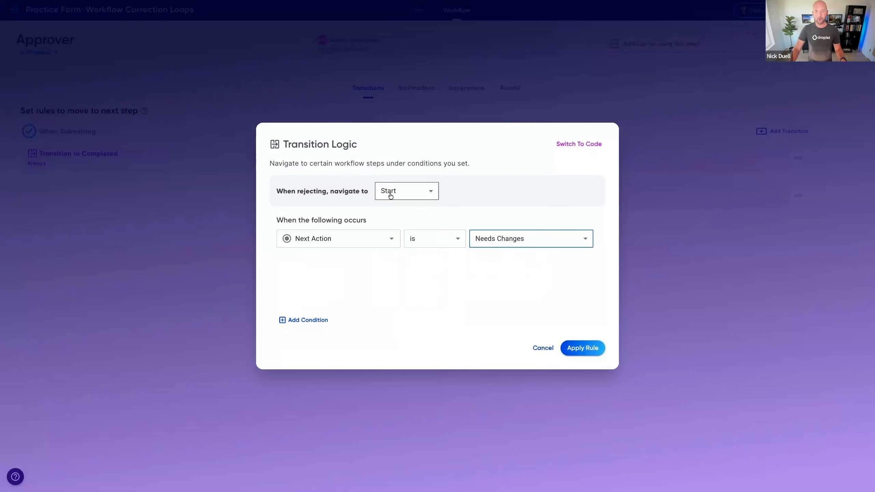
pyautogui.click(581, 348)
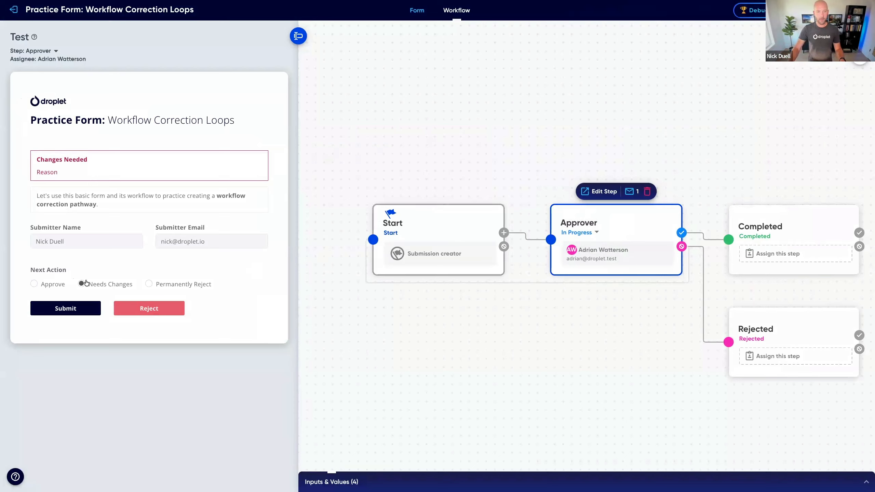
# Step: Test rejecting the form at the Approver step with Needs Changes selected and "Test" as the reason
pyautogui.click(146, 310)
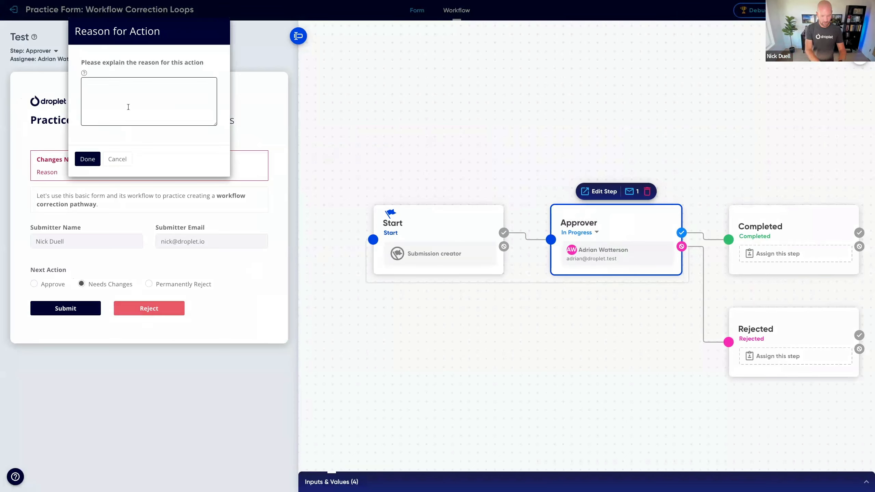
pyautogui.write('Test')
pyautogui.click(88, 159)
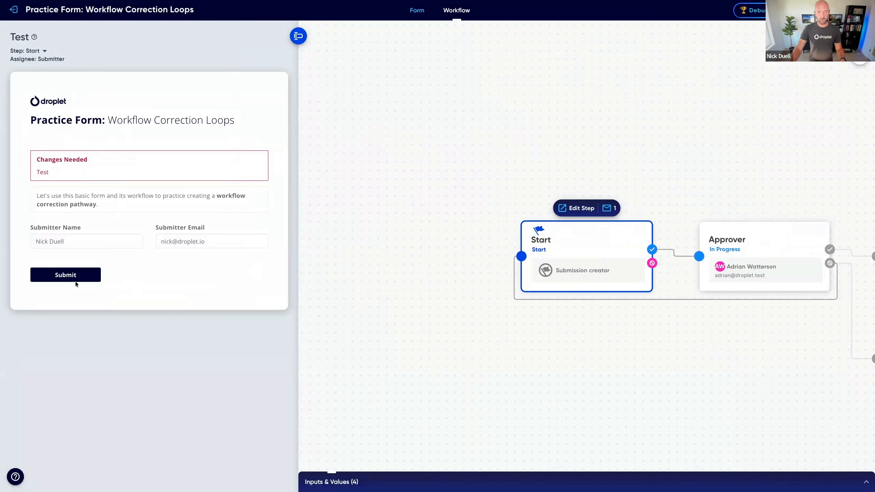
# Step: Test rejecting from the Approver step with Permanently Reject selected and "Test 2" as the reason
pyautogui.click(773, 236)
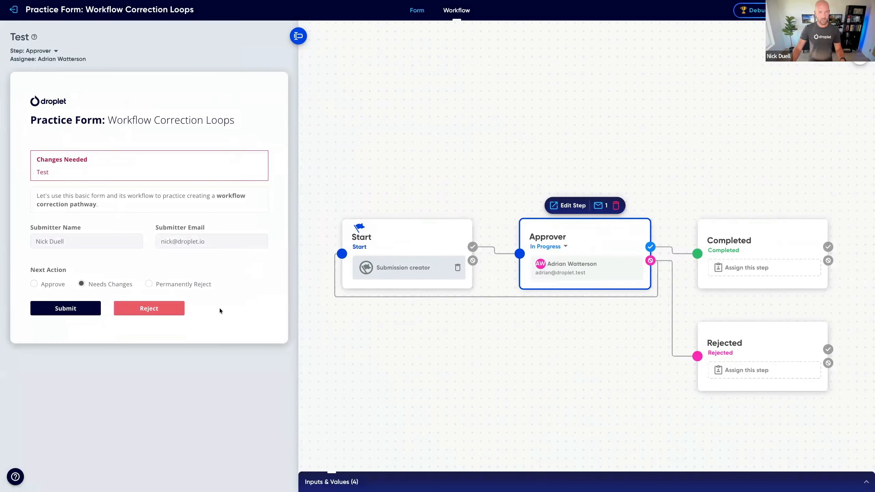
pyautogui.click(169, 286)
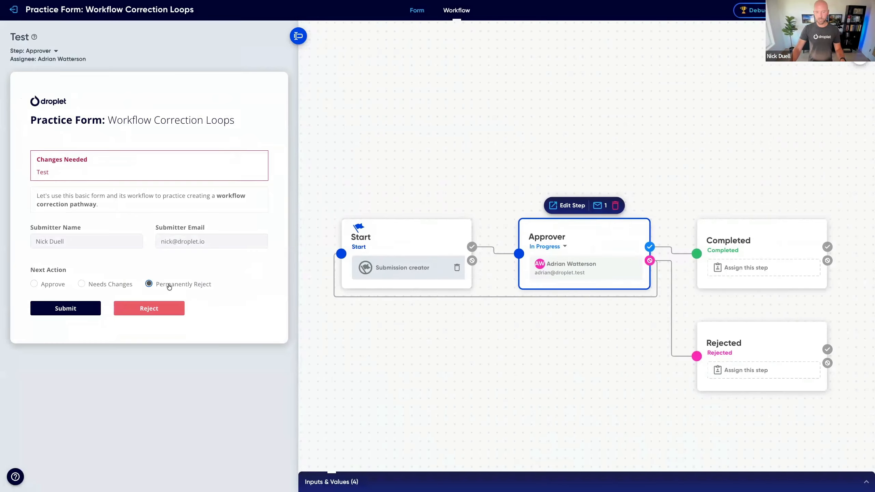
pyautogui.click(153, 312)
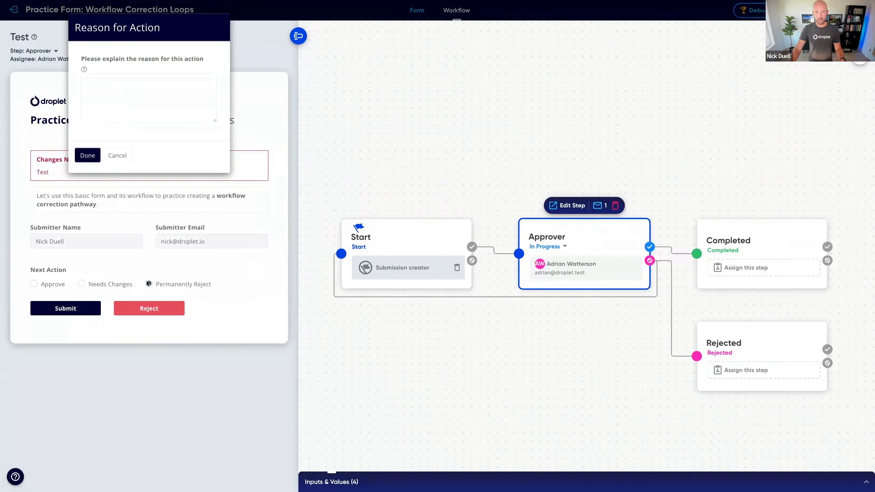
pyautogui.write('Test 2')
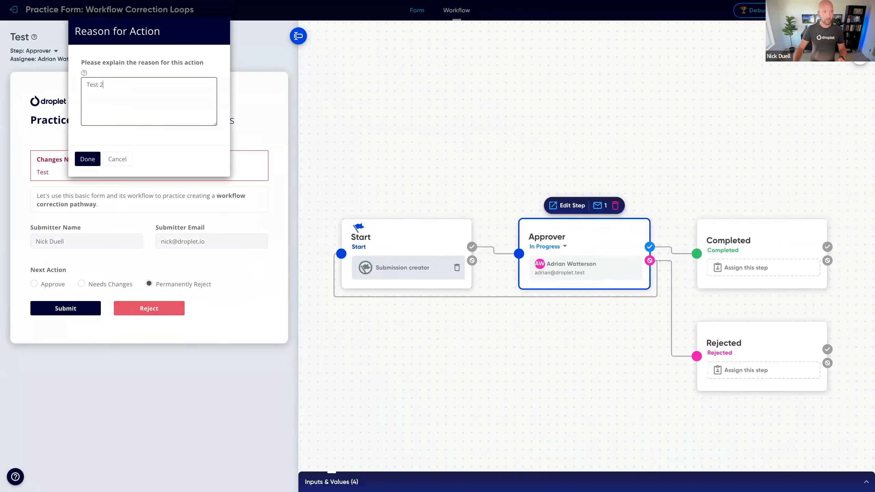
pyautogui.click(89, 160)
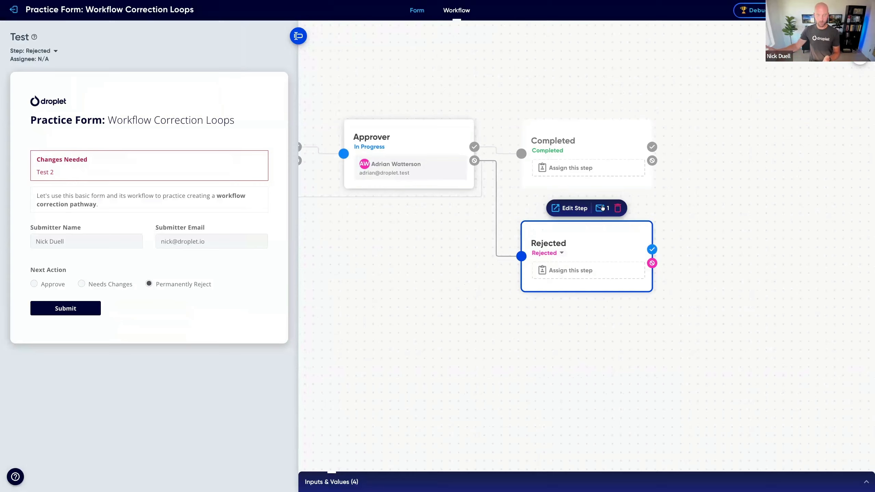
# Step: Return to the Approver step and test submitting the form with Permanently Reject still selected
pyautogui.moveTo(410, 243); pyautogui.dragTo(483, 271)
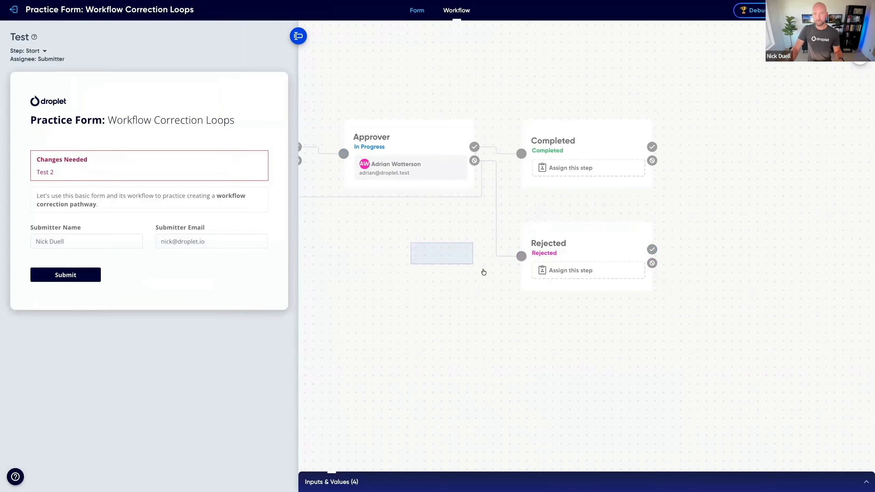
pyautogui.moveTo(426, 255); pyautogui.dragTo(459, 262)
pyautogui.hscroll(-3, 429, 252)
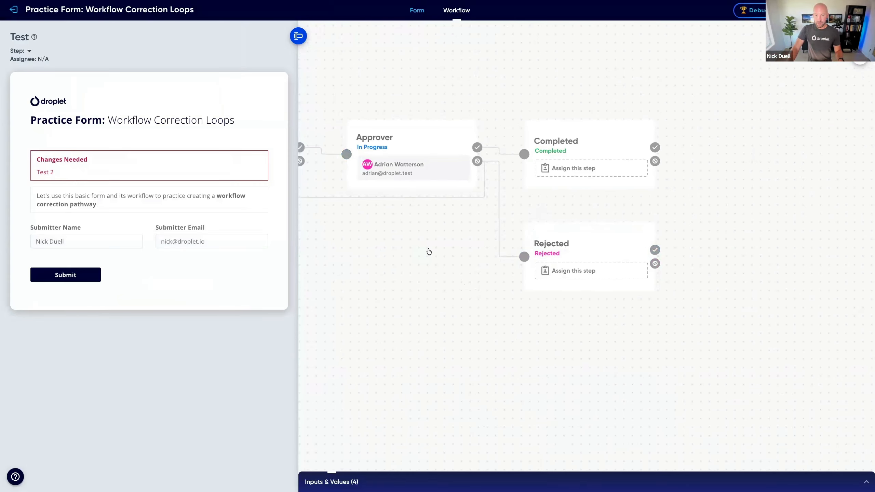
pyautogui.scroll(1, 429, 251)
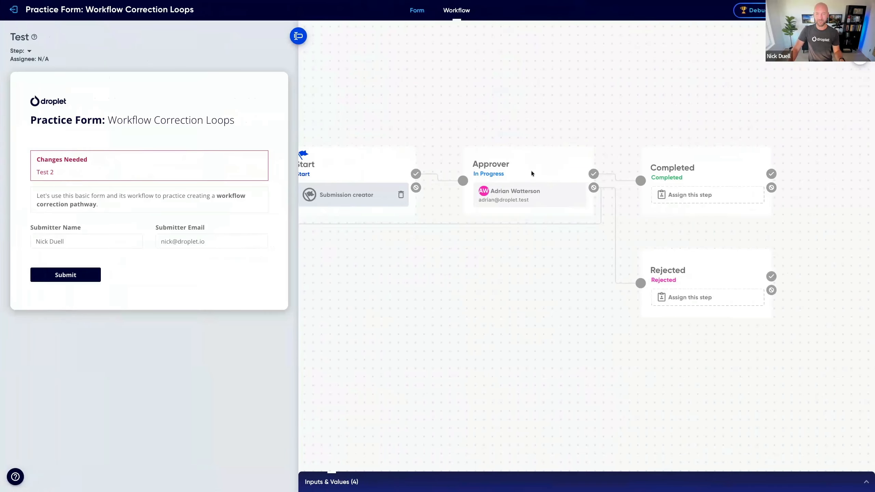
pyautogui.click(531, 170)
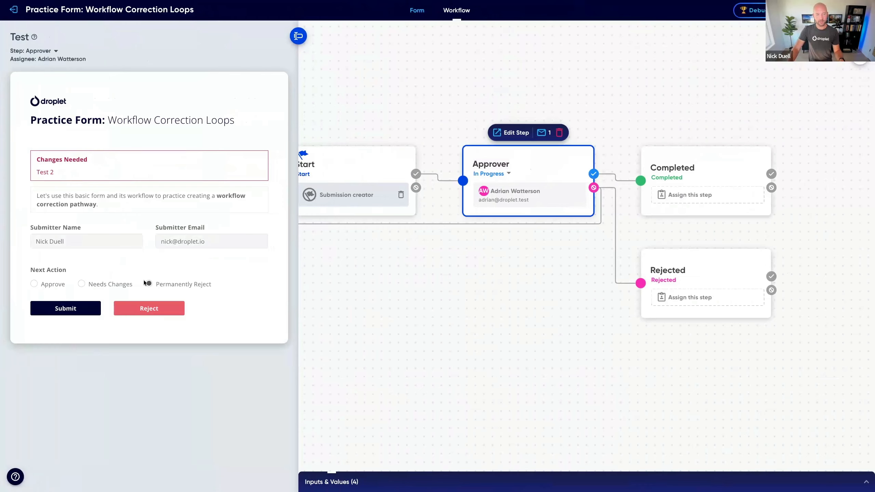
pyautogui.click(71, 314)
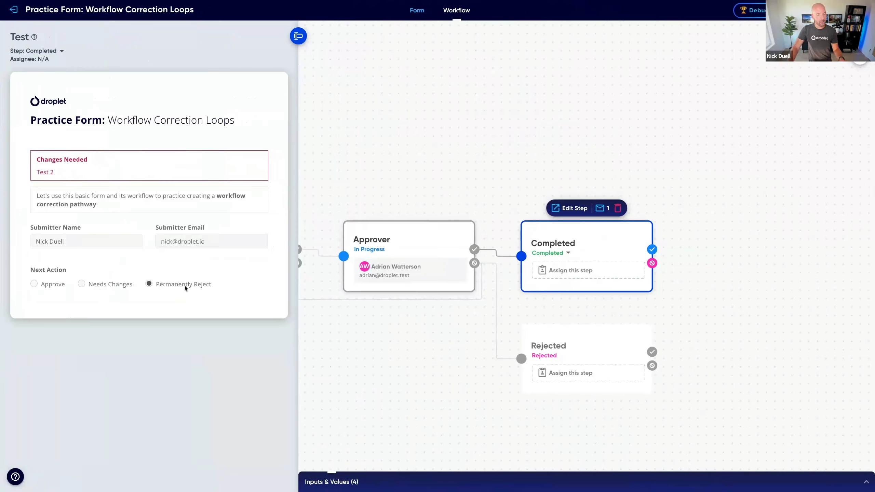
# Step: Test rejecting from the Approver step with Approve selected and "Test 3" as the reason
pyautogui.click(425, 246)
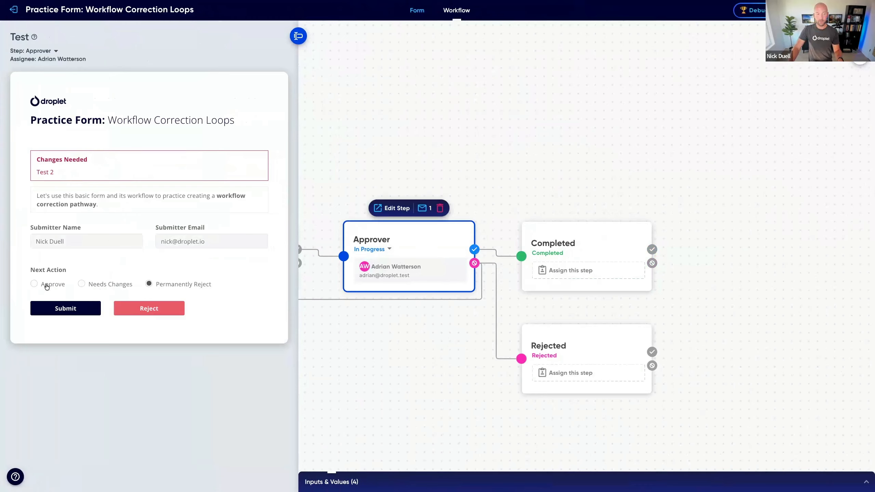
pyautogui.click(44, 285)
pyautogui.click(168, 316)
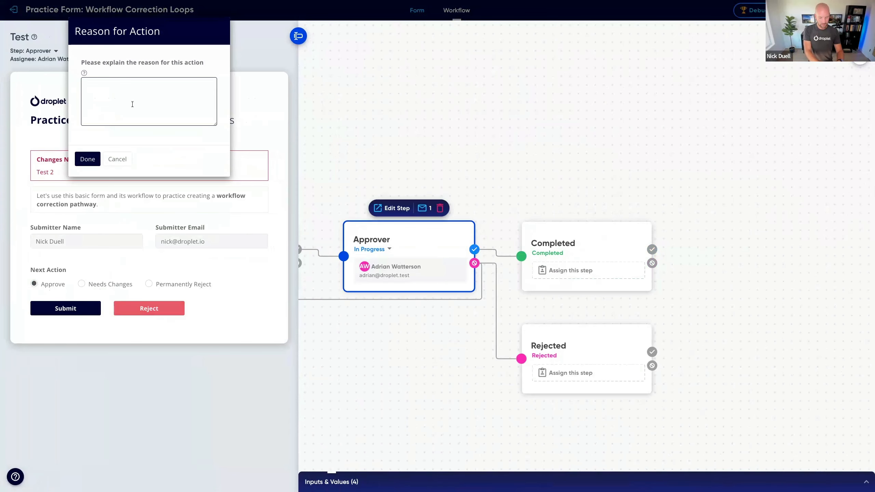
pyautogui.write('Test 3')
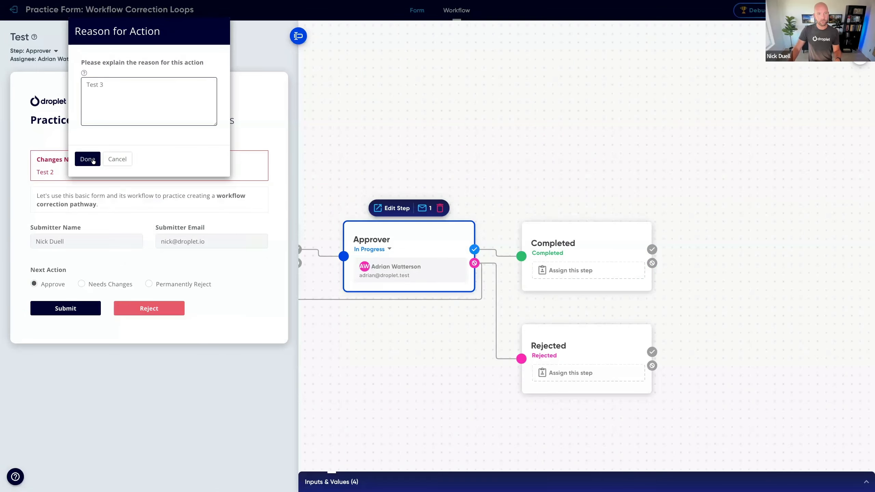
pyautogui.click(92, 159)
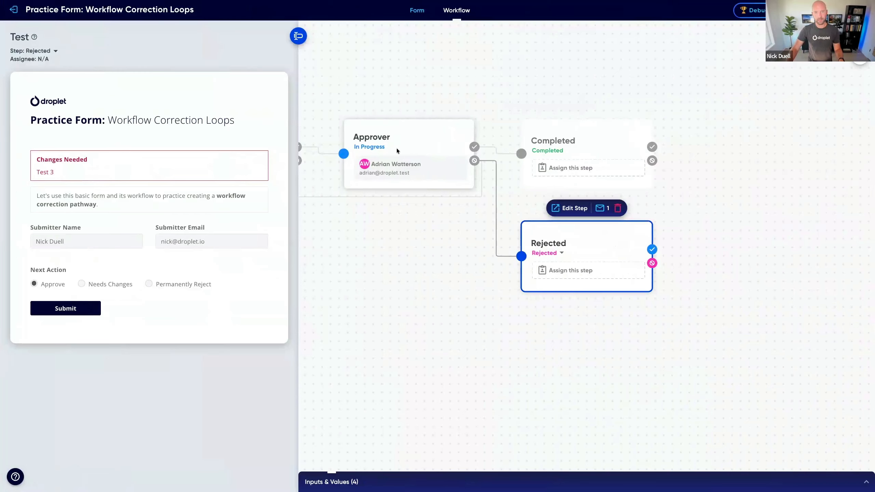
# Step: Return the test form to the Approver step and choose Needs Changes as the Next Action
pyautogui.click(75, 312)
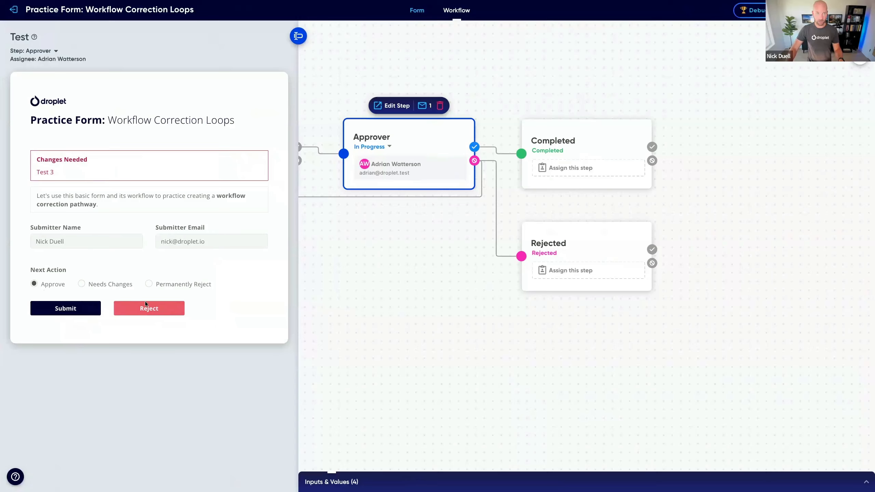
pyautogui.click(113, 284)
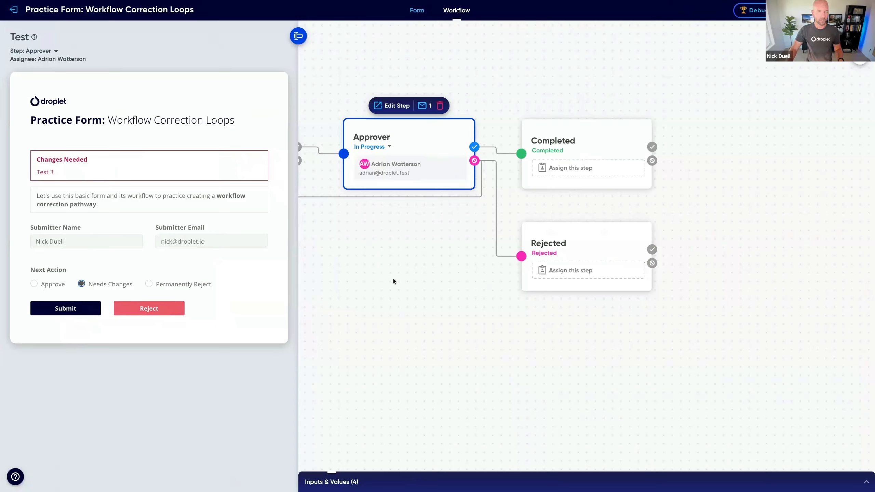
pyautogui.moveTo(353, 266); pyautogui.dragTo(569, 289)
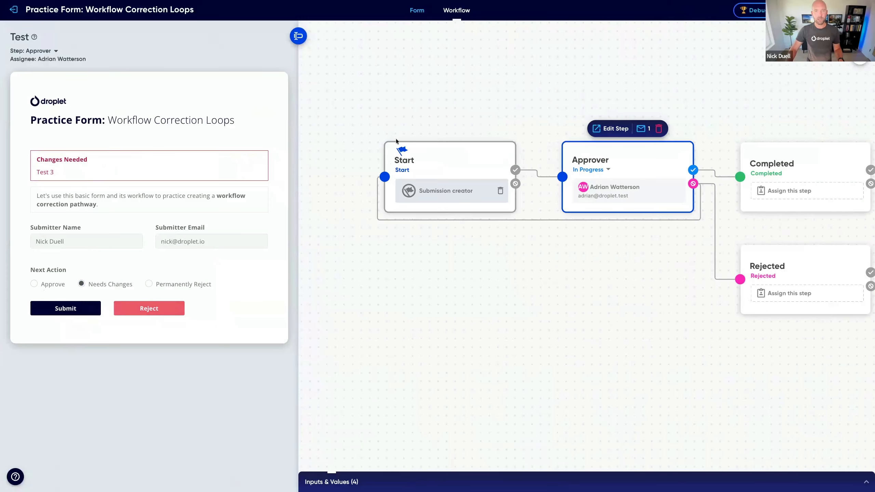
# Step: Remove the Reject button from the form's existing action buttons in the form editor
pyautogui.click(417, 10)
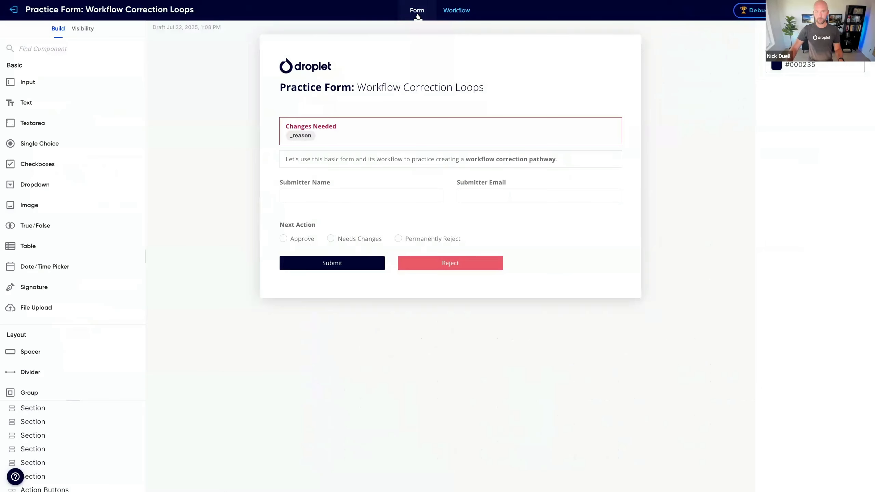
pyautogui.click(390, 265)
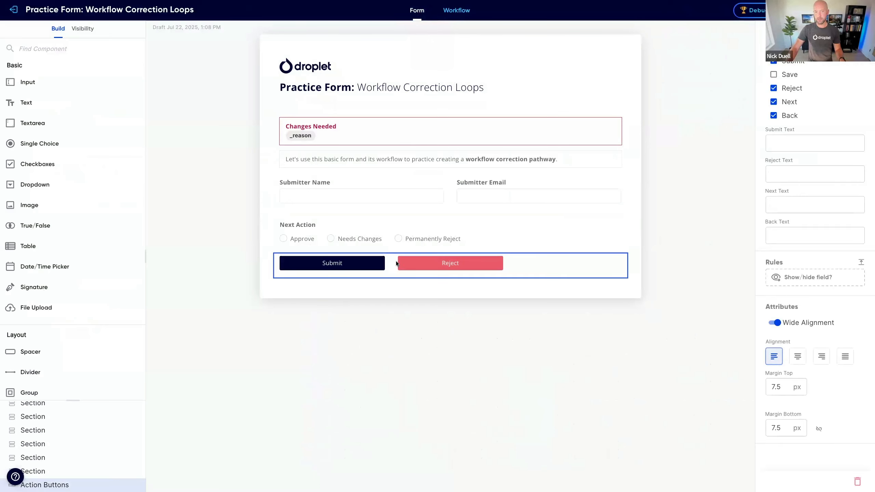
pyautogui.click(774, 88)
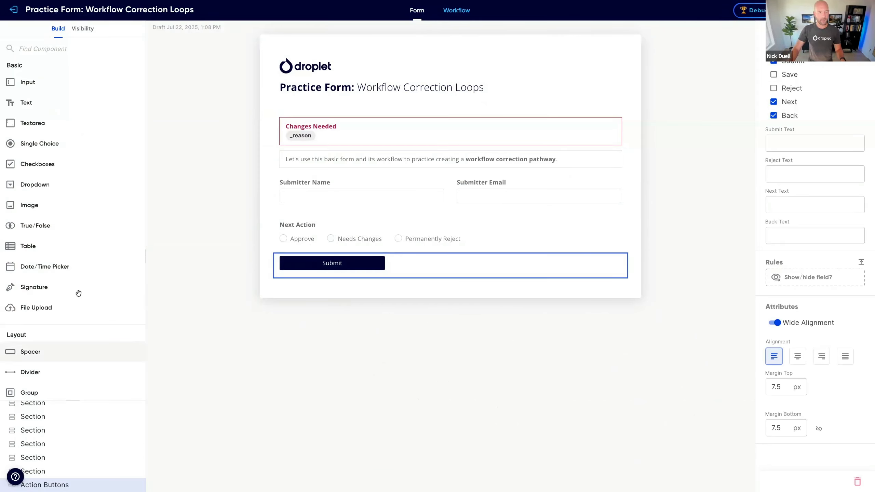
# Step: Add a second Action Buttons component below the existing Submit button and disable its Submit option
pyautogui.scroll(-1, 60, 316)
pyautogui.scroll(-7, 60, 316)
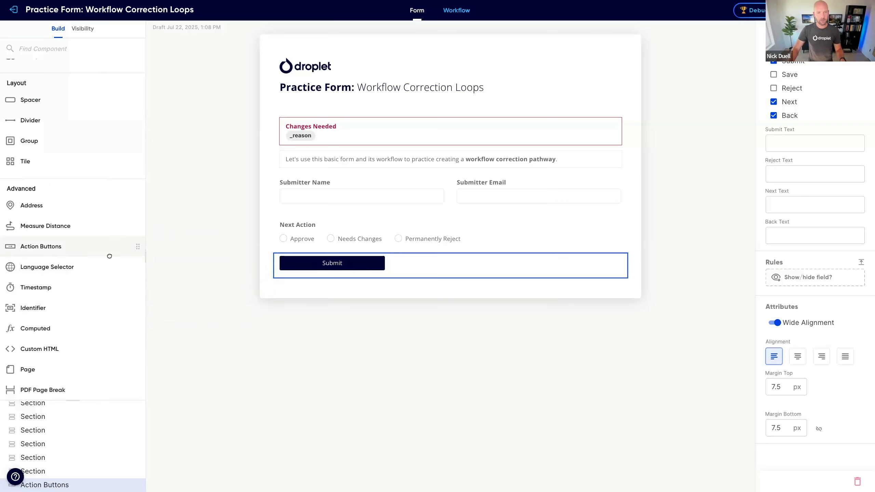
pyautogui.moveTo(54, 246); pyautogui.dragTo(287, 275)
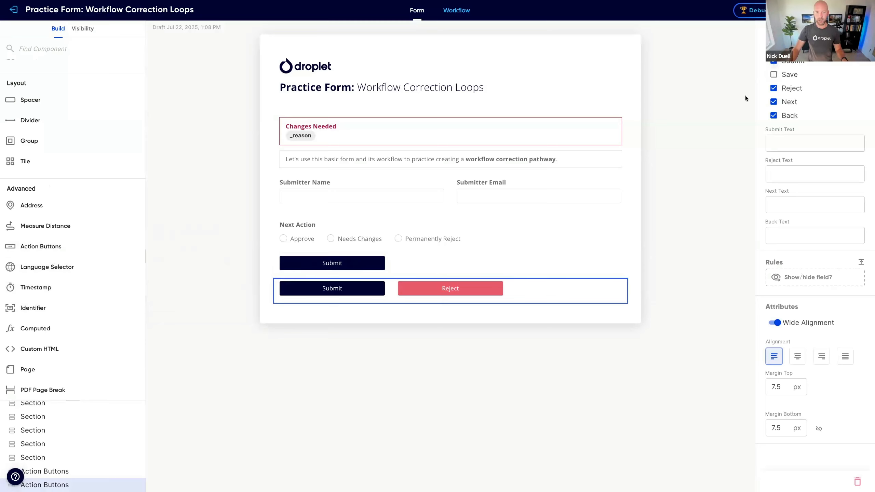
pyautogui.click(774, 63)
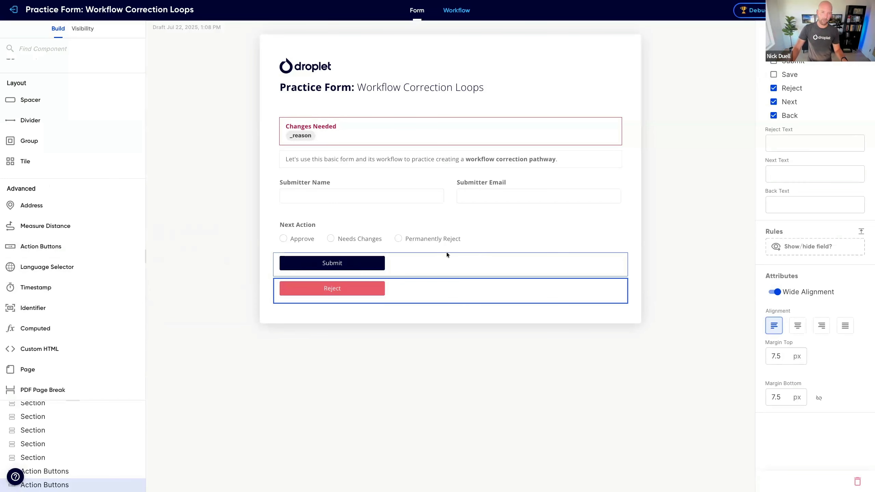
# Step: Look up the Next Action field's ID and set the new action buttons' Reject text to ##nextAction##
pyautogui.click(364, 241)
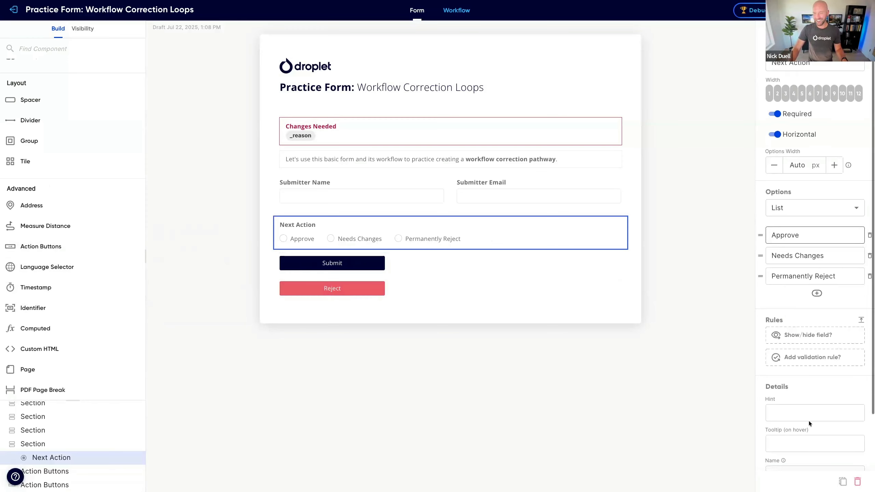
pyautogui.scroll(-2, 807, 431)
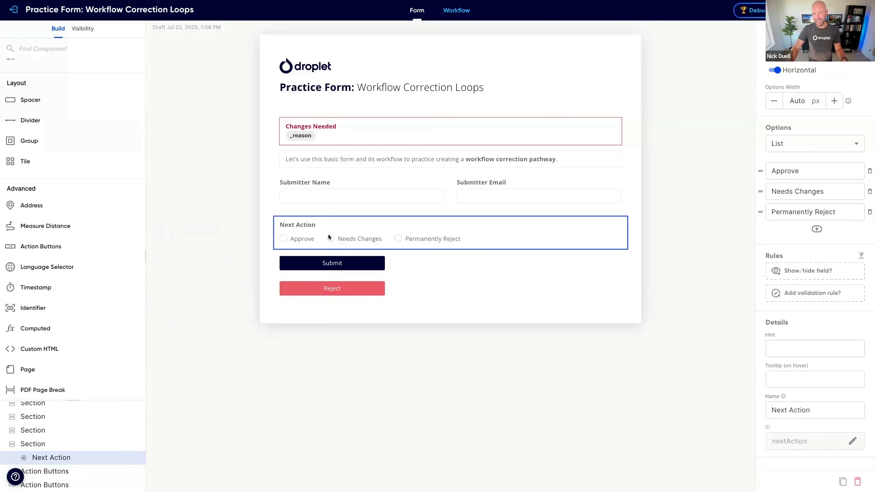
pyautogui.click(369, 301)
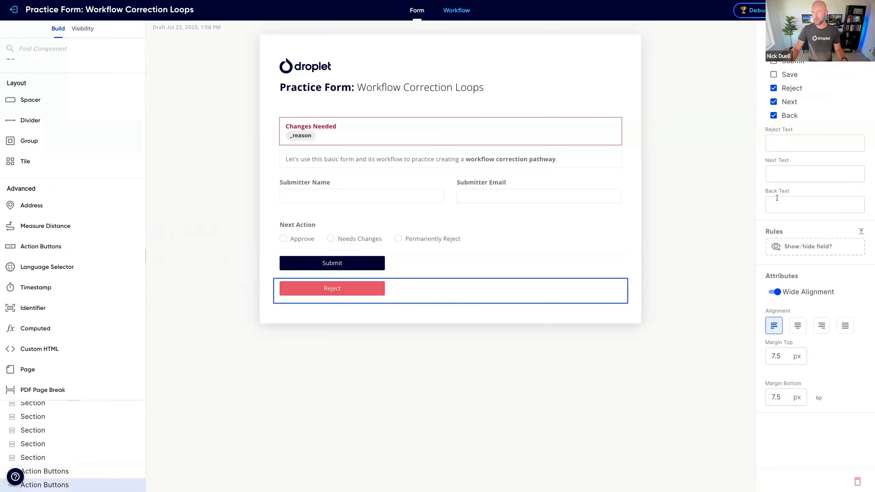
pyautogui.click(784, 142)
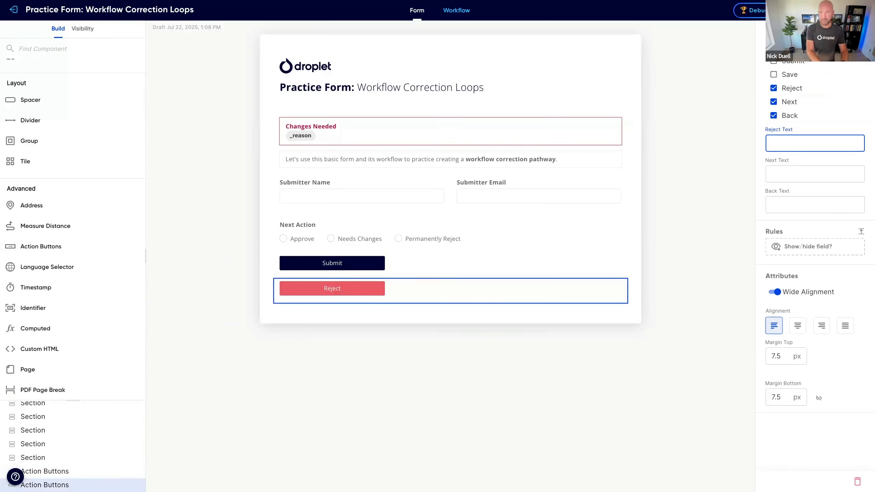
pyautogui.write('nextÅ')
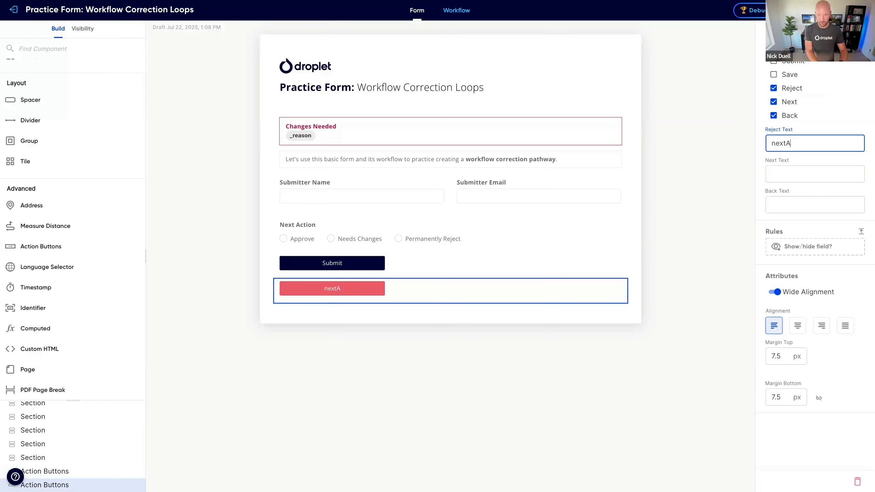
pyautogui.write('ction')
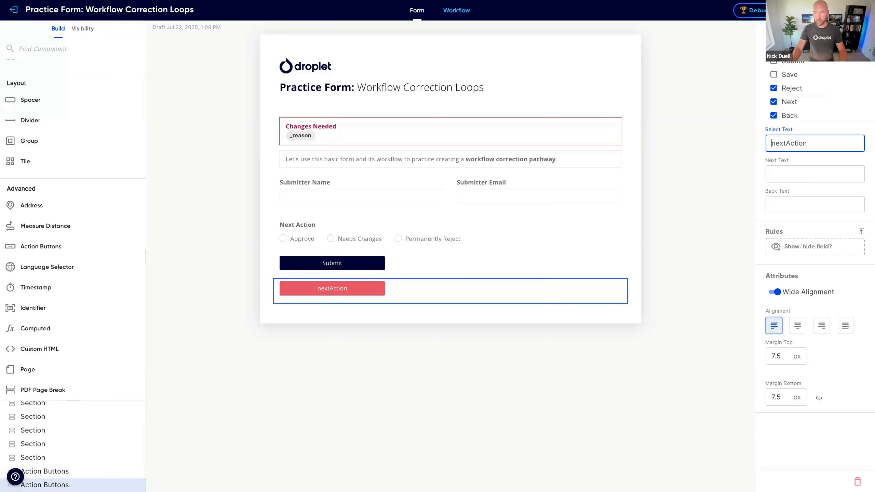
pyautogui.write('##')
pyautogui.click(819, 143)
pyautogui.write('#')
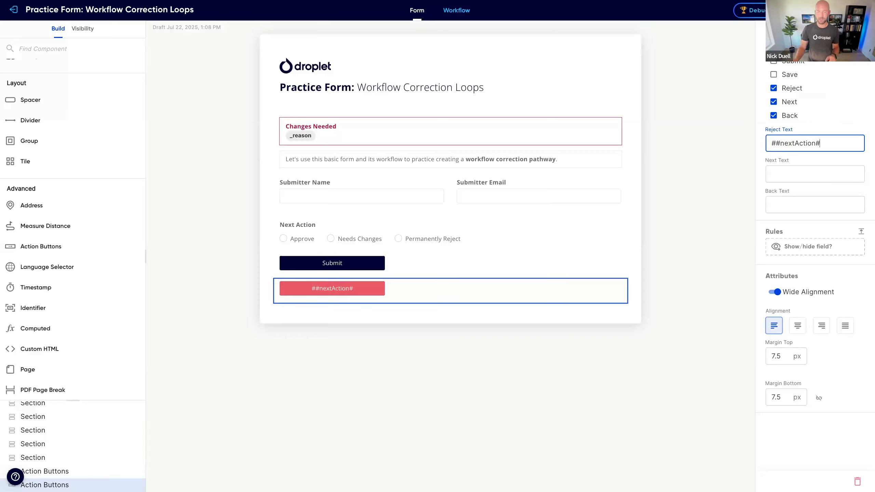
pyautogui.write('#')
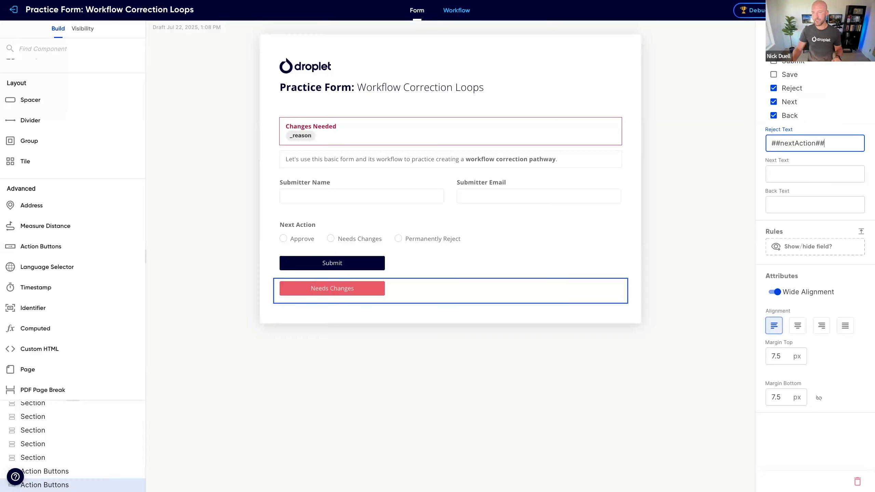
pyautogui.click(763, 154)
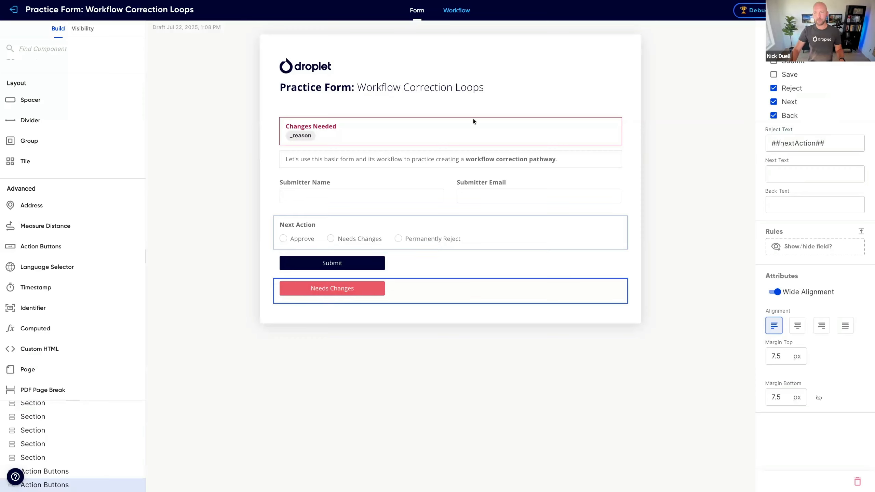
# Step: Test the dynamic reject button label on the workflow's Approver step with each Next Action option, finishing on Needs Changes
pyautogui.click(457, 11)
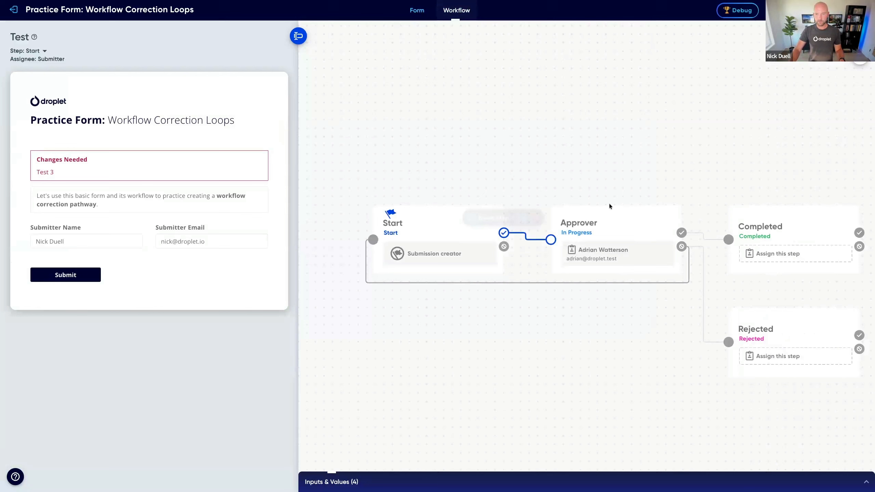
pyautogui.click(621, 220)
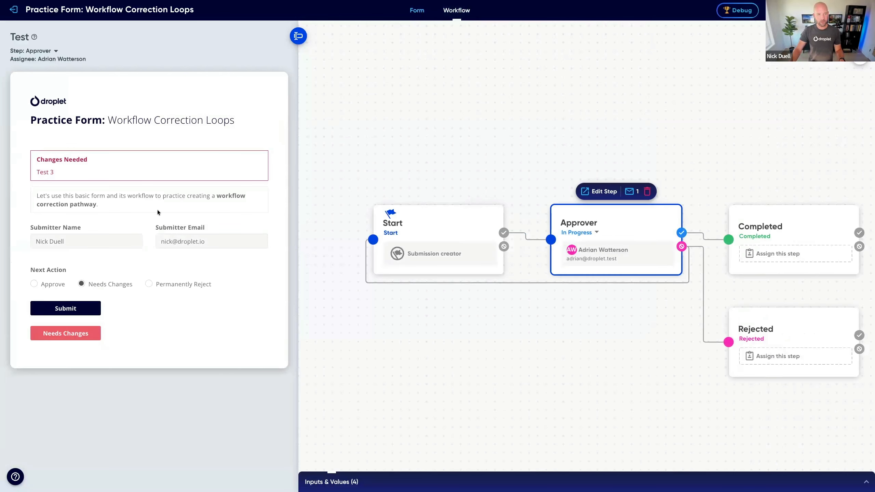
pyautogui.click(55, 286)
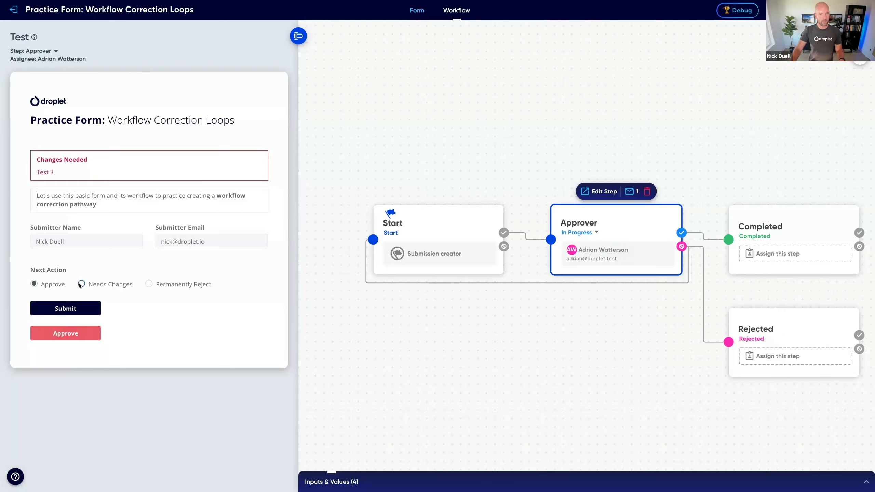
pyautogui.click(119, 285)
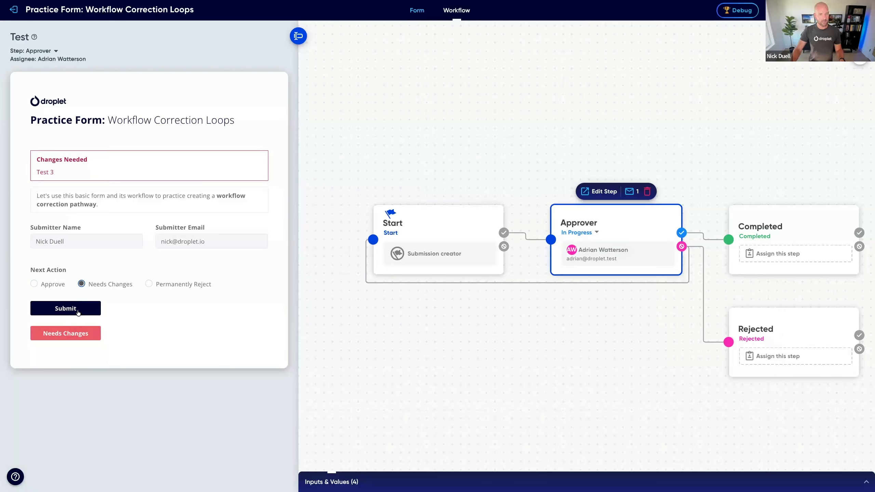
pyautogui.click(159, 284)
pyautogui.click(46, 286)
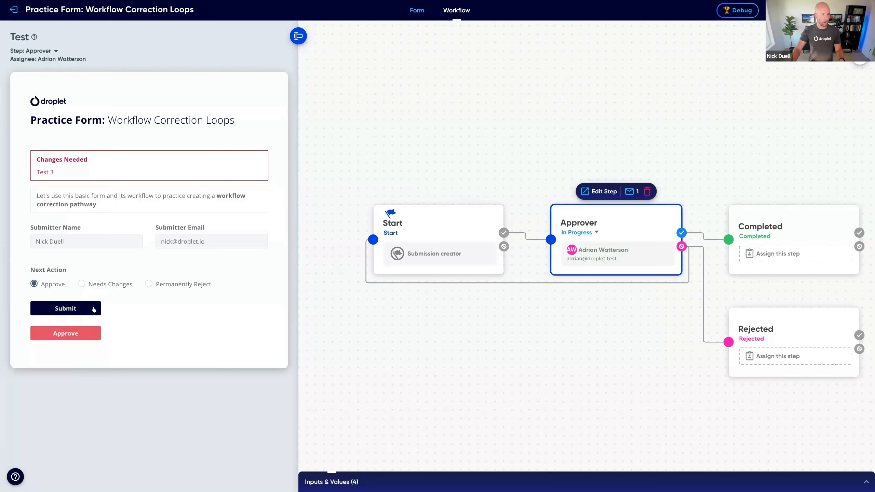
pyautogui.click(107, 286)
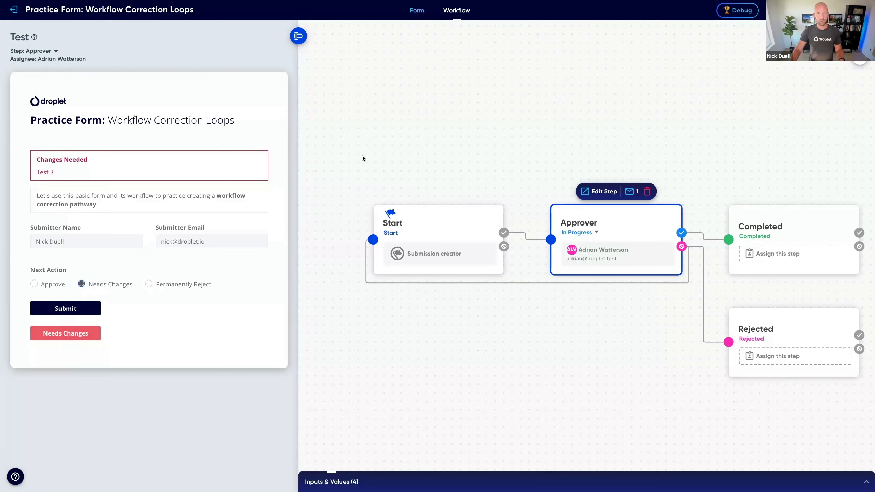
# Step: Add a rule showing the new reject action button when Next Action is one of Needs Changes or Permanently Reject
pyautogui.click(421, 14)
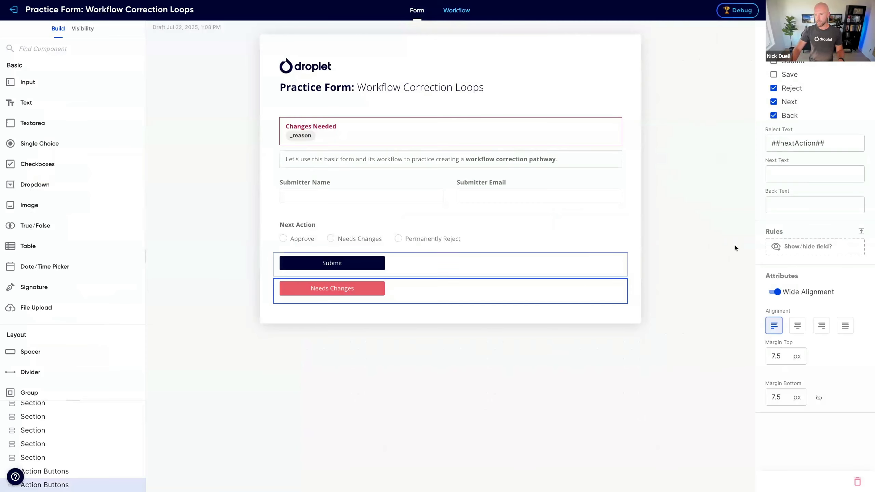
pyautogui.click(796, 247)
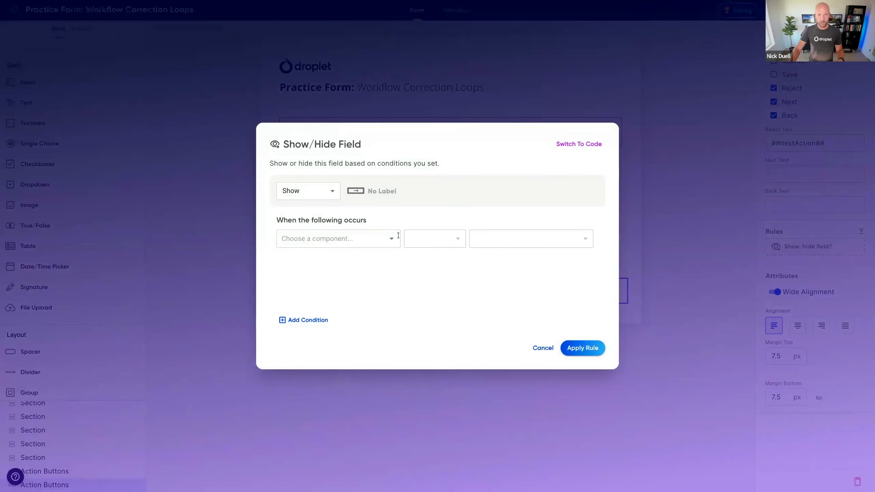
pyautogui.click(388, 240)
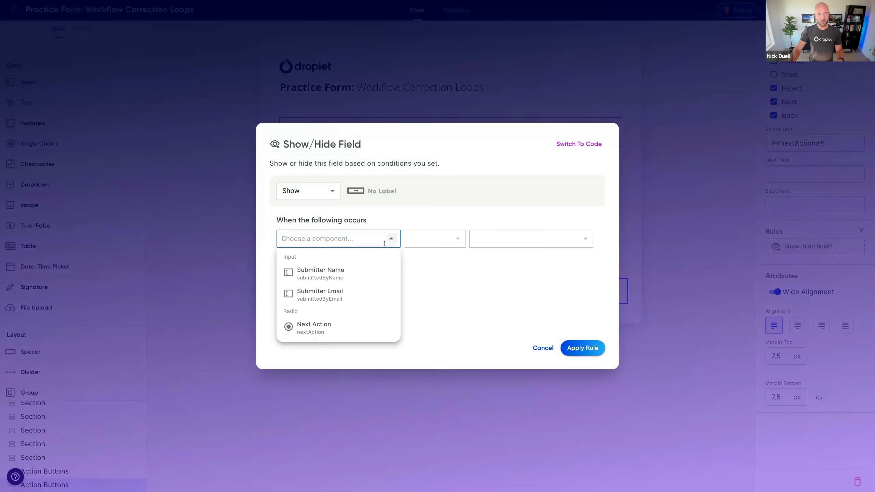
pyautogui.click(345, 326)
pyautogui.click(443, 242)
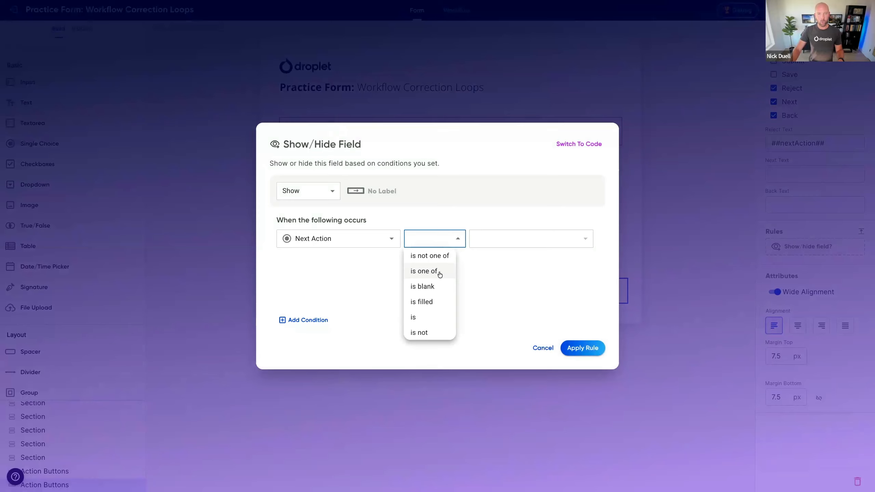
pyautogui.click(435, 273)
pyautogui.click(505, 237)
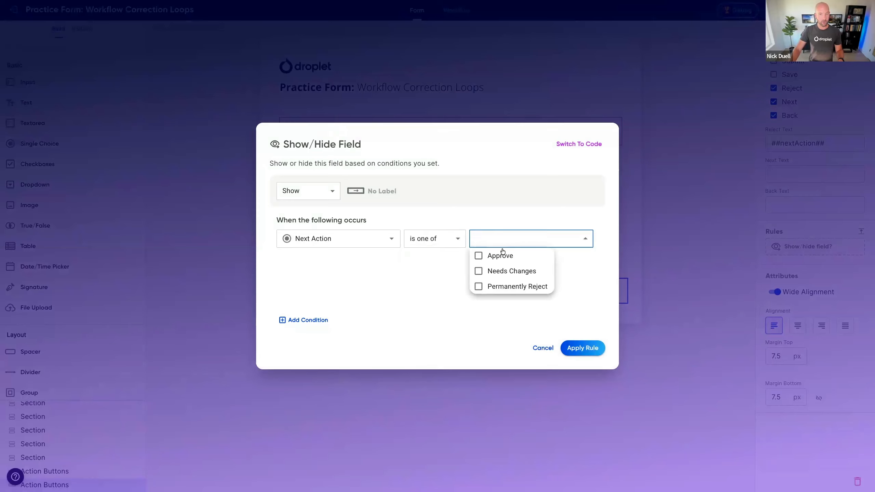
pyautogui.click(479, 271)
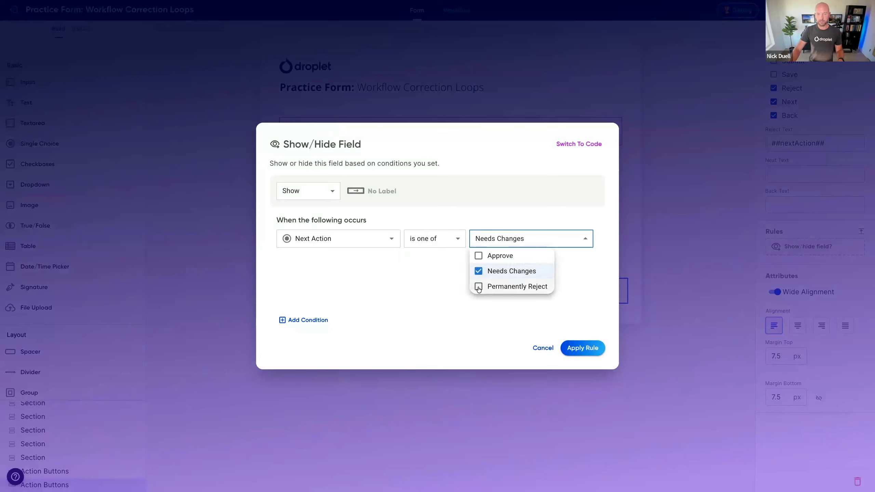
pyautogui.click(479, 287)
pyautogui.click(473, 325)
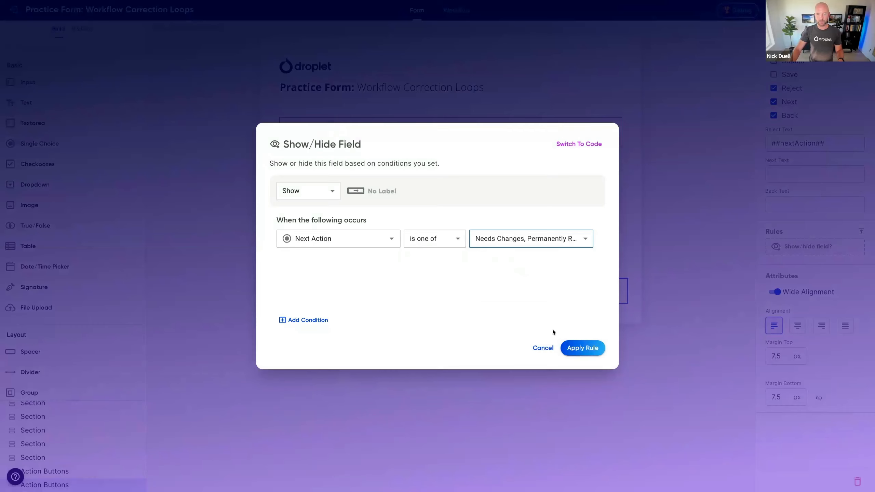
pyautogui.click(582, 348)
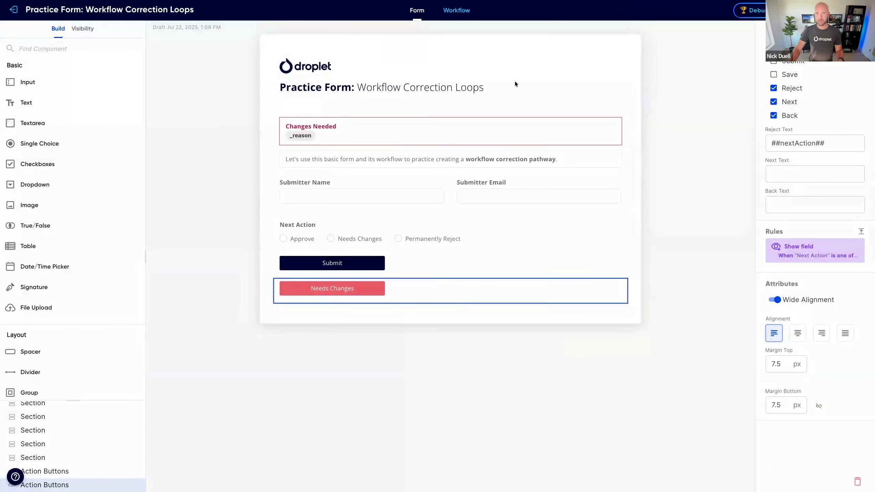
# Step: Test the reject button's visibility on the Approver step with every Next Action option, ending on Approve, and view the Start step
pyautogui.click(456, 10)
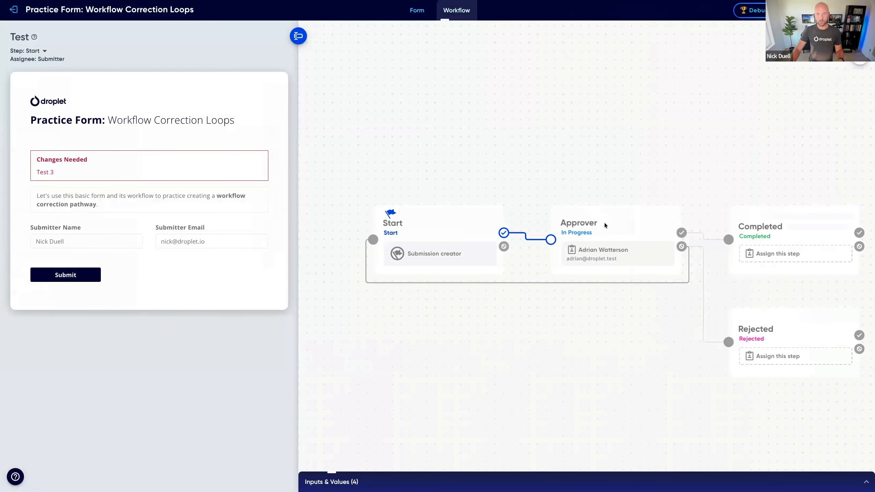
pyautogui.click(604, 223)
pyautogui.click(35, 283)
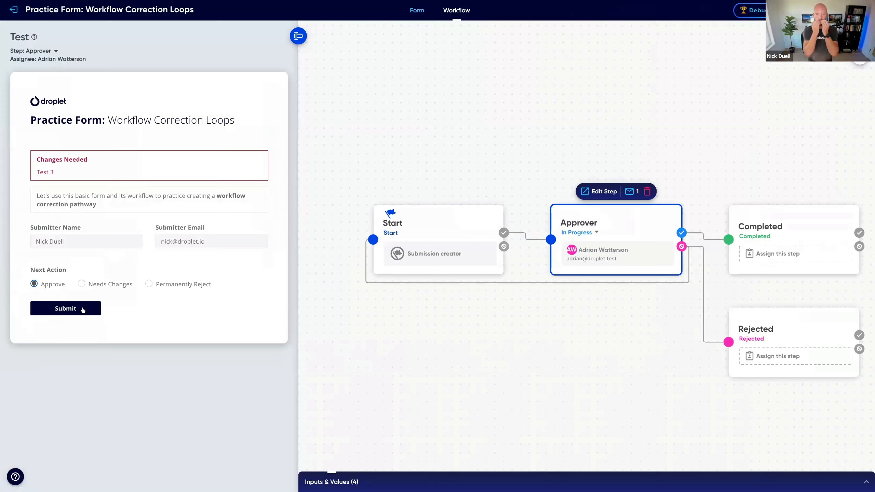
pyautogui.click(81, 286)
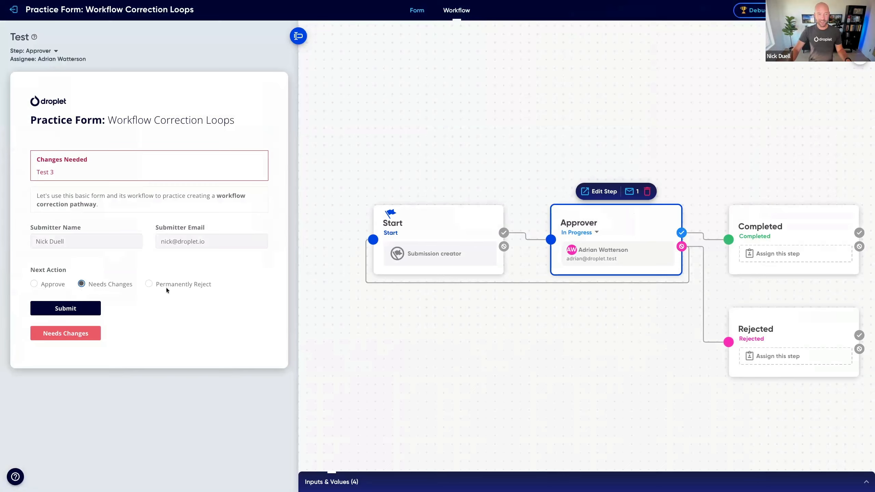
pyautogui.click(148, 284)
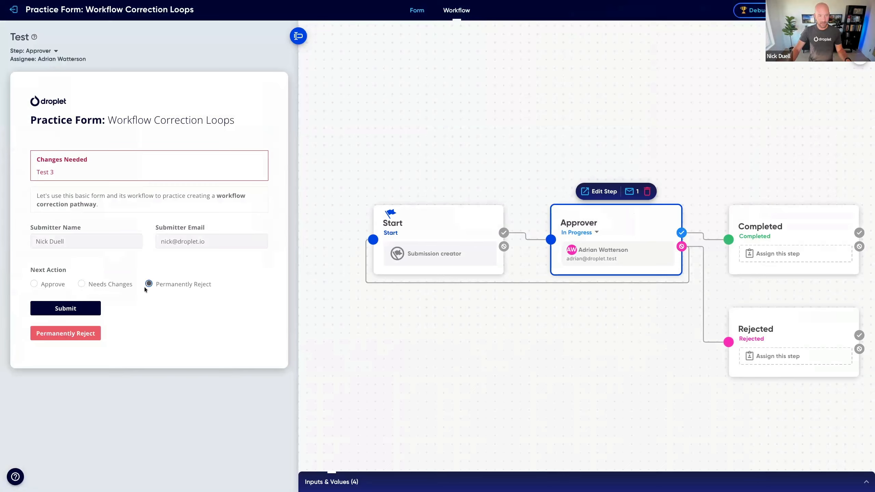
pyautogui.click(100, 285)
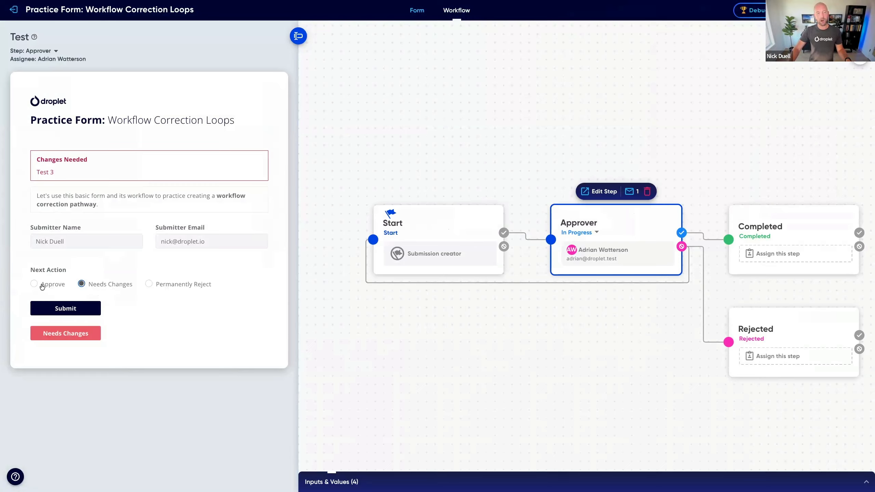
pyautogui.click(54, 285)
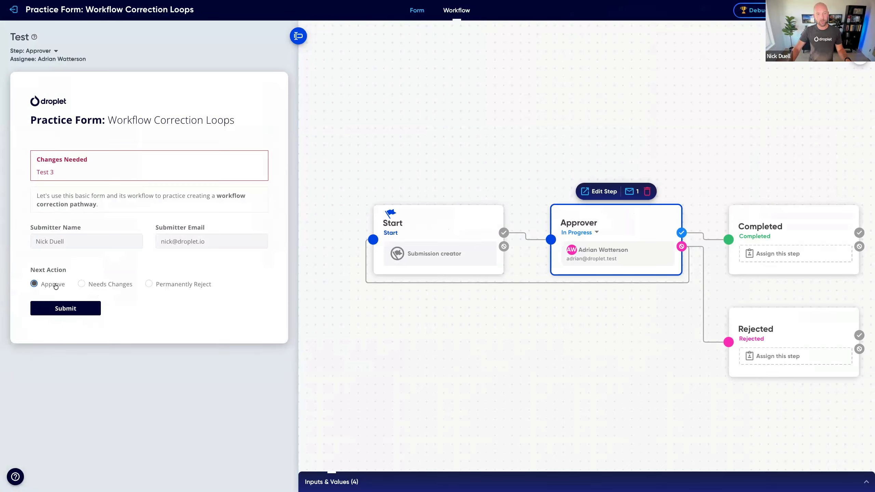
pyautogui.click(465, 228)
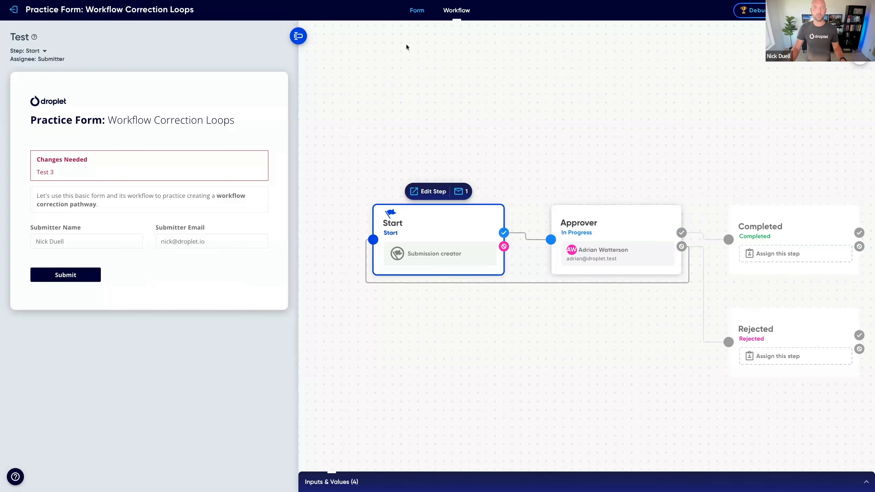
# Step: Start a show rule for the form's Submit action buttons and open the choice of condition component
pyautogui.click(419, 16)
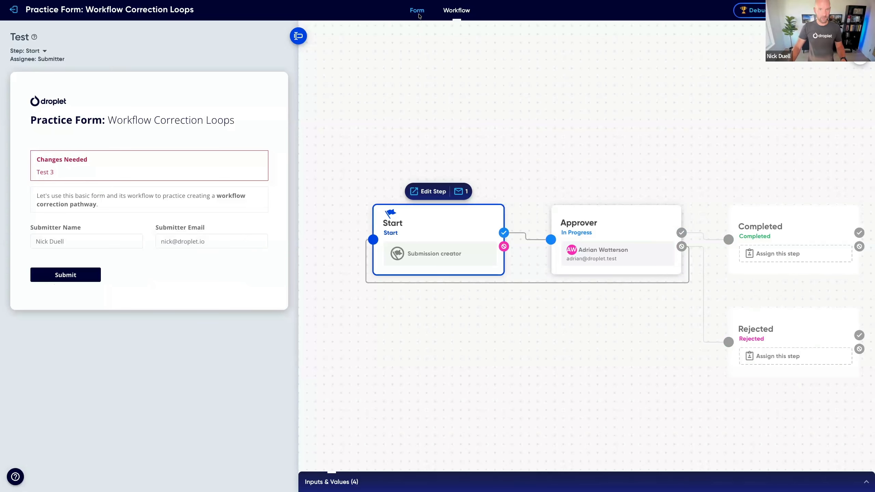
pyautogui.click(401, 257)
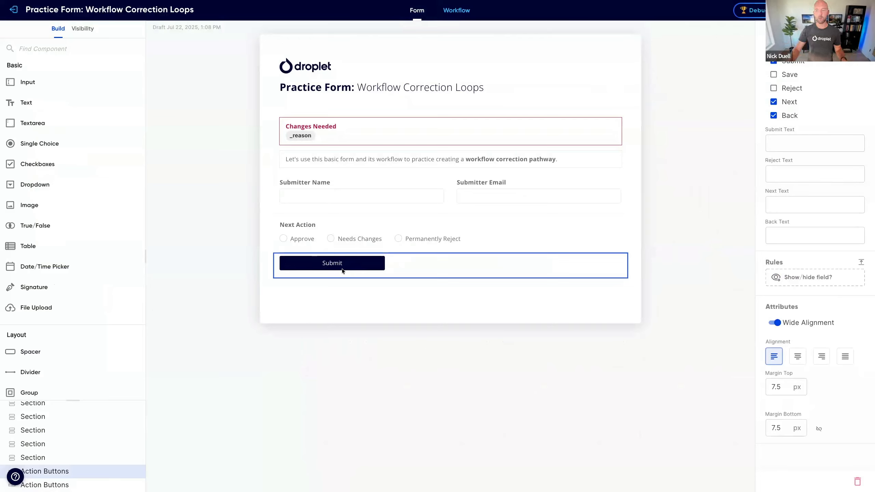
pyautogui.click(796, 278)
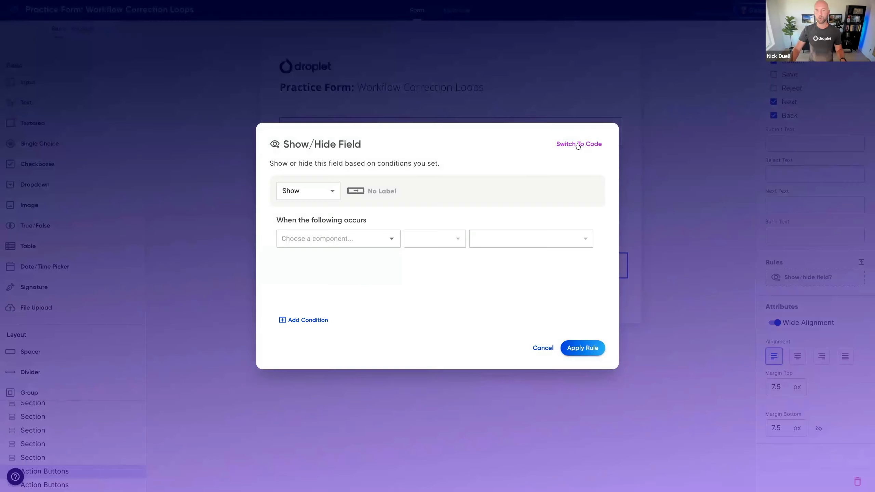
pyautogui.click(298, 244)
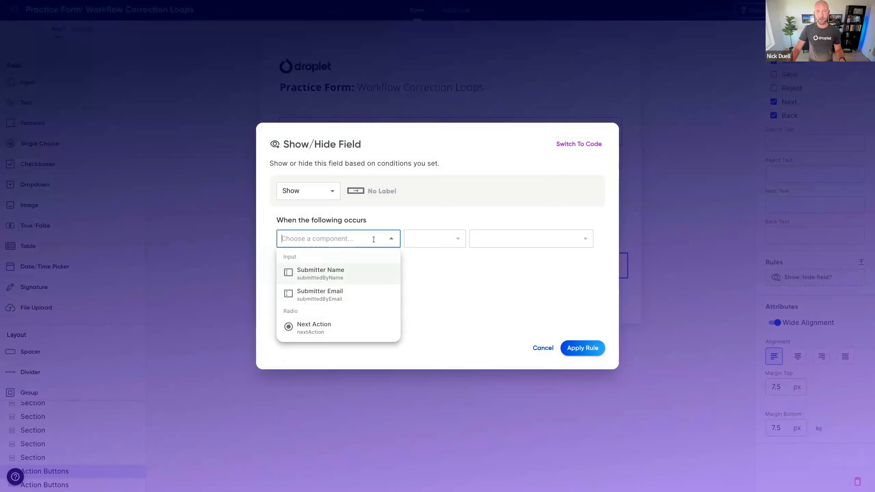
pyautogui.click(349, 238)
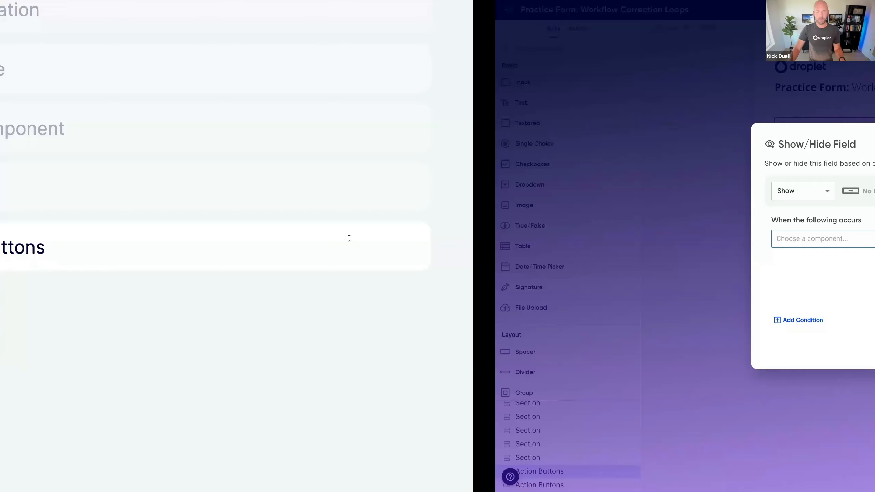
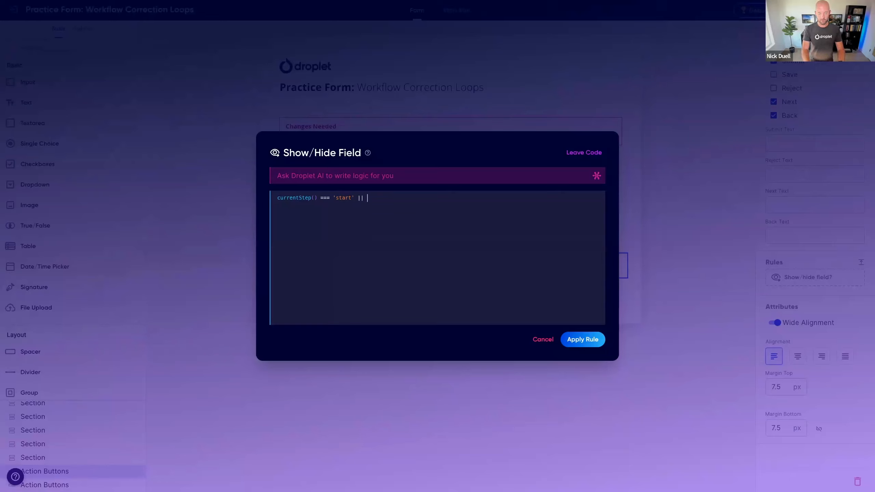
# Step: Complete the Submit buttons' show rule as currentStep() === 'start' || nextAction === 'Approve' and apply it
pyautogui.write('nex')
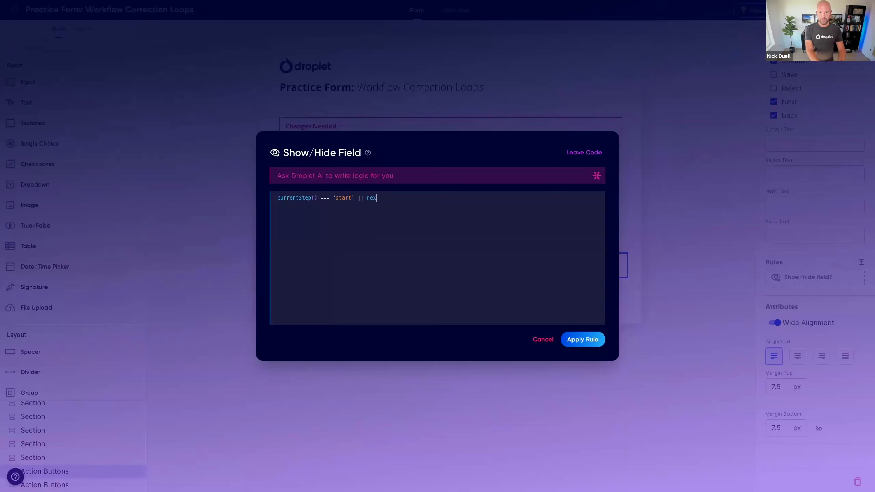
pyautogui.write("tAction === 'Approve")
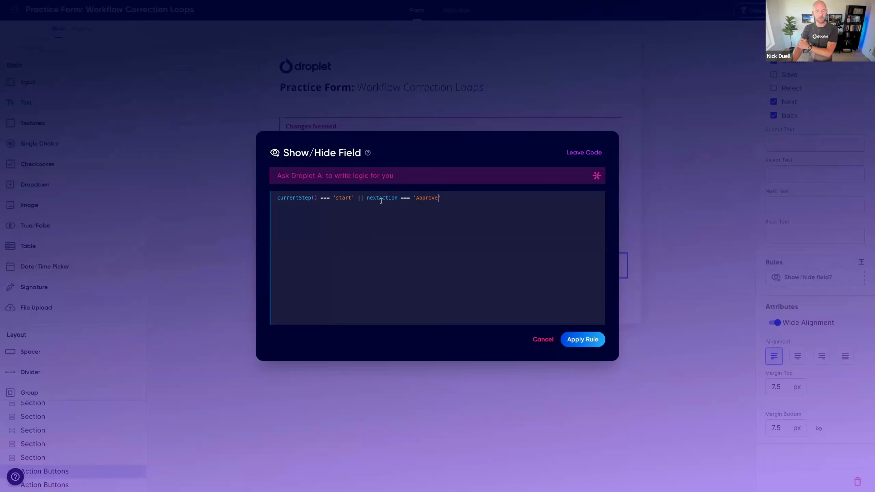
pyautogui.click(436, 202)
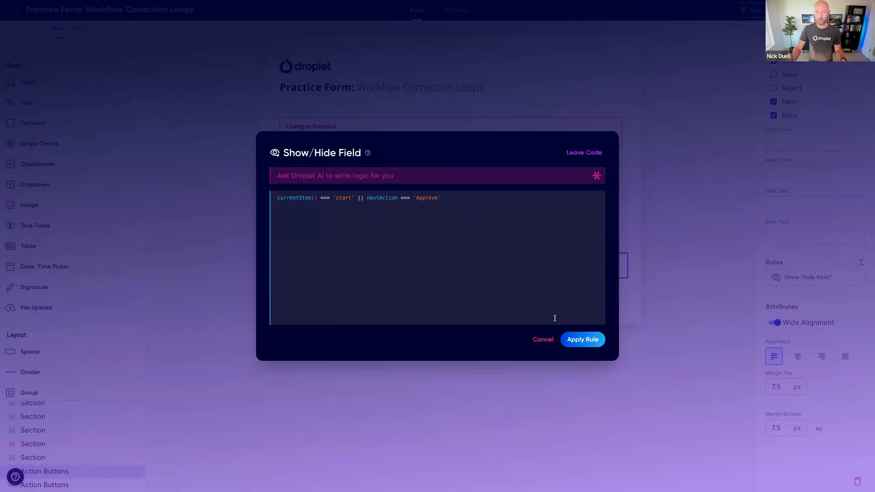
pyautogui.click(583, 340)
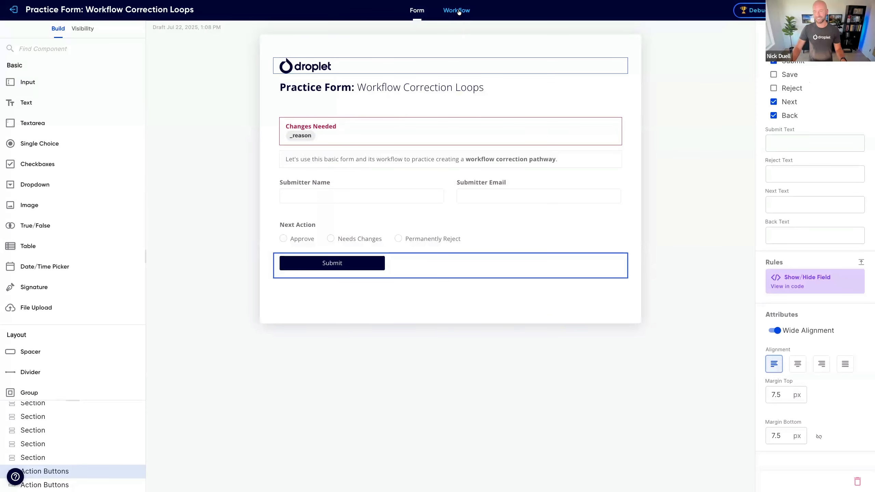
# Step: Submit the test form from the workflow's Start step
pyautogui.click(456, 10)
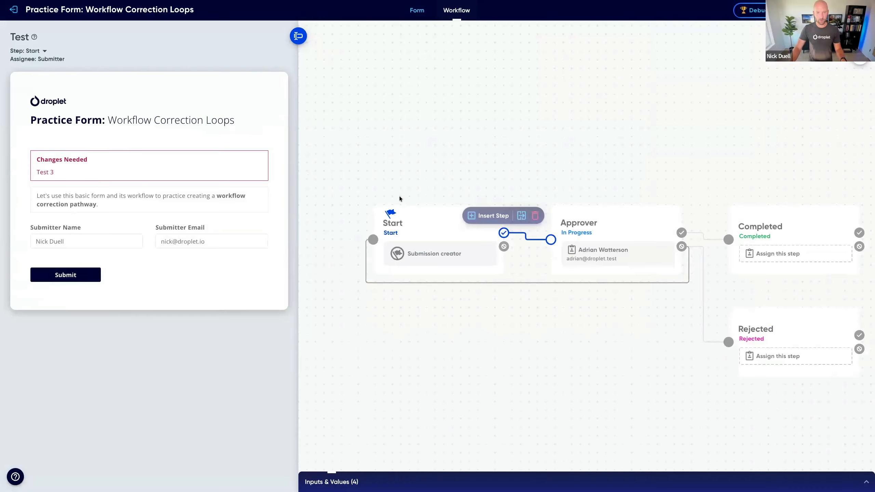
pyautogui.click(420, 226)
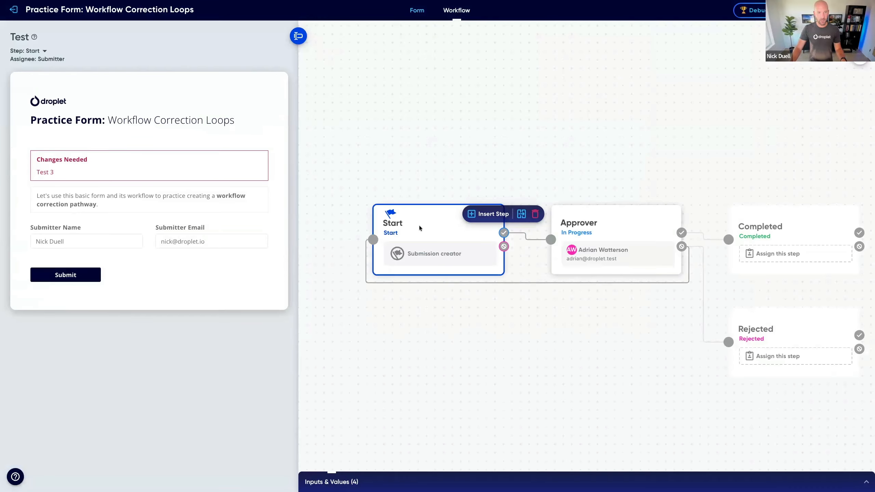
pyautogui.click(65, 275)
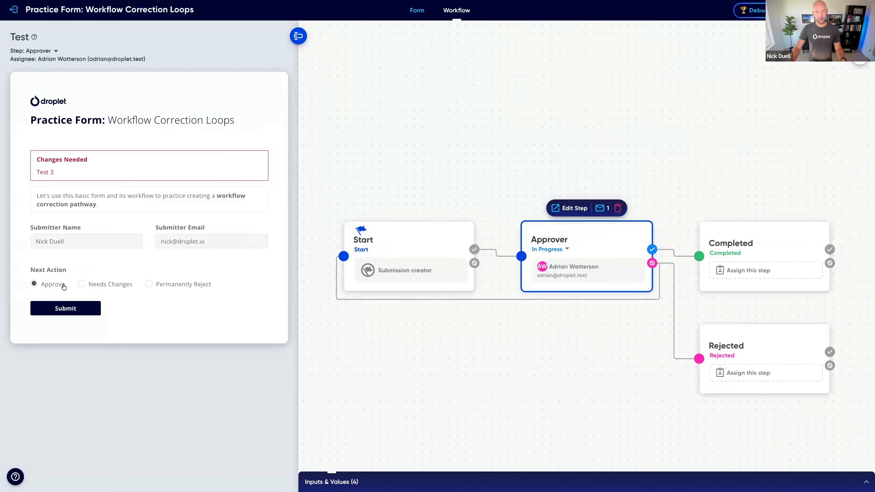
# Step: Test the action buttons on the Approver step with each Next Action option, then submit the form with Approve
pyautogui.click(98, 284)
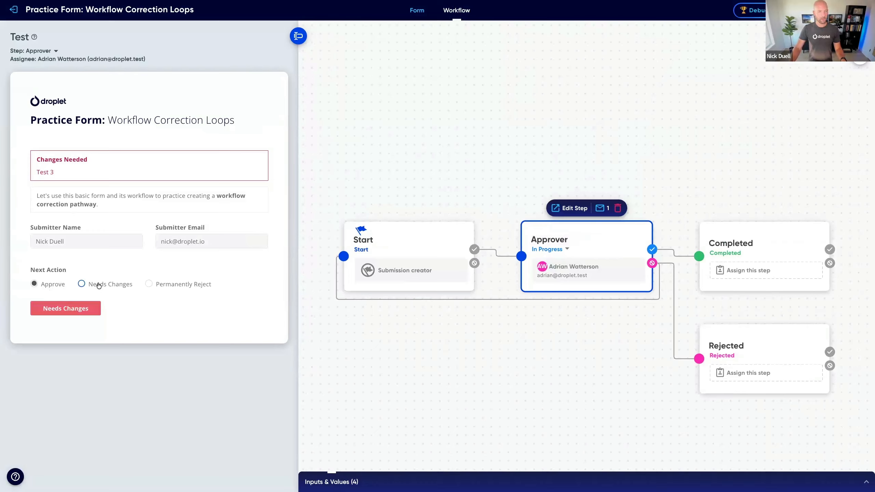
pyautogui.click(171, 285)
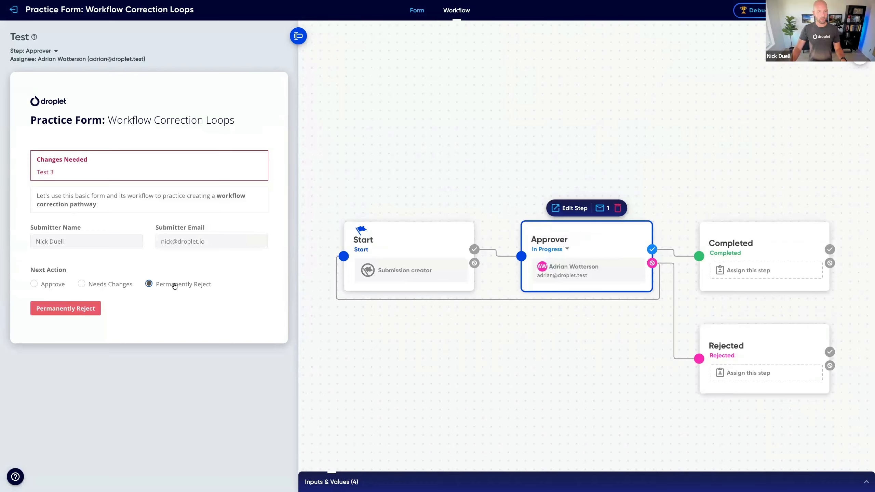
pyautogui.click(48, 286)
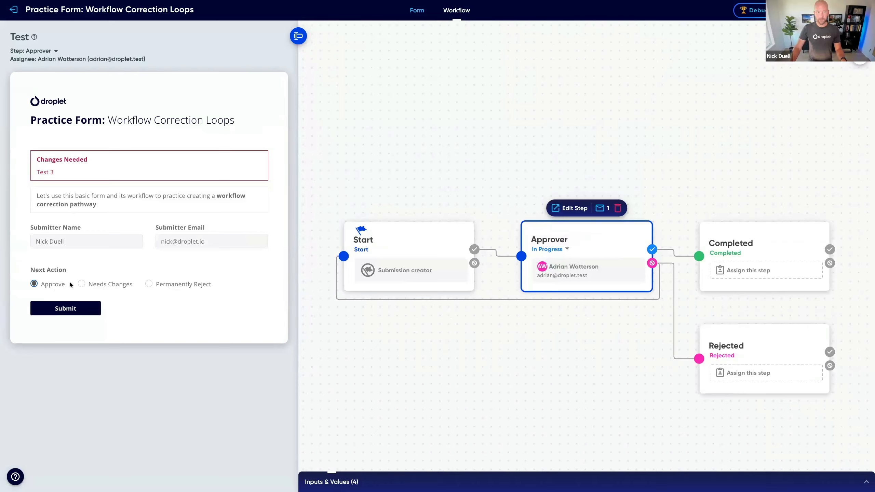
pyautogui.click(116, 287)
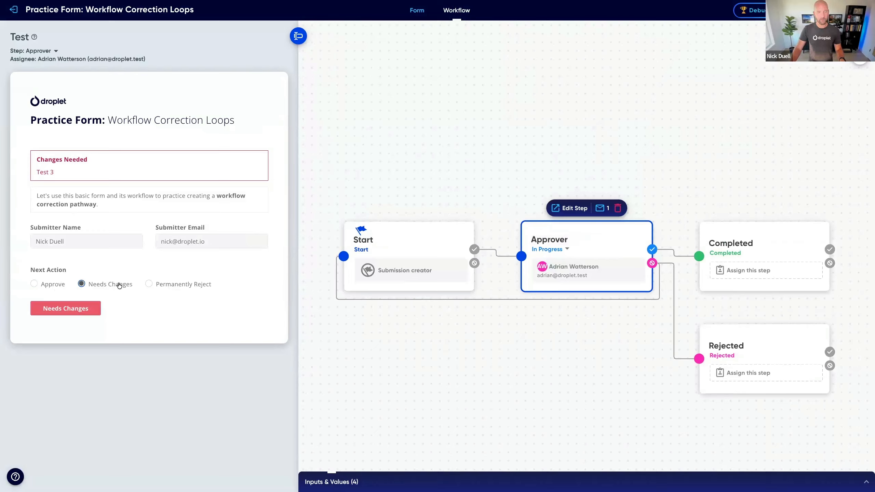
pyautogui.click(44, 286)
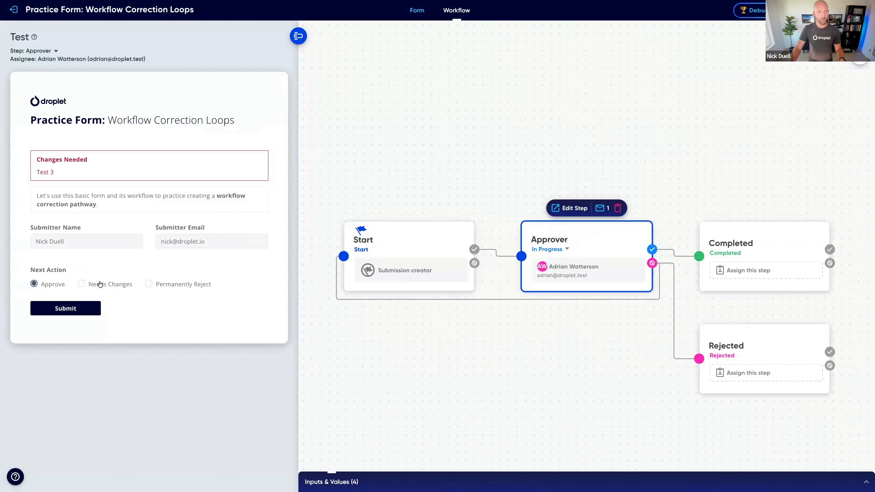
pyautogui.click(65, 308)
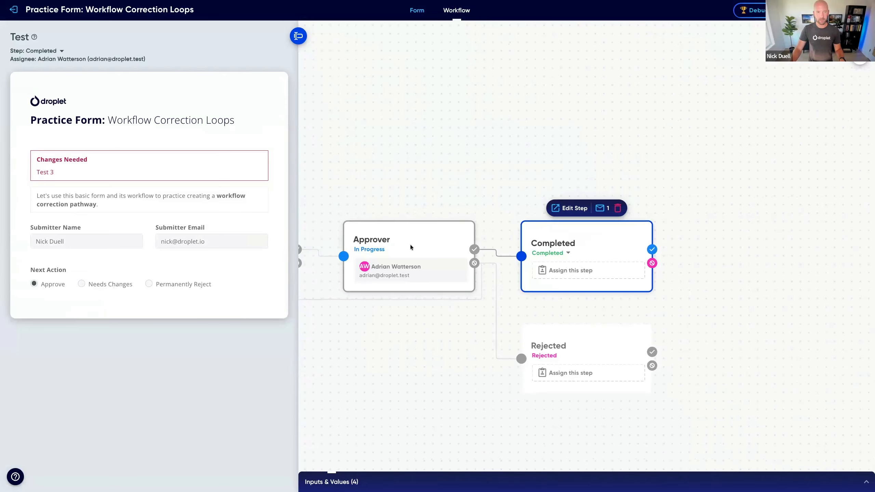
# Step: Return to the Approver step and send the form back as Needs Changes with the reason "Test 4"
pyautogui.click(410, 245)
pyautogui.click(113, 286)
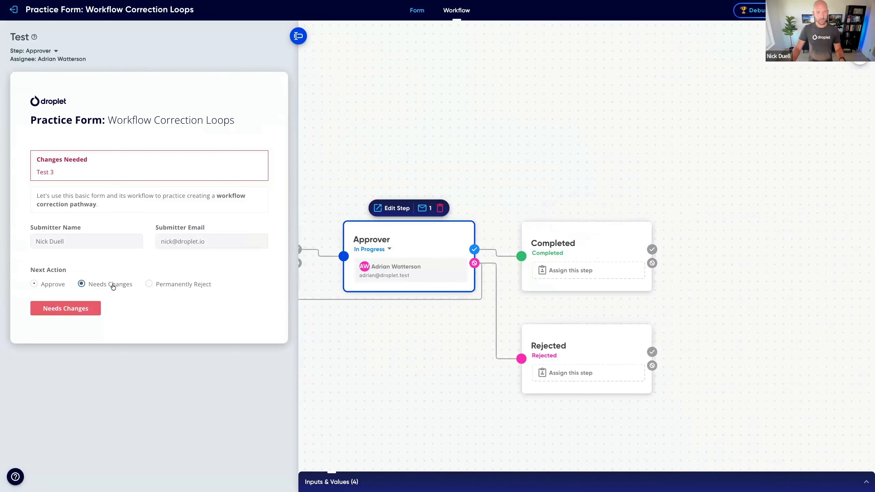
pyautogui.click(79, 308)
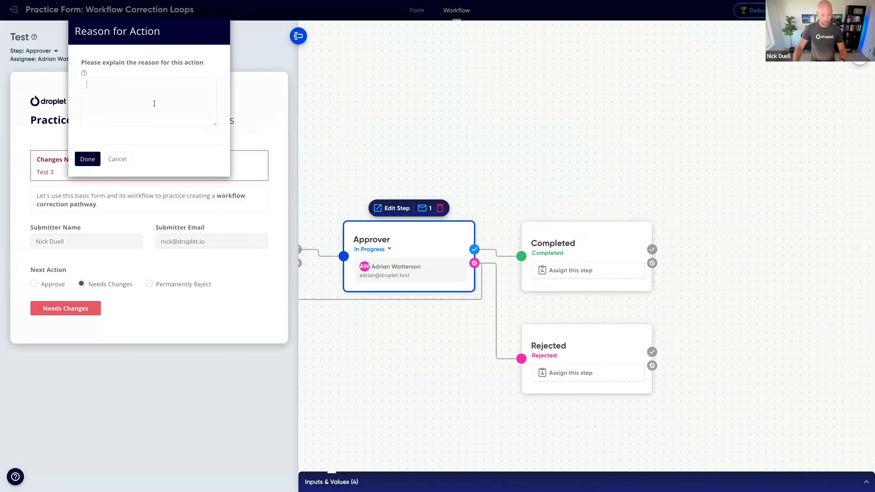
pyautogui.write('Test 4')
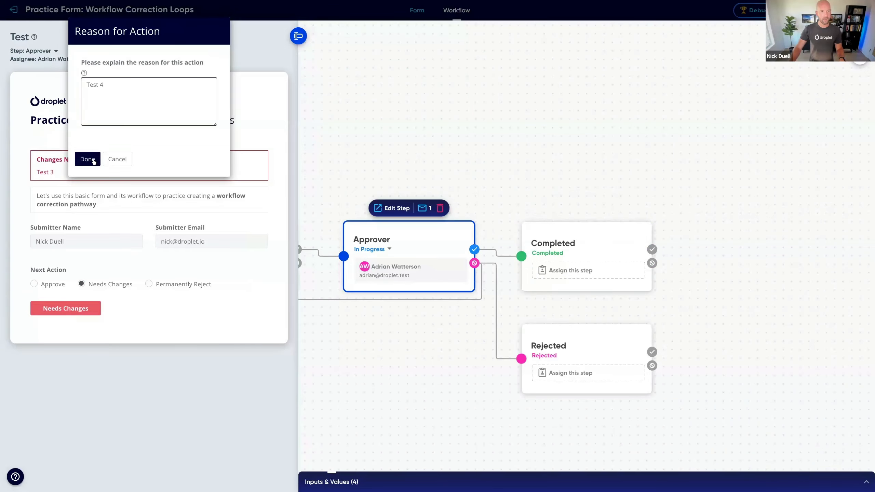
pyautogui.click(88, 159)
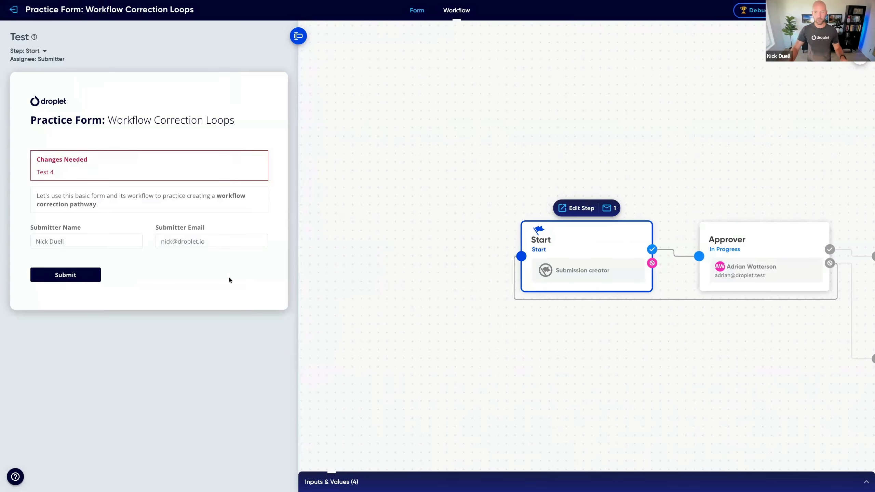
# Step: Reject the form from the Approver step as Permanently Reject with the reason "Test 5"
pyautogui.click(775, 238)
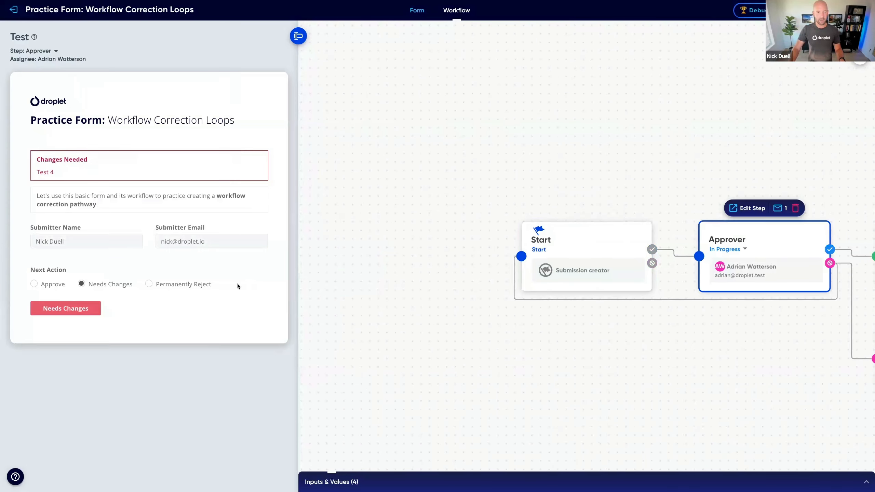
pyautogui.click(191, 288)
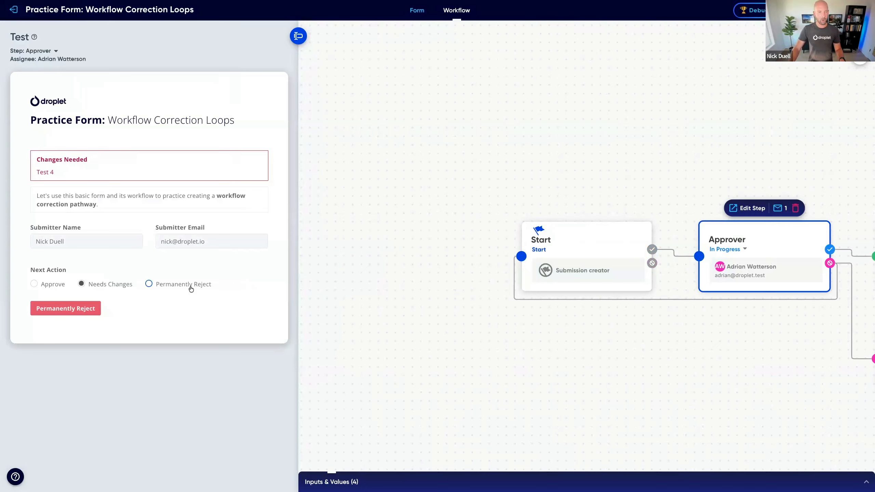
pyautogui.click(66, 310)
pyautogui.click(111, 113)
pyautogui.write('Test 5')
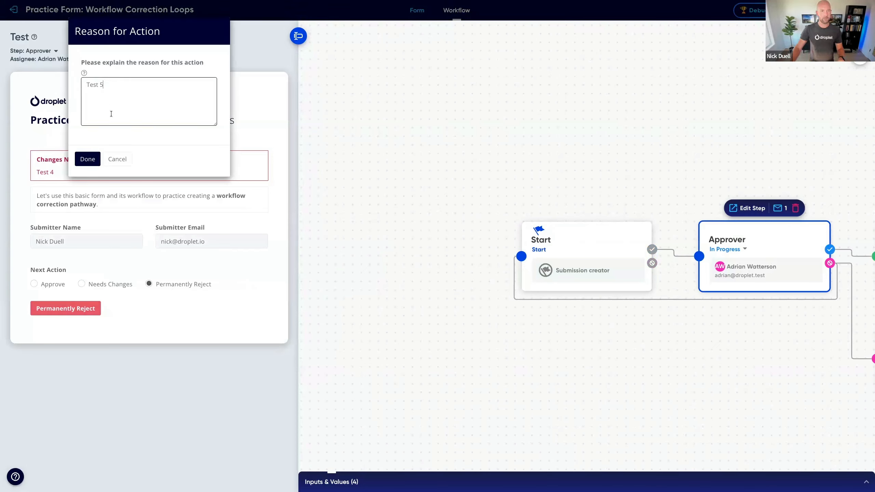
pyautogui.click(88, 160)
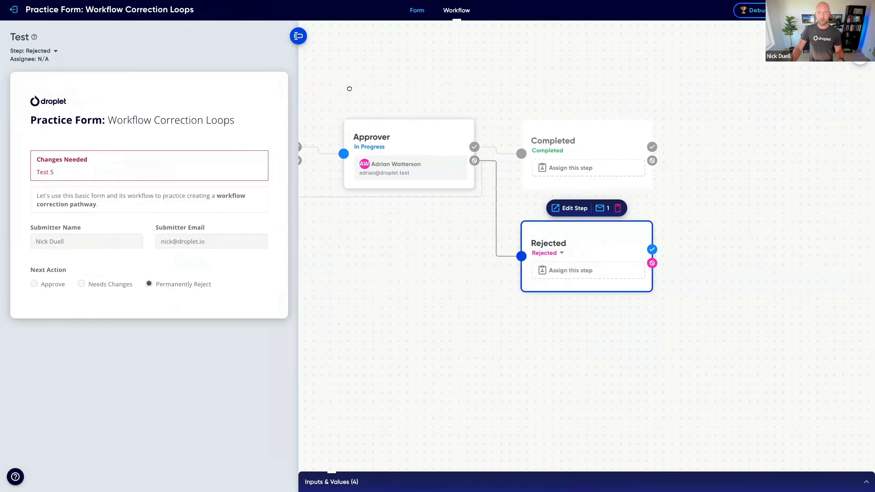
# Step: Recheck the Approver step's action buttons by switching between all Next Action options, ending on Approve
pyautogui.moveTo(350, 88); pyautogui.dragTo(502, 146)
pyautogui.moveTo(461, 121); pyautogui.dragTo(488, 121)
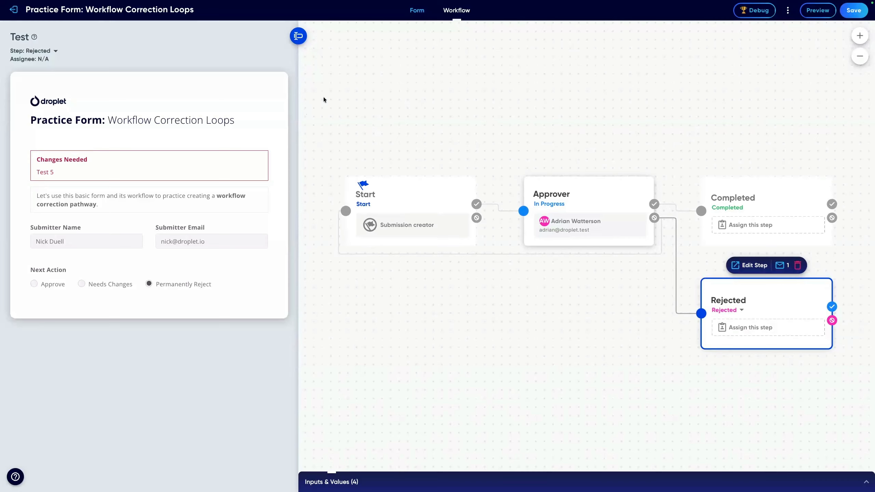
pyautogui.click(584, 194)
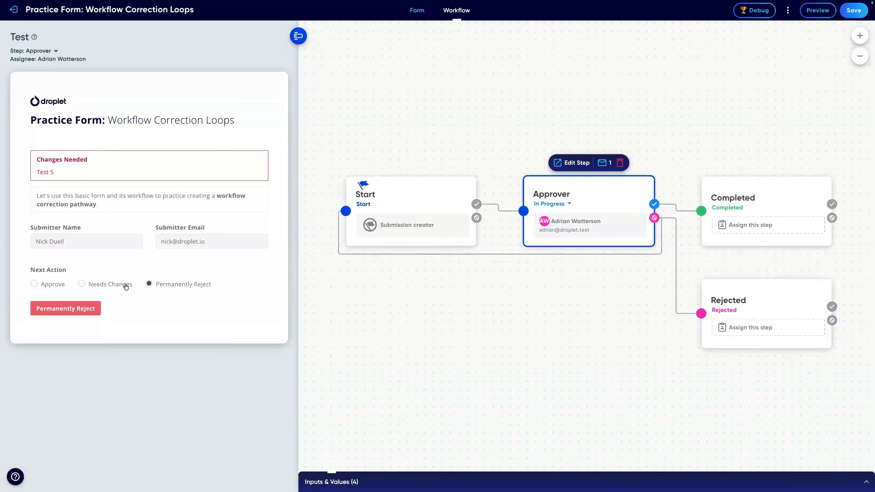
pyautogui.click(59, 287)
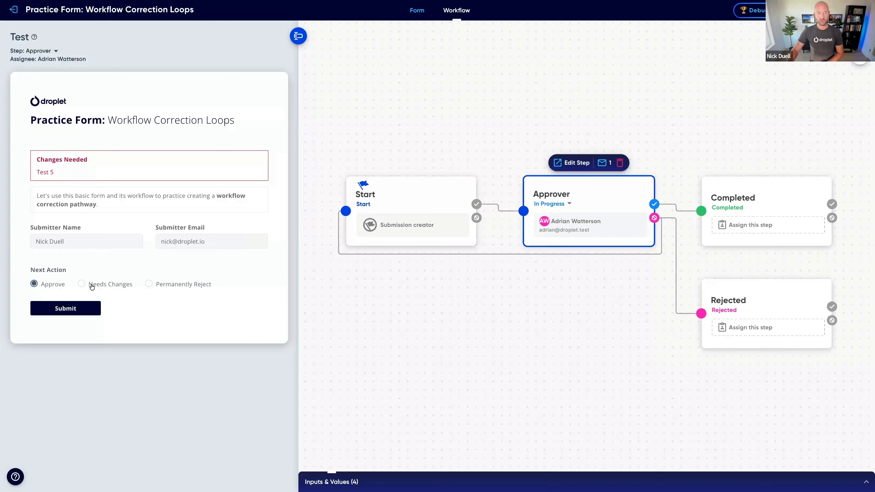
pyautogui.click(36, 283)
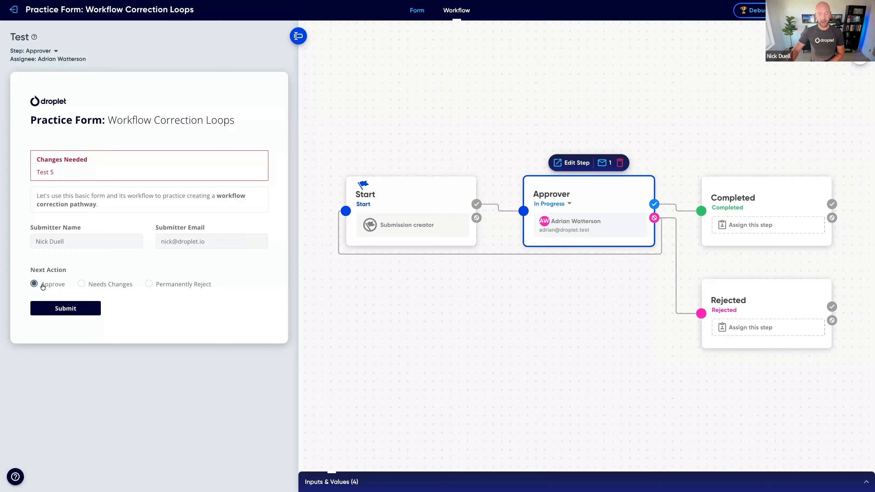
pyautogui.click(91, 283)
pyautogui.click(56, 284)
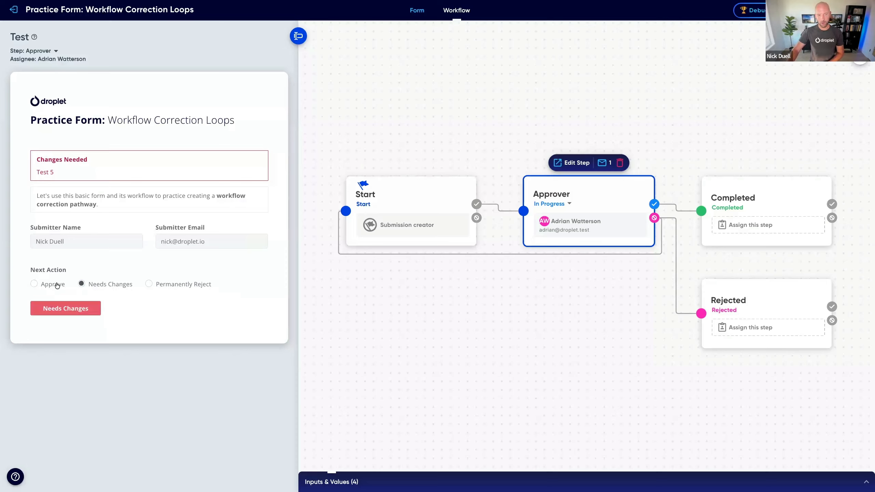
pyautogui.click(112, 286)
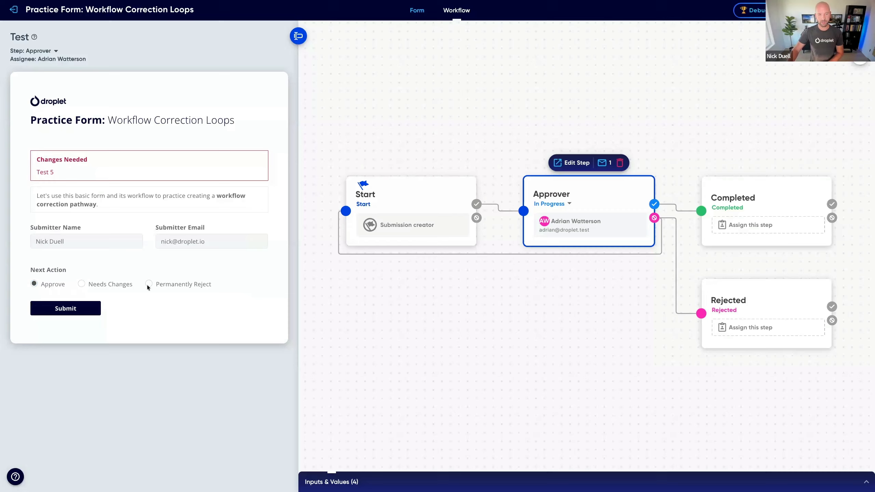
pyautogui.click(169, 288)
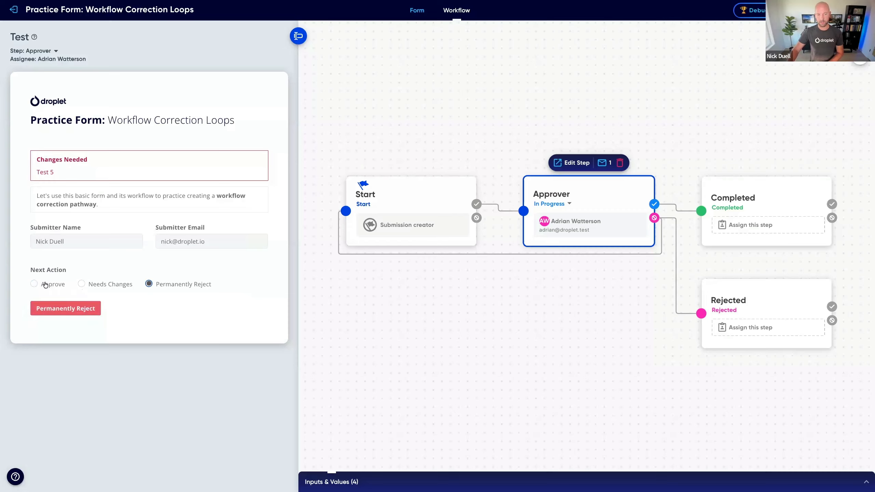
pyautogui.click(51, 285)
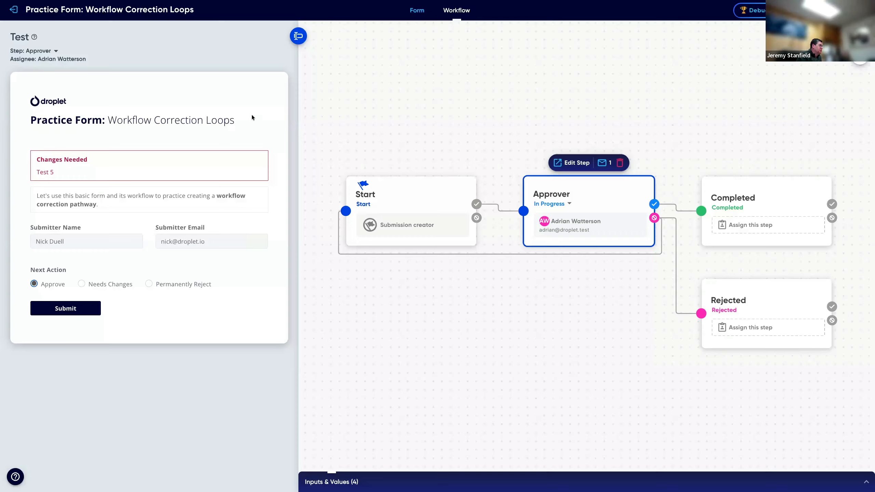
# Step: Compare the Approver step with the form builder and examine the Submit action buttons' Submit Text setting
pyautogui.click(416, 11)
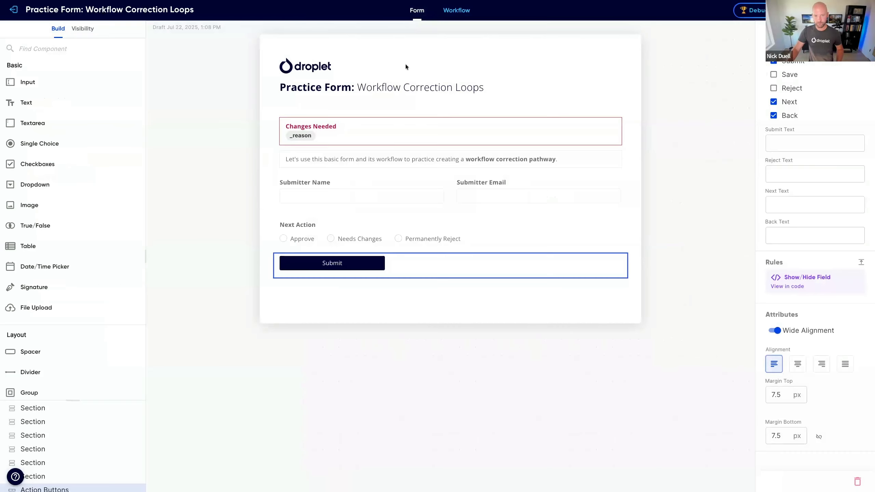
pyautogui.click(457, 10)
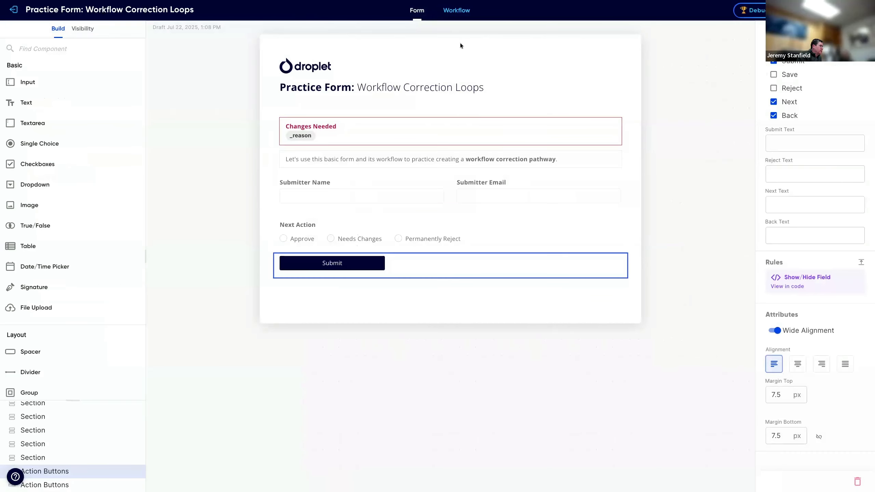
pyautogui.click(618, 224)
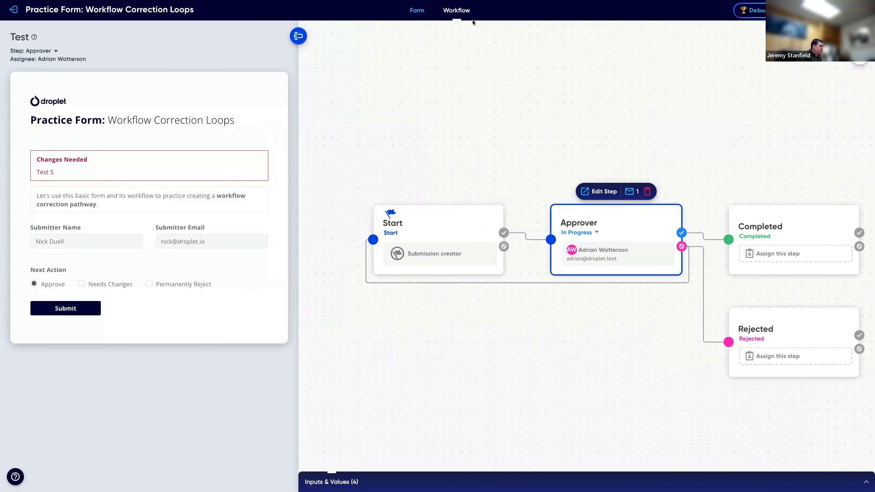
pyautogui.click(417, 10)
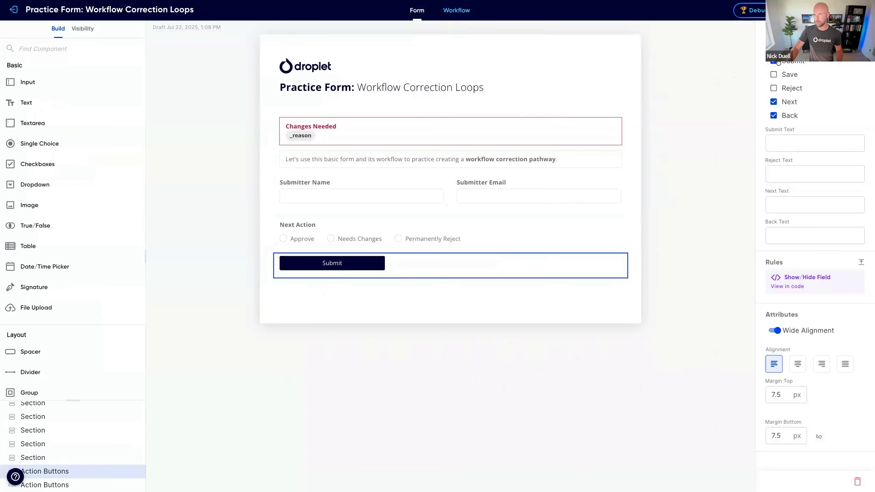
pyautogui.click(779, 143)
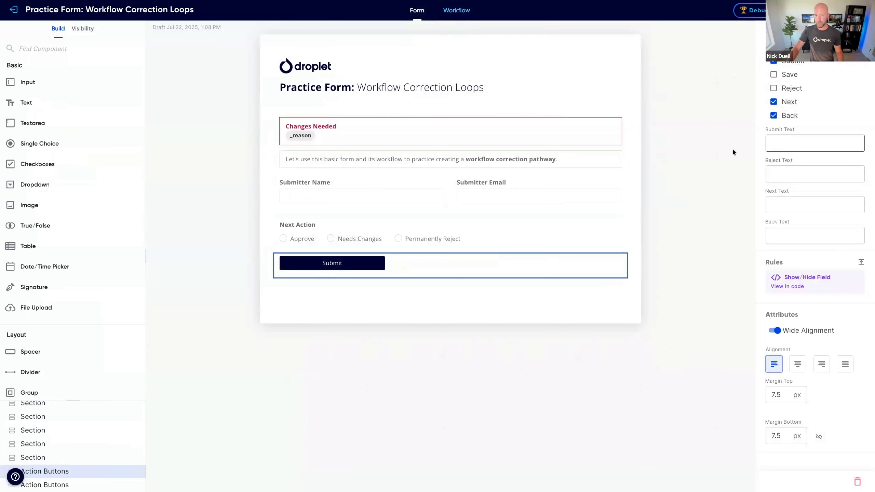
pyautogui.click(325, 265)
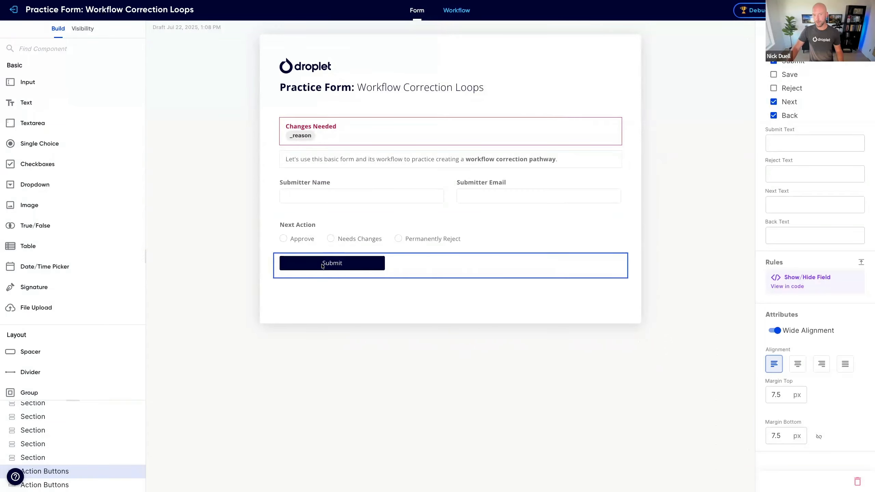
# Step: Compare the button text and visibility rule settings of the Submit and Reject action button components under Next Action
pyautogui.click(788, 147)
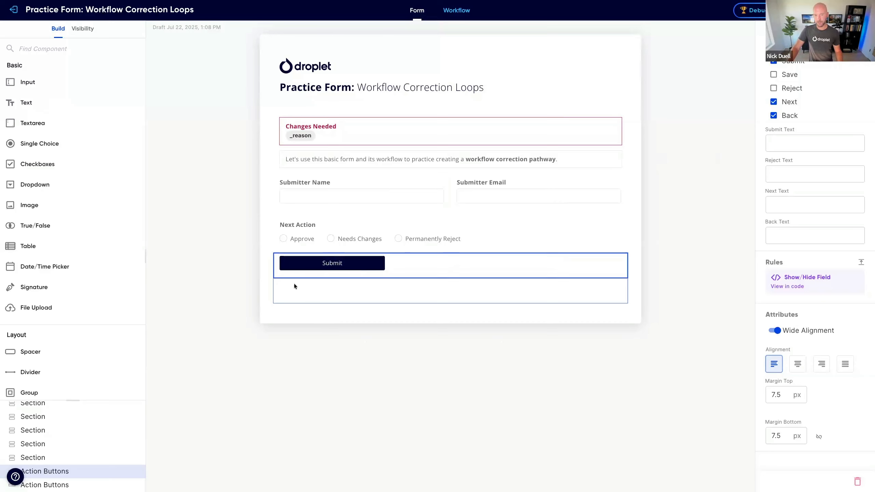
pyautogui.click(346, 294)
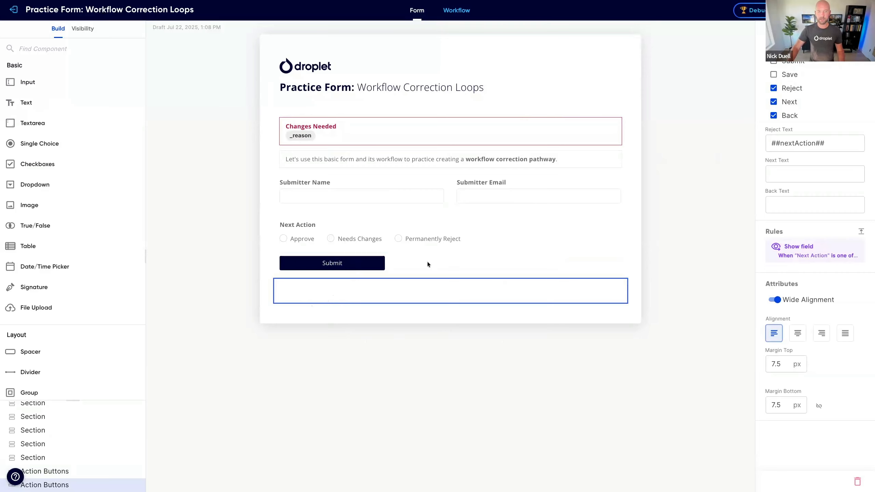
pyautogui.click(392, 264)
pyautogui.click(391, 293)
pyautogui.click(395, 269)
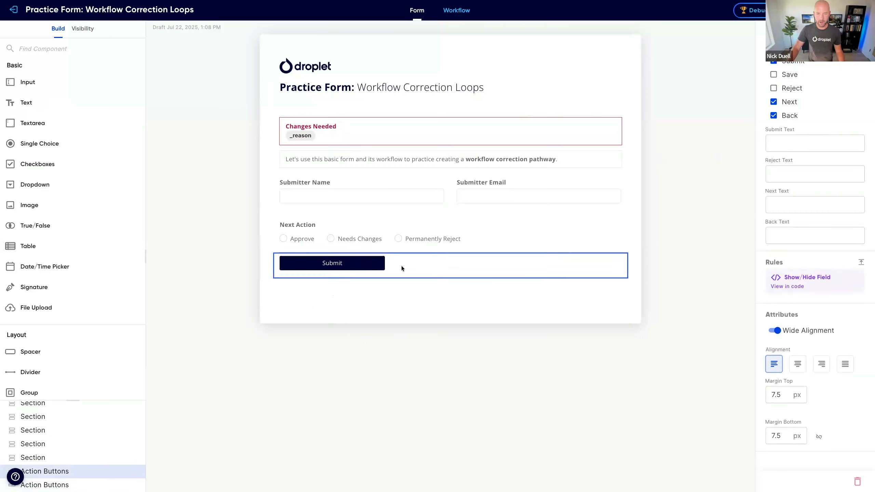
pyautogui.click(379, 290)
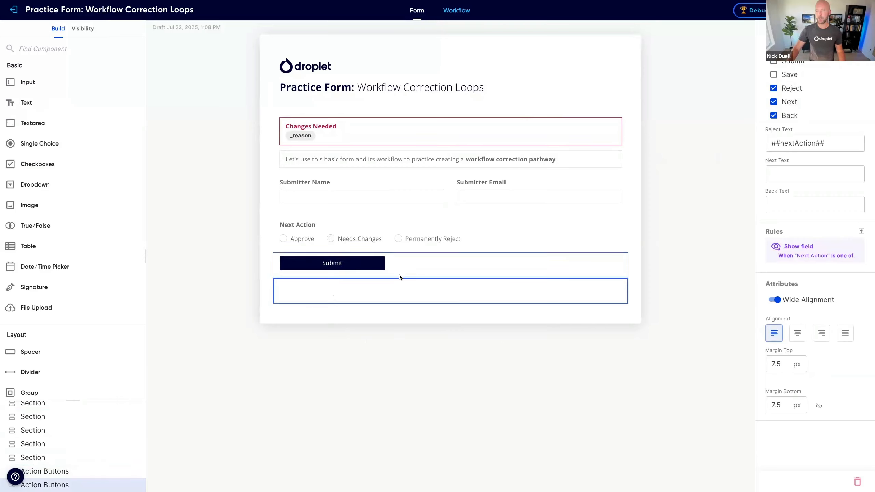
# Step: In the workflow, move the Completed step farther from Approver and insert a new step on the connection between them
pyautogui.click(456, 10)
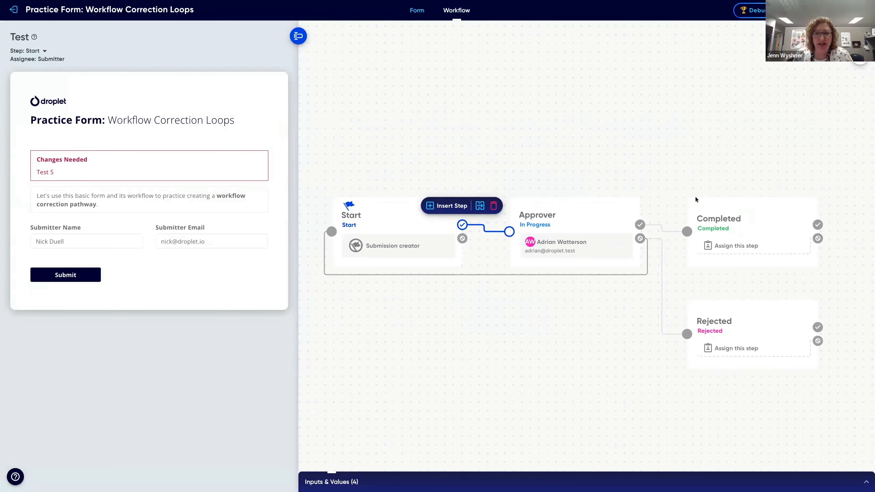
pyautogui.click(762, 216)
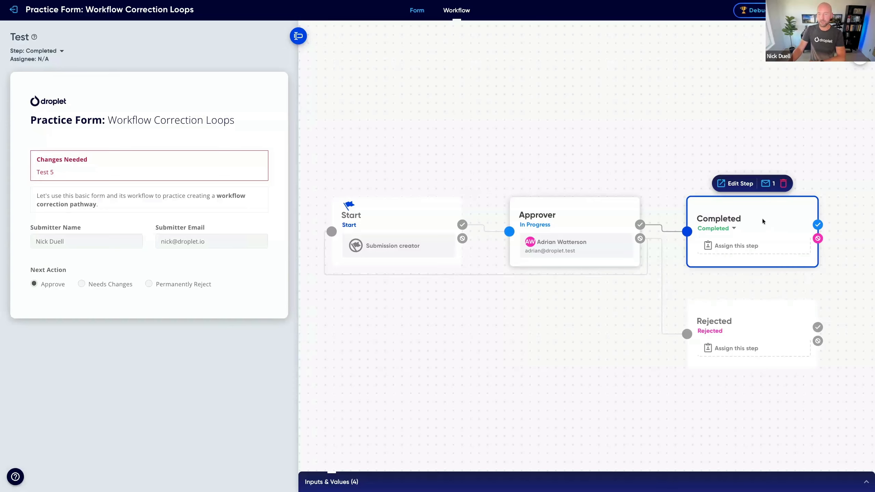
pyautogui.moveTo(763, 222); pyautogui.dragTo(822, 204)
pyautogui.click(631, 227)
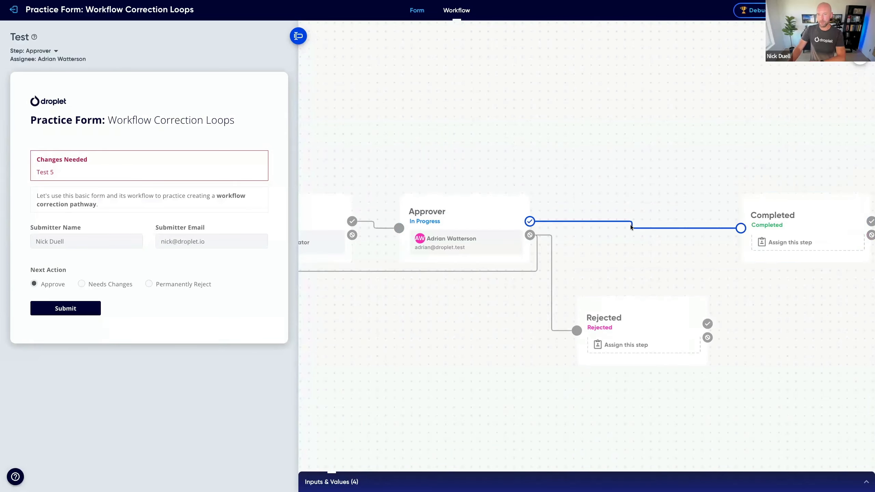
pyautogui.click(532, 204)
# Step: Rename the new workflow step as Big Spender
pyautogui.click(581, 211)
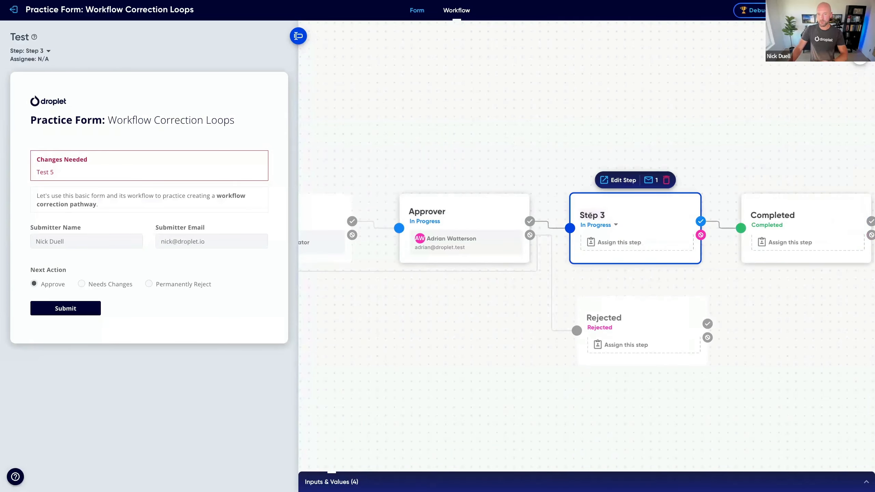
pyautogui.hotkey('ctrl', 'a')
pyautogui.write('Big SPende')
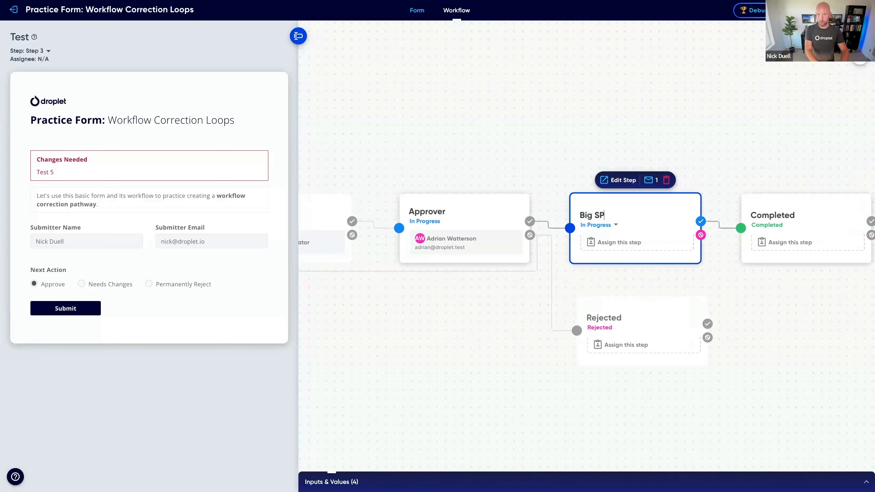
pyautogui.press('BackSpace')
pyautogui.press('BackSpace')
pyautogui.press('BackSpace')
pyautogui.press('BackSpace')
pyautogui.press('BackSpace')
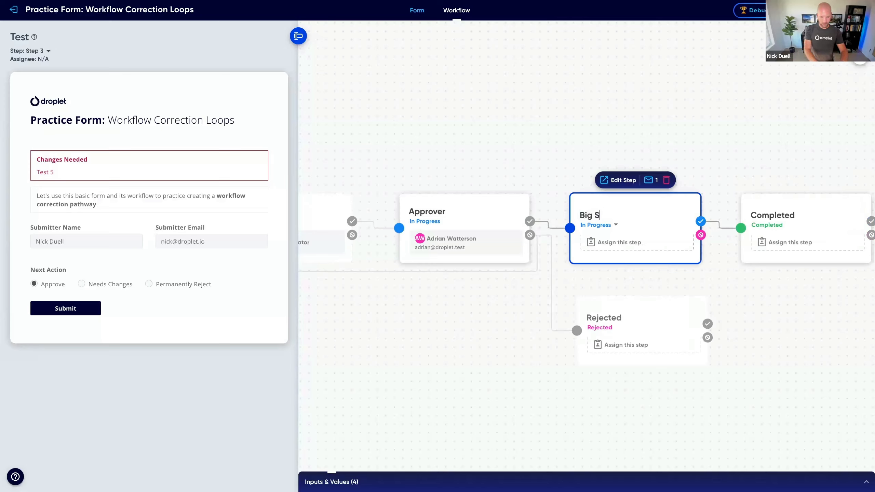
pyautogui.write('pender')
pyautogui.press('Return')
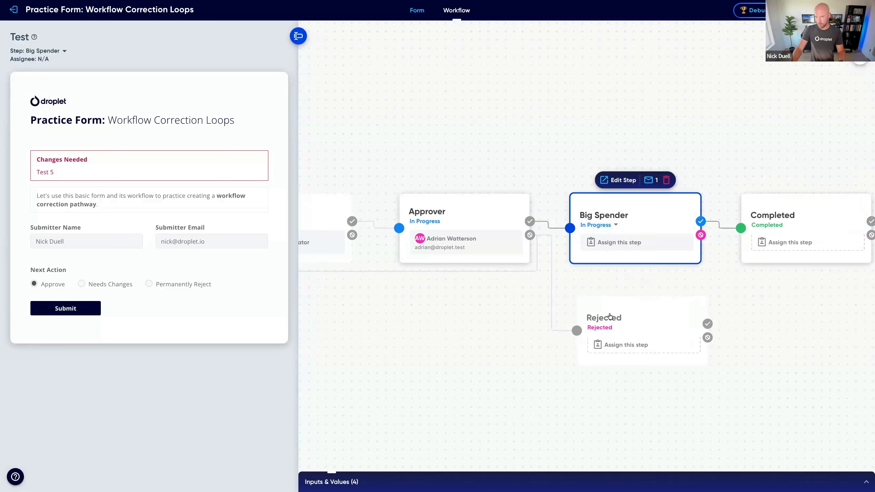
# Step: Assign the Big Spender step to a different test user than the Approver step's assignee
pyautogui.click(604, 244)
pyautogui.click(629, 409)
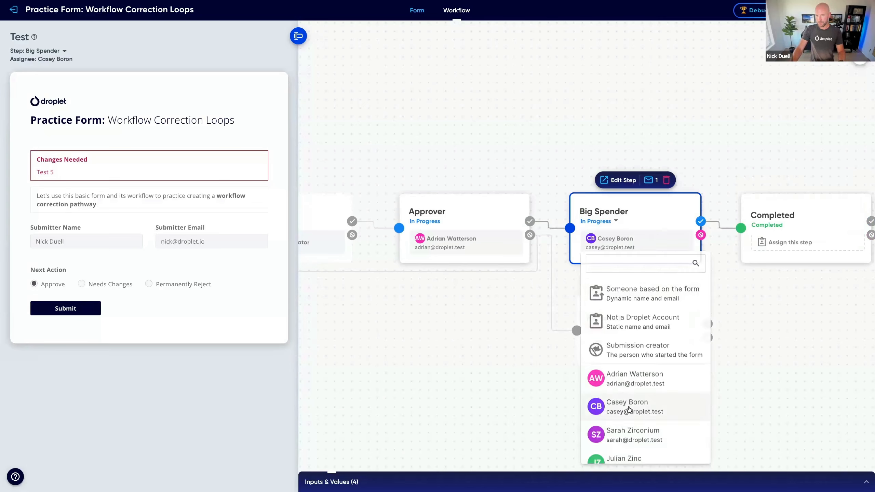
pyautogui.click(565, 133)
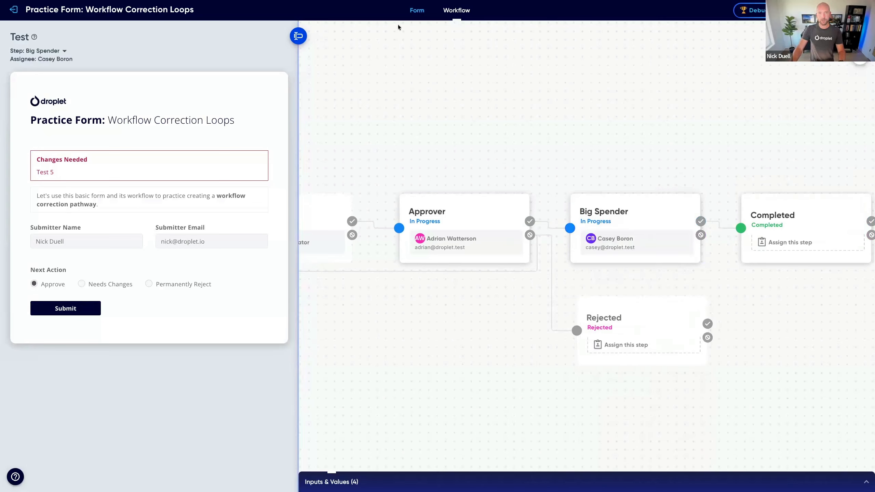
# Step: Add an Input field to the form between Submitter Name and Next Action, keeping type Text and setting its mask to Dollars
pyautogui.click(415, 9)
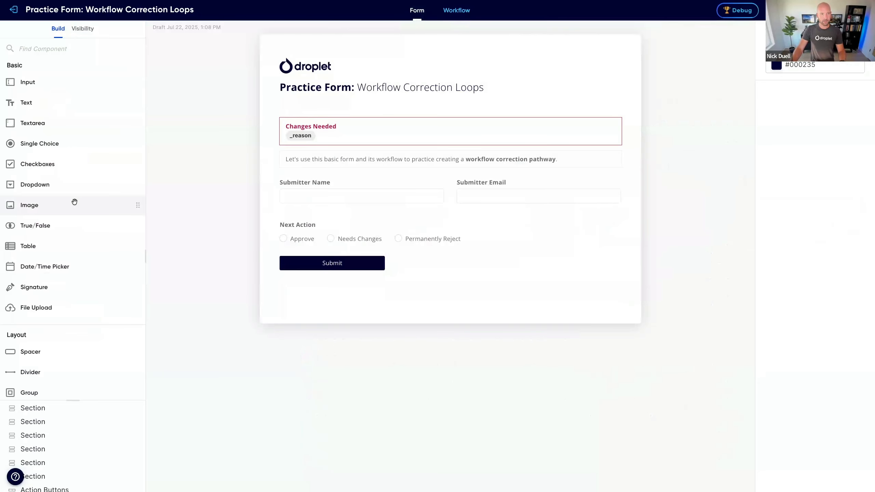
pyautogui.moveTo(201, 161); pyautogui.dragTo(288, 212)
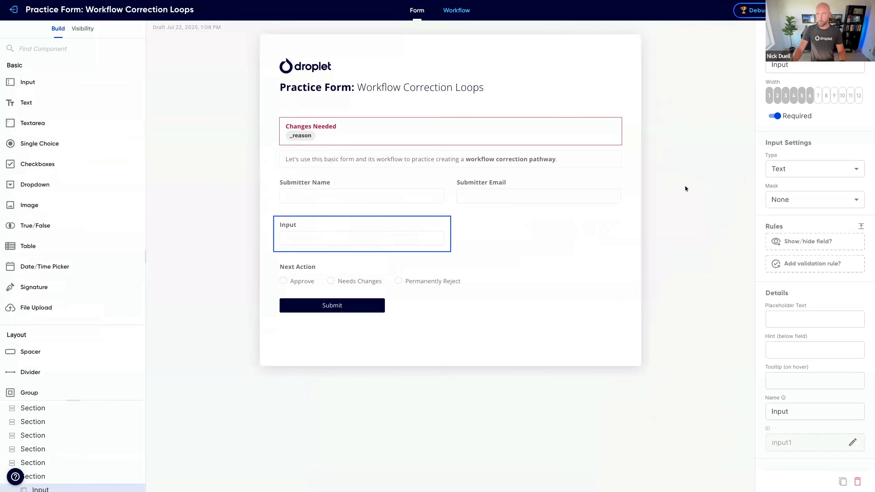
pyautogui.click(784, 170)
pyautogui.click(784, 189)
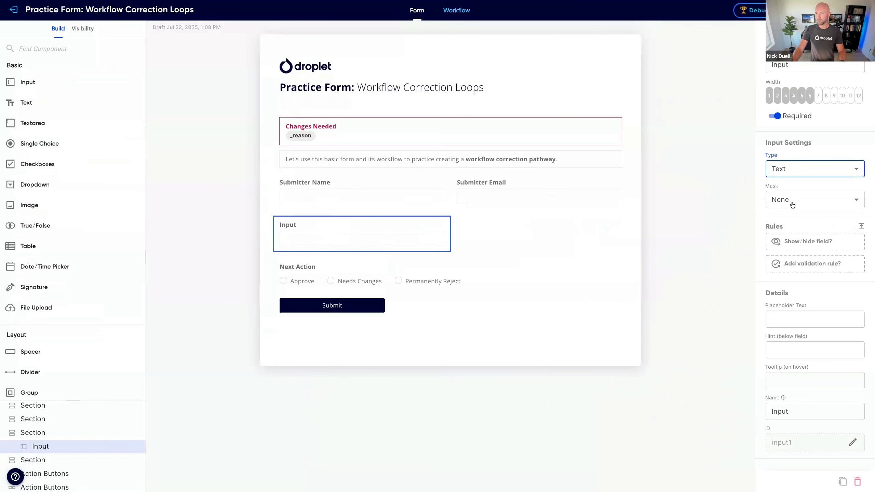
pyautogui.click(791, 199)
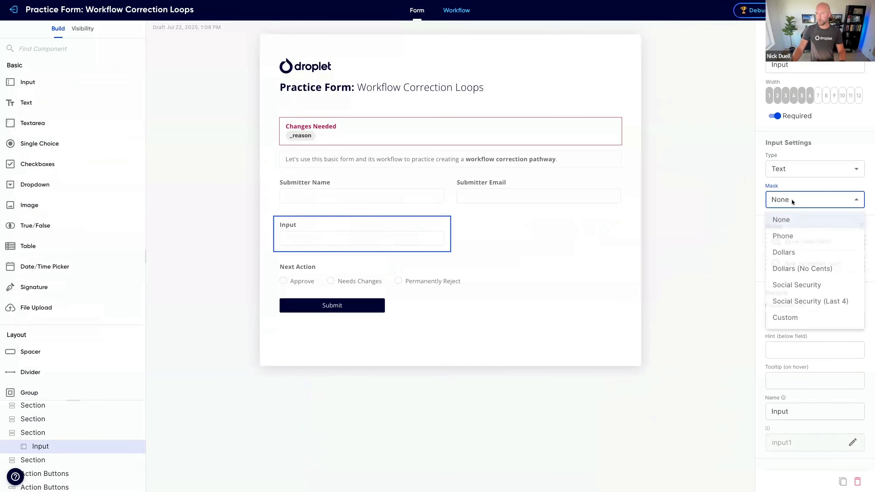
pyautogui.click(794, 254)
pyautogui.scroll(-2, 840, 384)
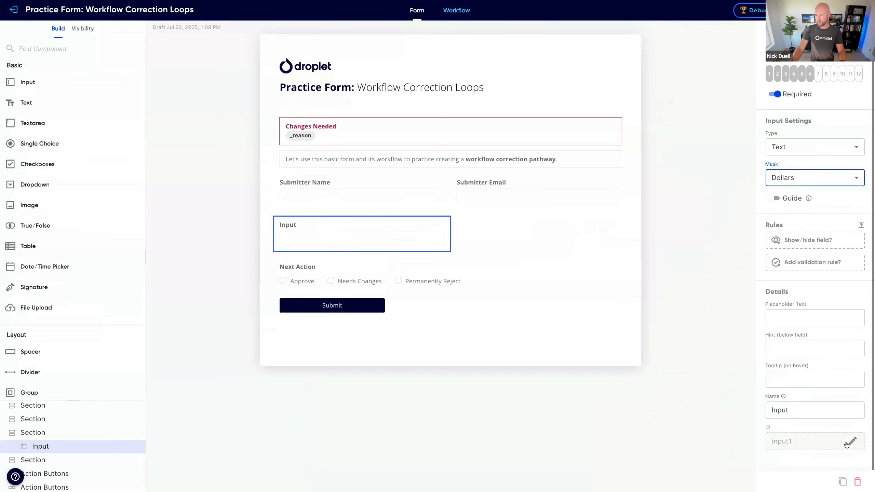
# Step: Set the new input field's ID to amount and its label to Amount
pyautogui.click(852, 441)
pyautogui.hotkey('ctrl', 'a')
pyautogui.write('do')
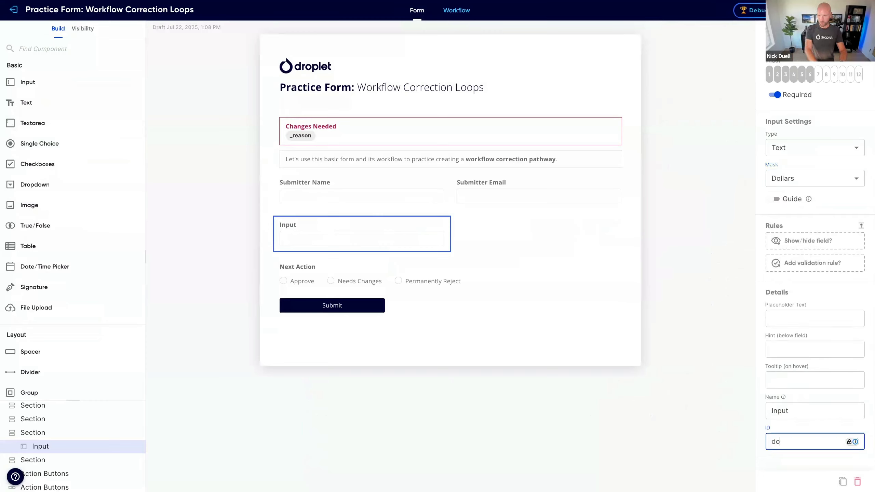
pyautogui.write('llars')
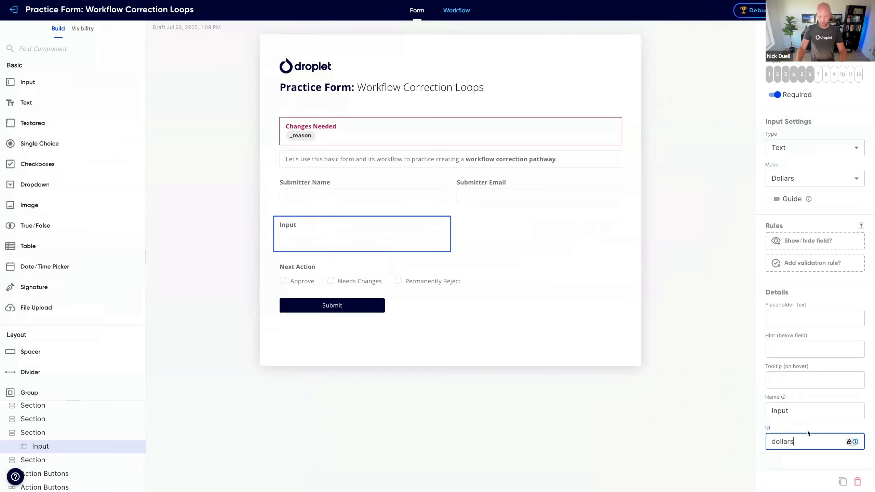
pyautogui.hotkey('ctrl', 'a')
pyautogui.write('amount')
pyautogui.press('Return')
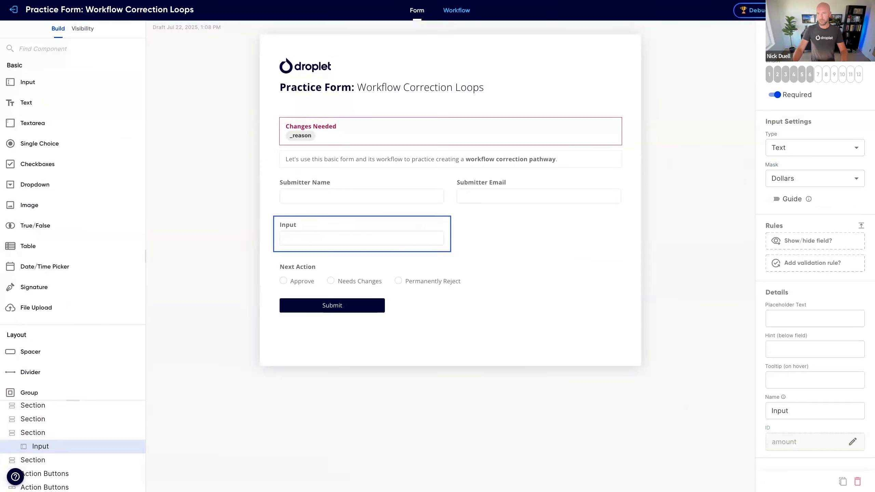
pyautogui.write('Amount')
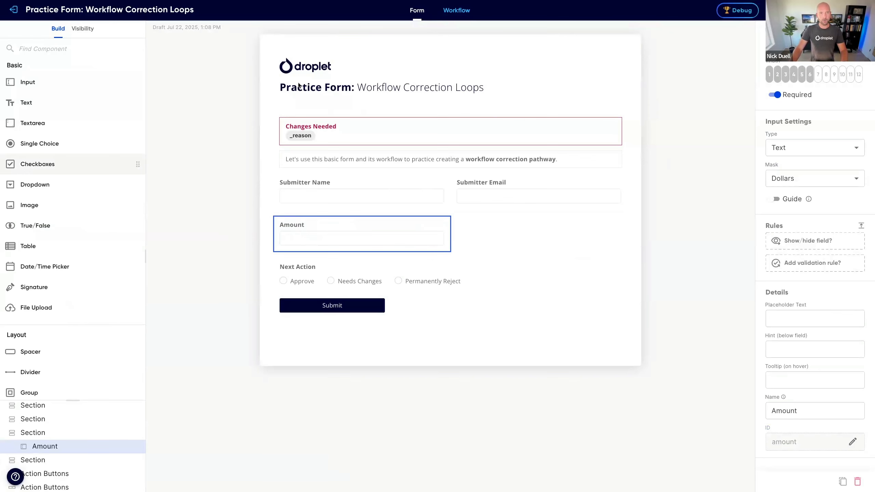
# Step: Return to the workflow, edit the Big Spender step and start a rule for using this step
pyautogui.click(456, 10)
pyautogui.click(782, 270)
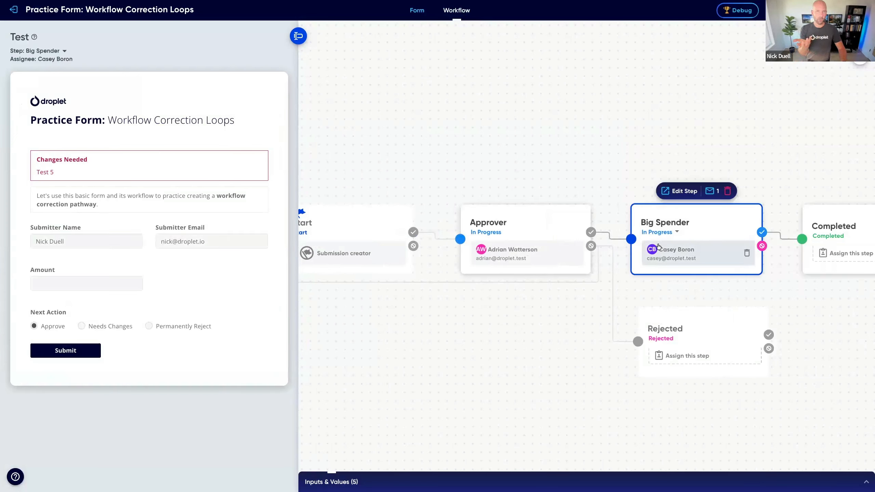
pyautogui.click(682, 192)
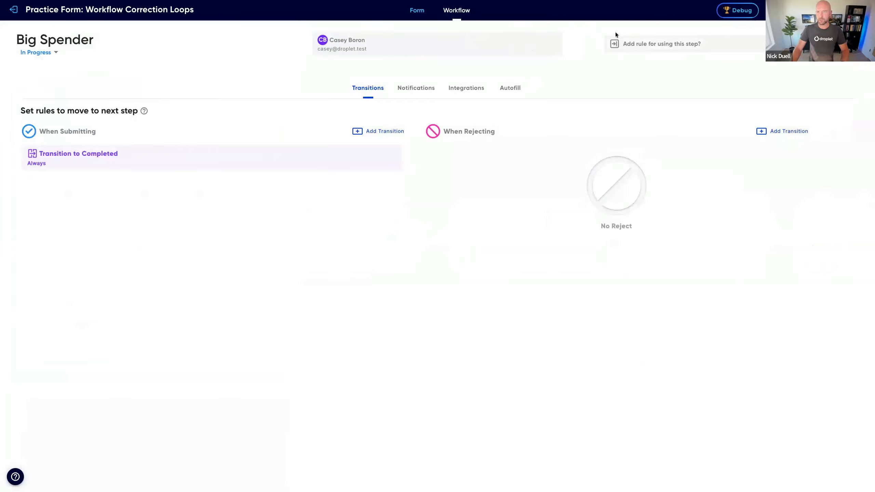
pyautogui.click(640, 44)
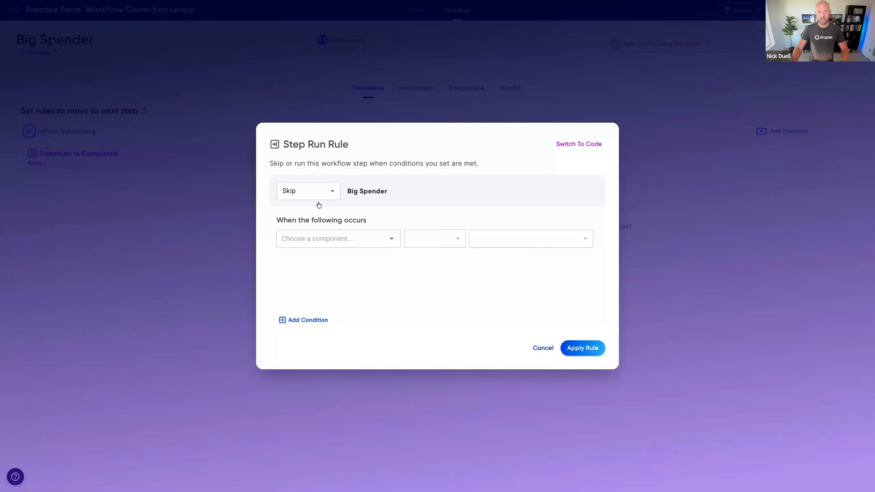
# Step: Try to build a rule that runs Big Spender based on a condition for the Amount field
pyautogui.click(302, 192)
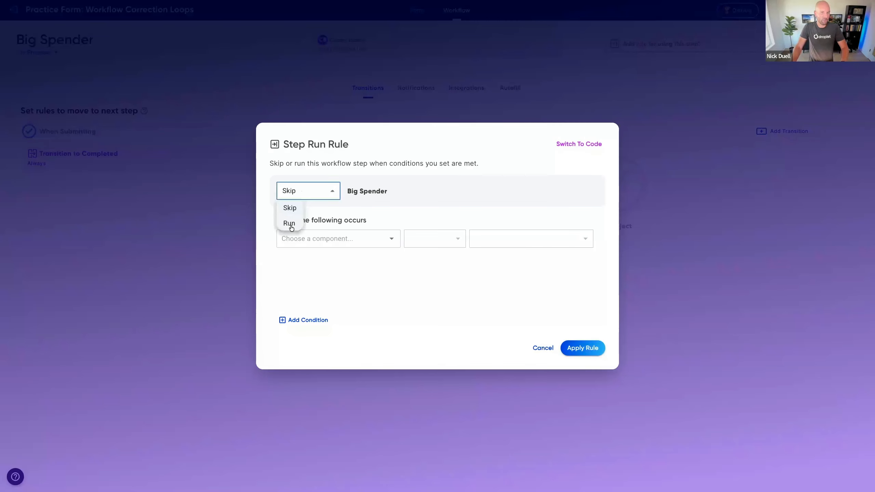
pyautogui.click(289, 223)
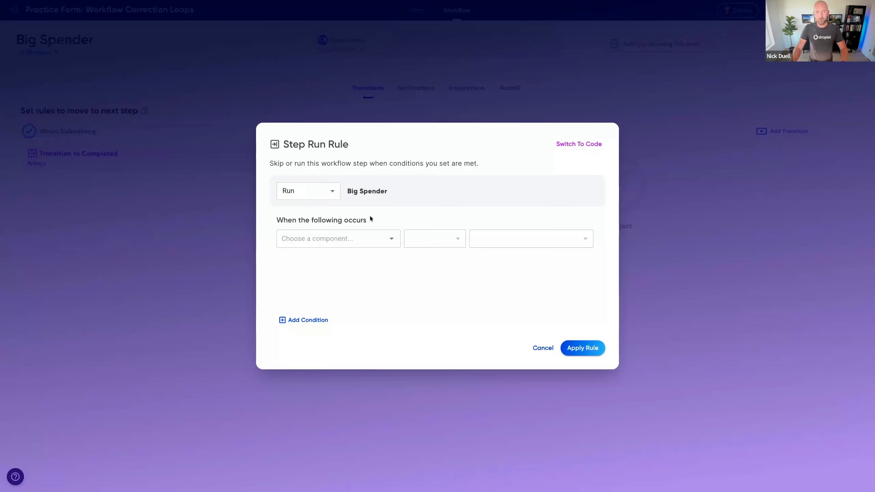
pyautogui.click(355, 238)
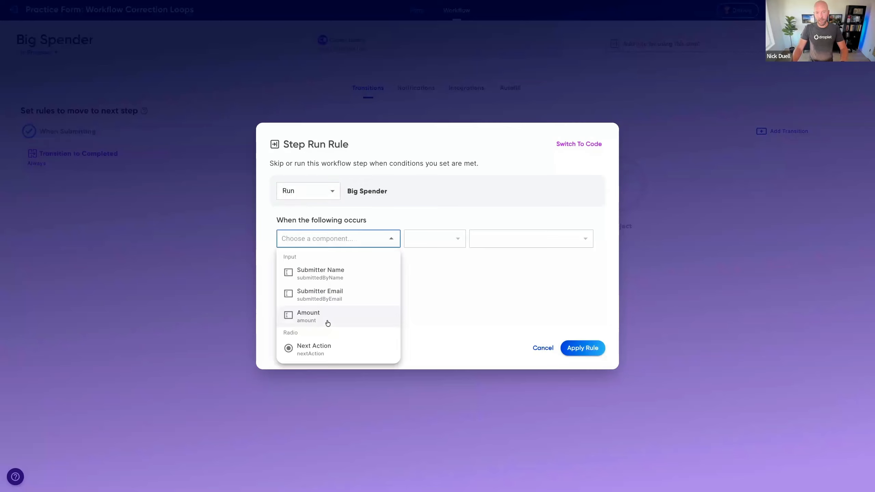
pyautogui.click(327, 323)
pyautogui.click(443, 244)
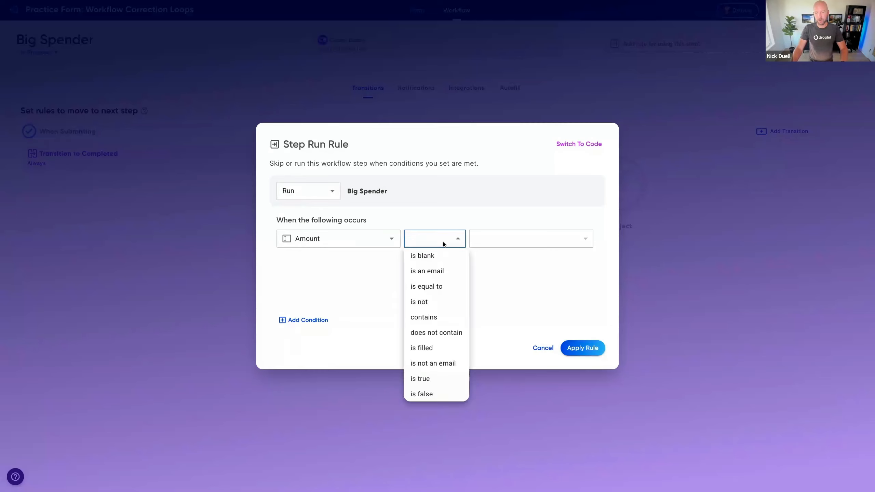
pyautogui.click(359, 270)
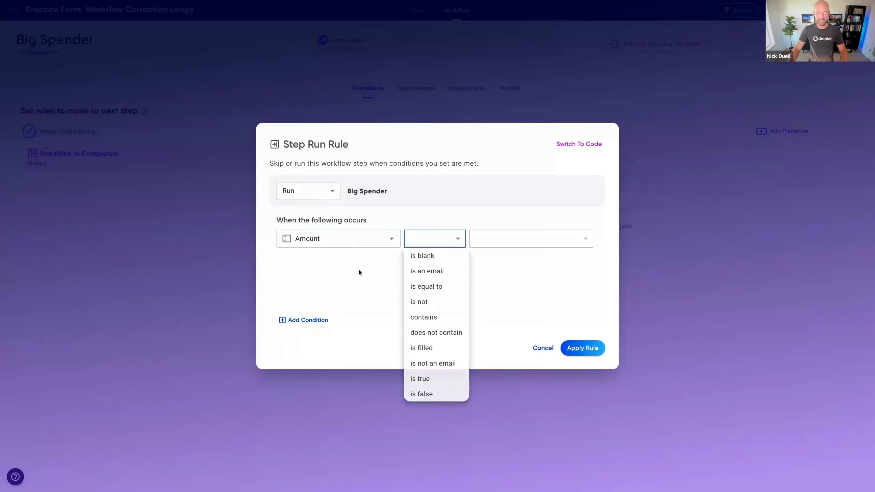
pyautogui.click(437, 238)
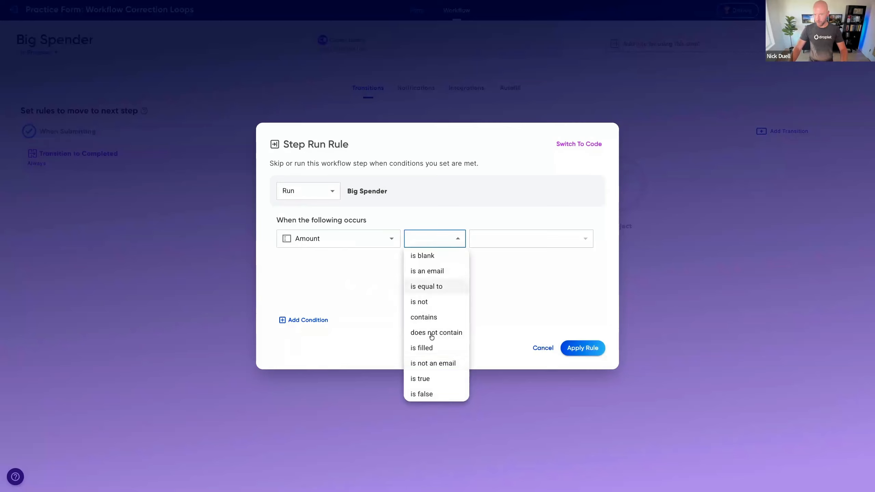
# Step: Switch the Big Spender run rule to code and have the AI write logic for "if amount is greater than or equal to 750"
pyautogui.click(579, 147)
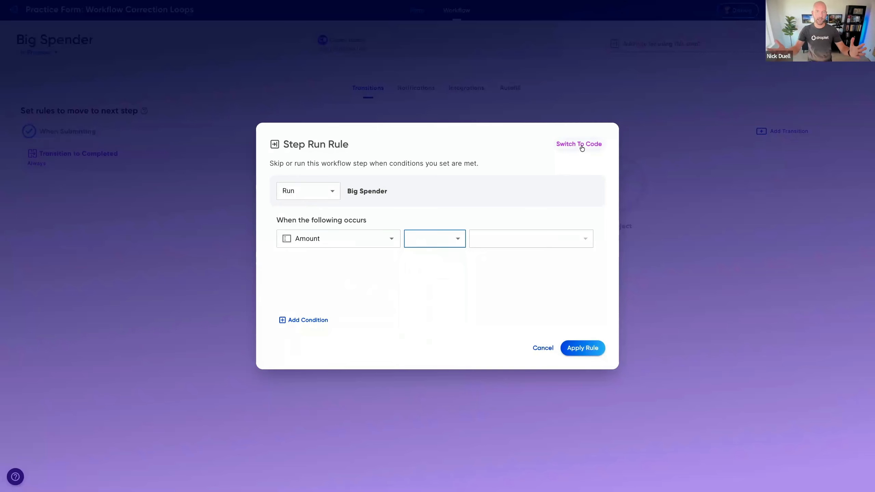
pyautogui.click(581, 145)
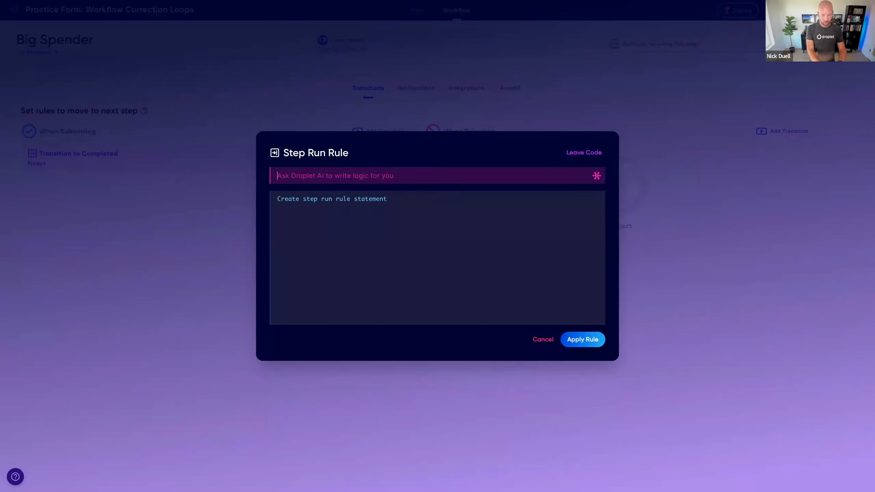
pyautogui.write('if amount is gr')
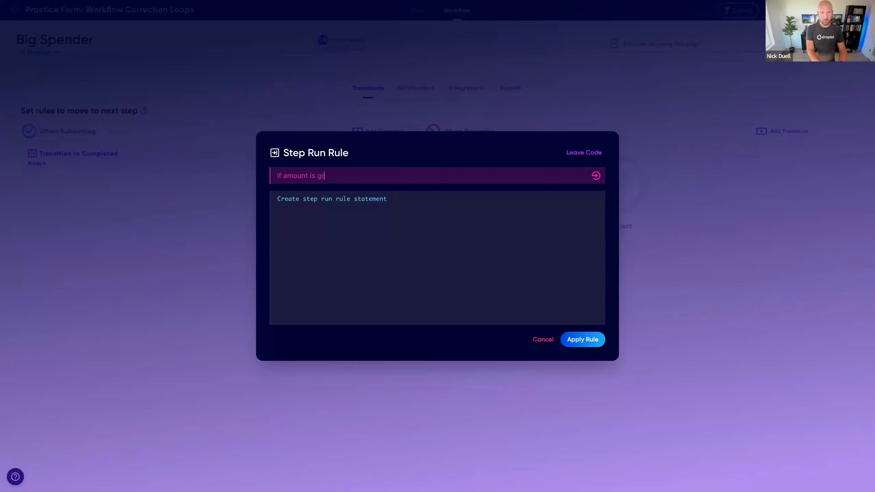
pyautogui.write('eater than or equal to ')
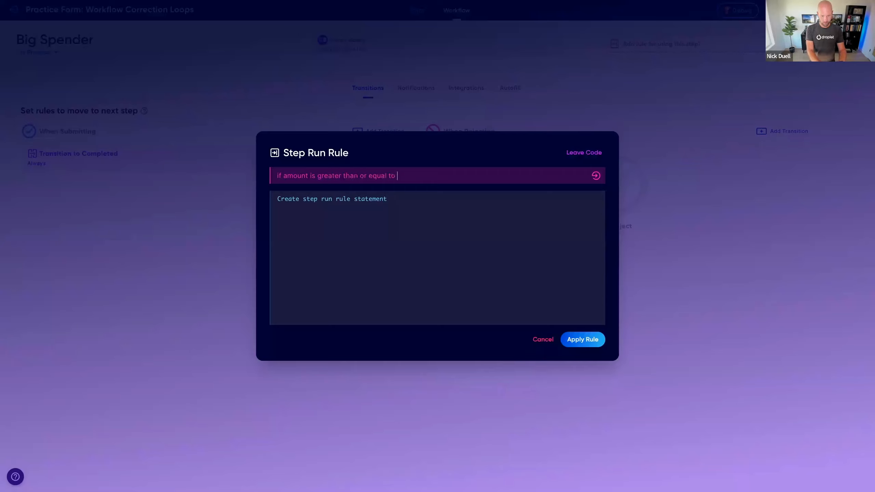
pyautogui.write('75')
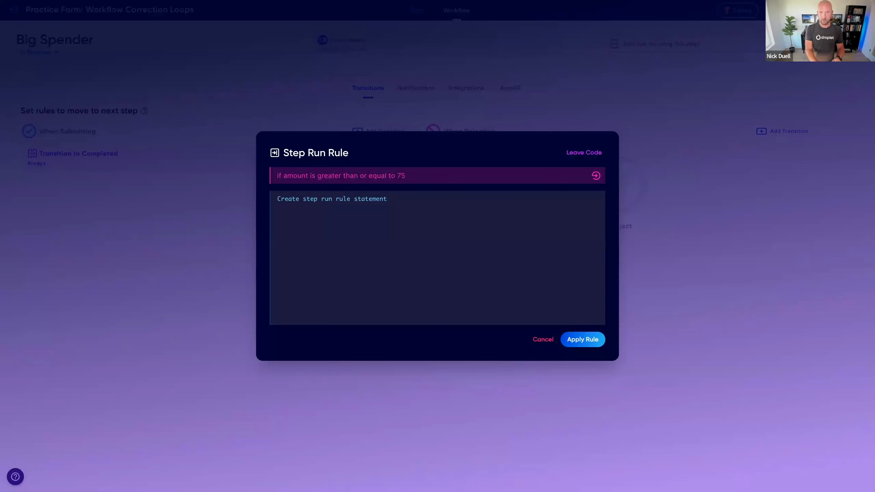
pyautogui.press('Return')
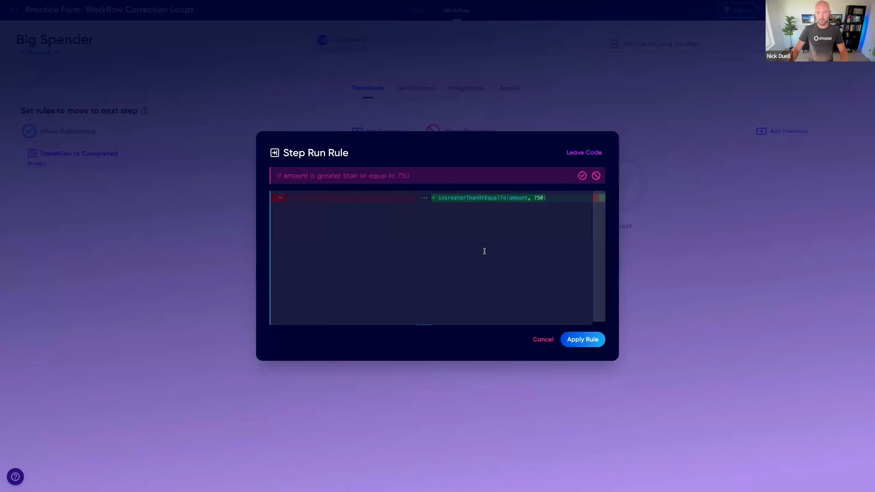
# Step: Wrap amount in fromCurrency() inside the generated rule, apply it and return to the workflow overview
pyautogui.click(516, 199)
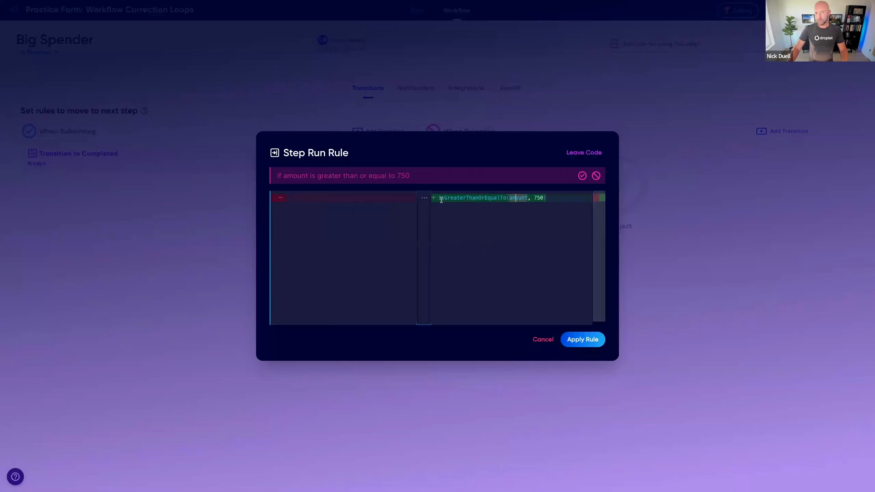
pyautogui.click(509, 198)
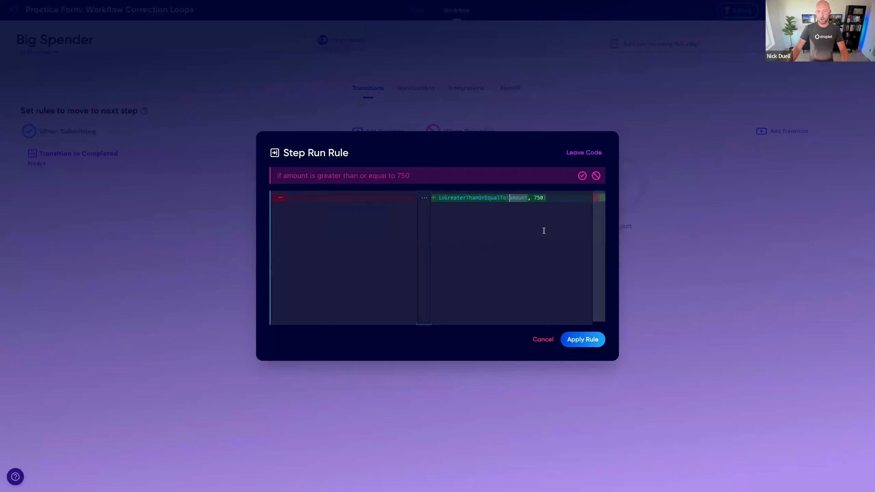
pyautogui.write('fromCurren')
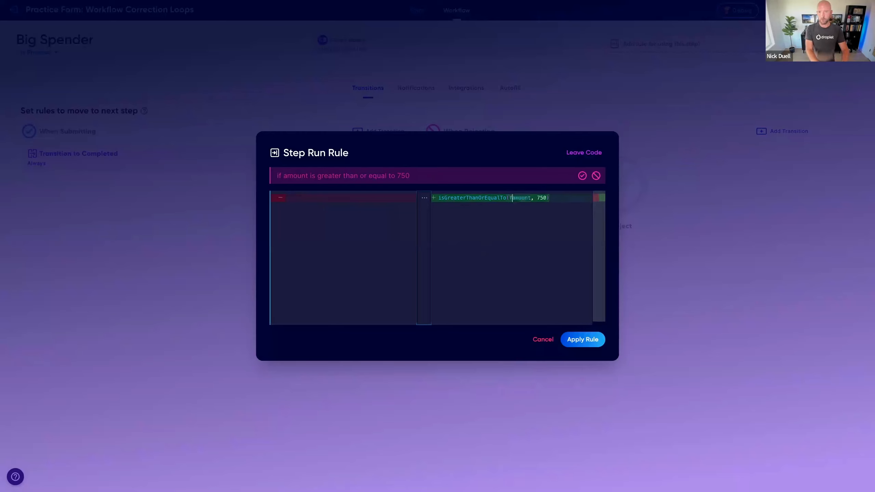
pyautogui.write('cy(')
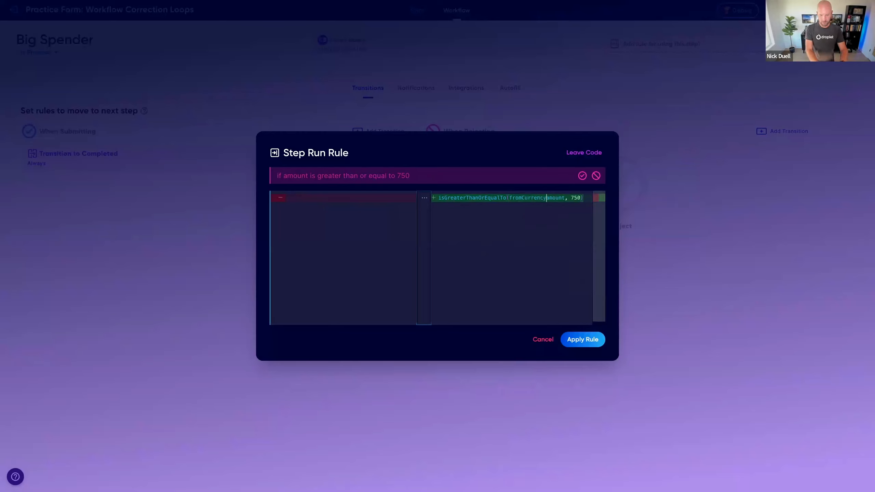
pyautogui.click(568, 197)
pyautogui.write(')')
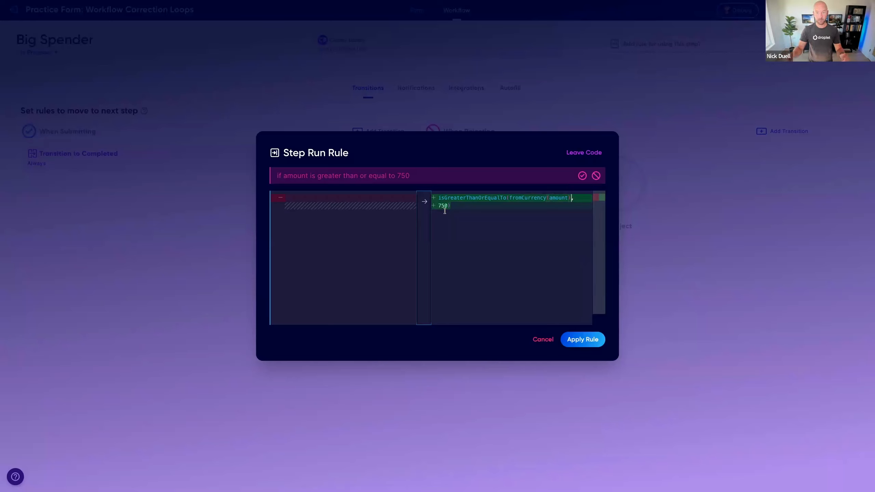
pyautogui.click(583, 339)
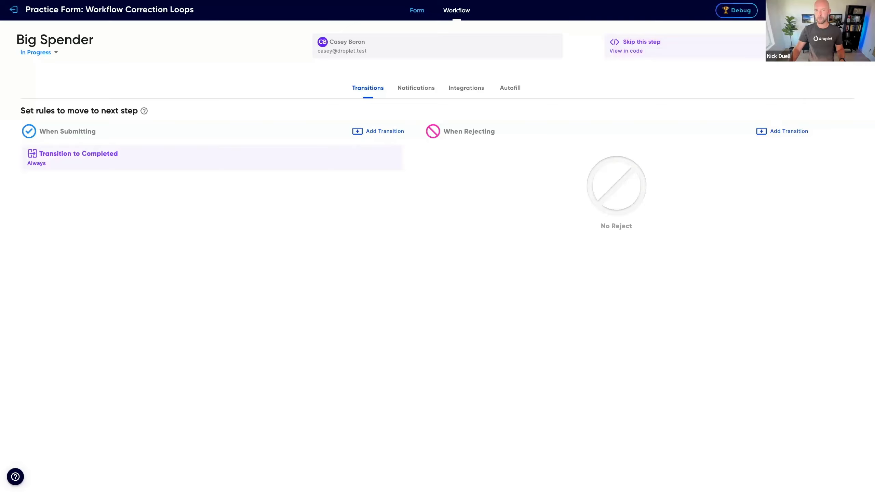
pyautogui.click(857, 35)
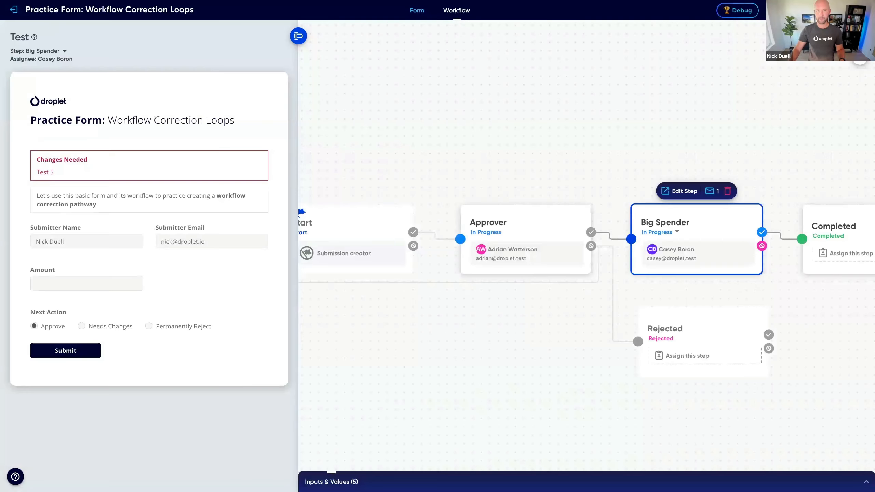
# Step: Test the workflow from the Start step with an Amount of $200, submitting the form with Approve at the Approver step
pyautogui.click(353, 226)
pyautogui.click(104, 284)
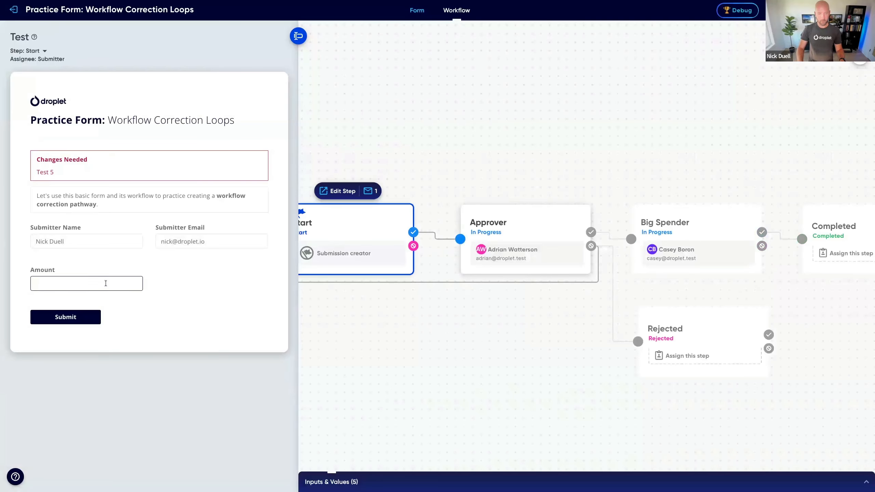
pyautogui.write('$200')
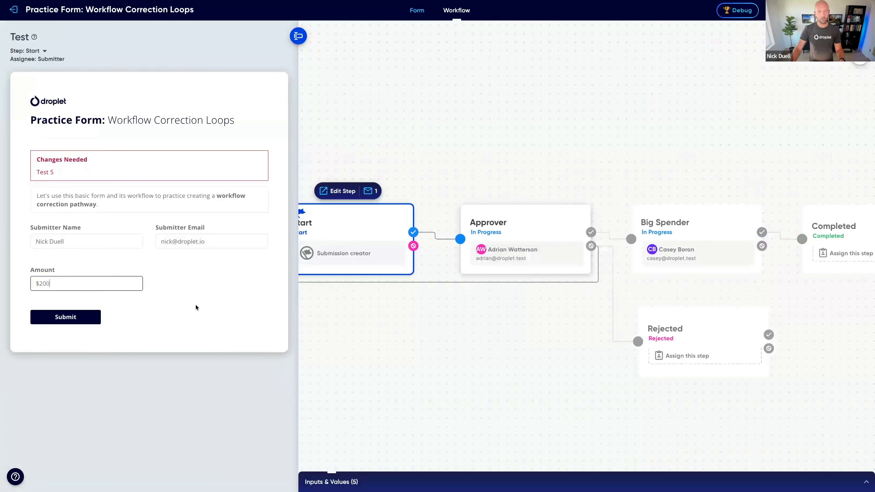
pyautogui.click(531, 224)
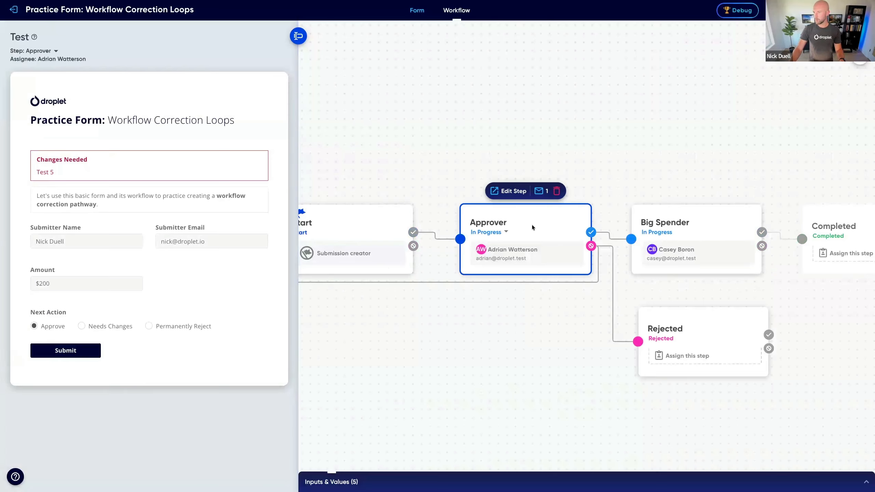
pyautogui.click(55, 350)
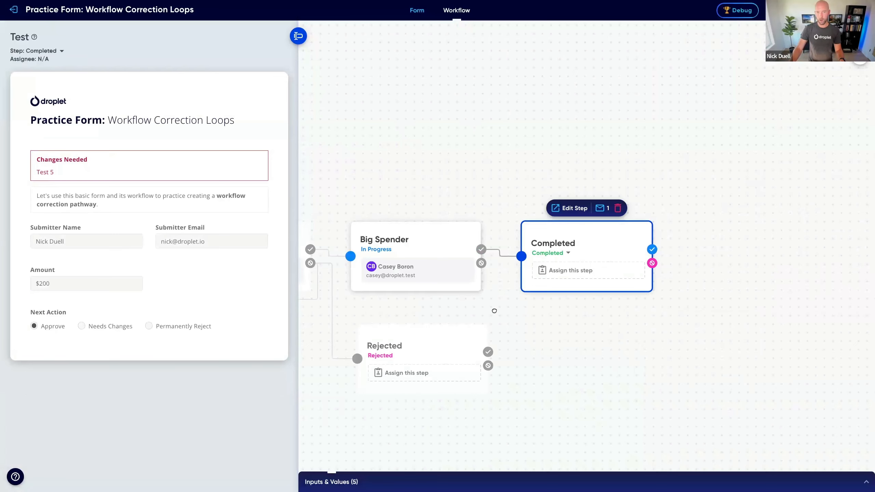
# Step: Repeat the test from the Start step with an Amount of $2000, submitting the approval at the Approver step
pyautogui.click(418, 235)
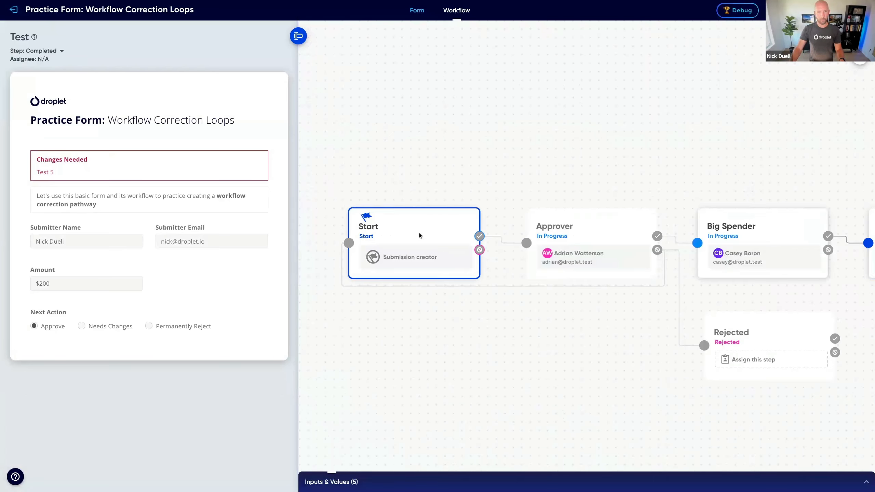
pyautogui.click(79, 282)
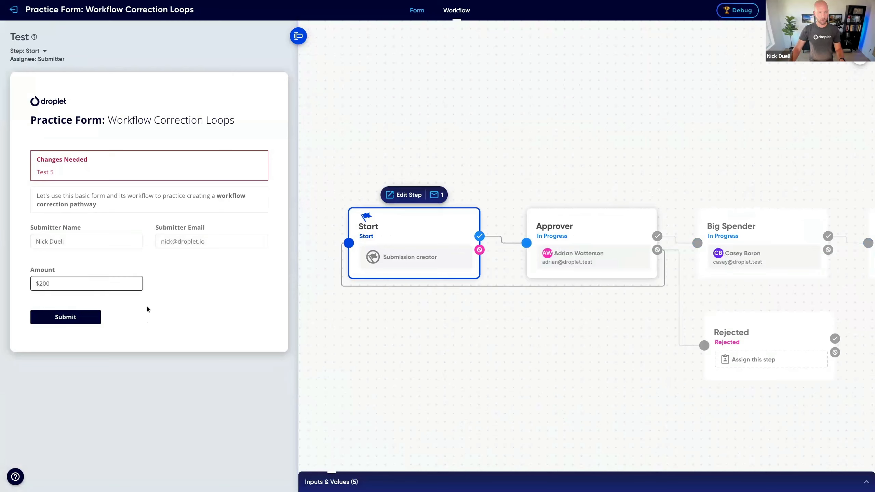
pyautogui.write('0')
pyautogui.click(600, 226)
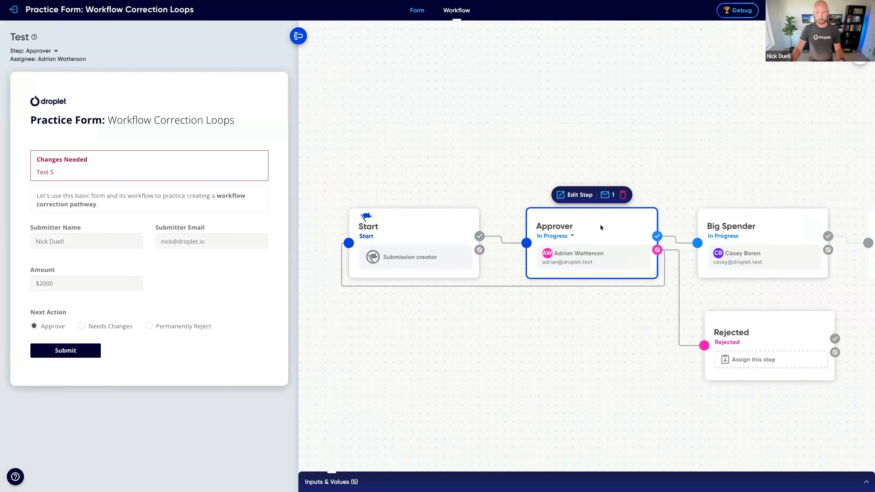
pyautogui.click(68, 354)
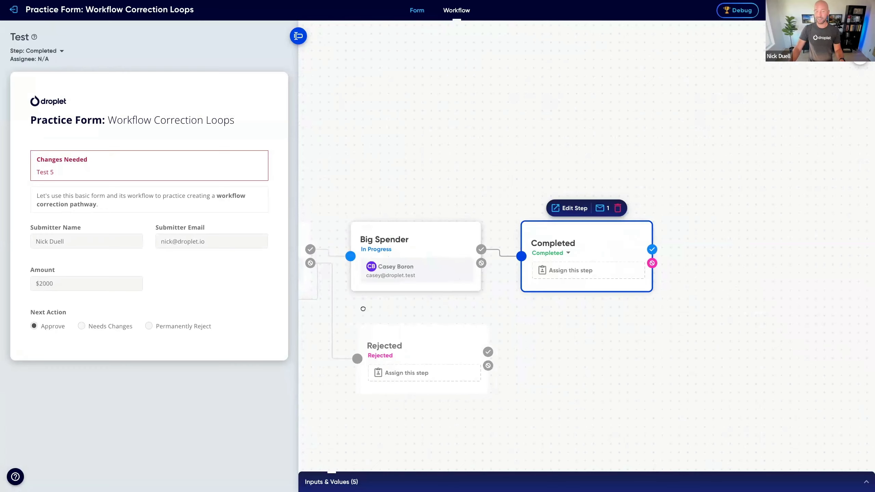
pyautogui.moveTo(363, 309); pyautogui.dragTo(477, 303)
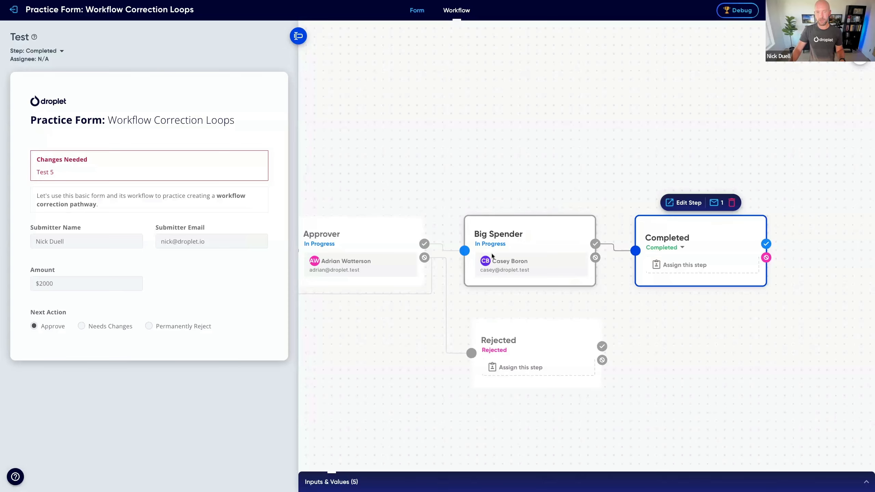
pyautogui.click(539, 233)
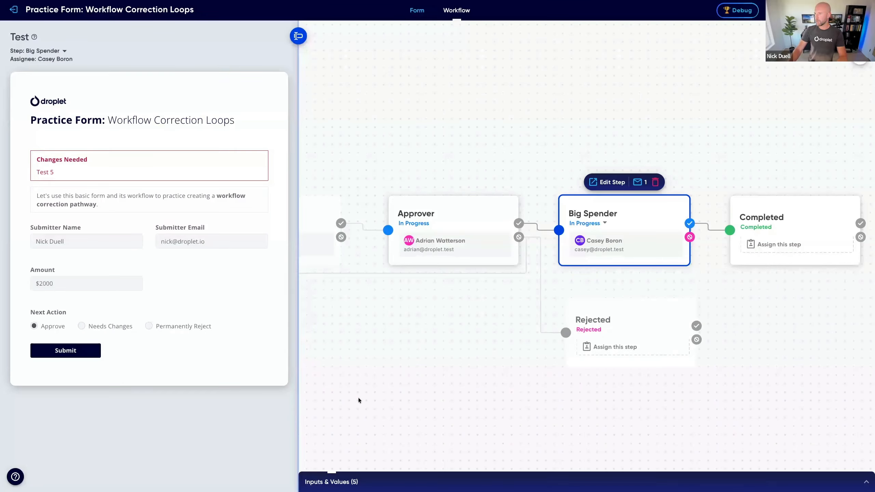
pyautogui.moveTo(359, 315); pyautogui.dragTo(447, 309)
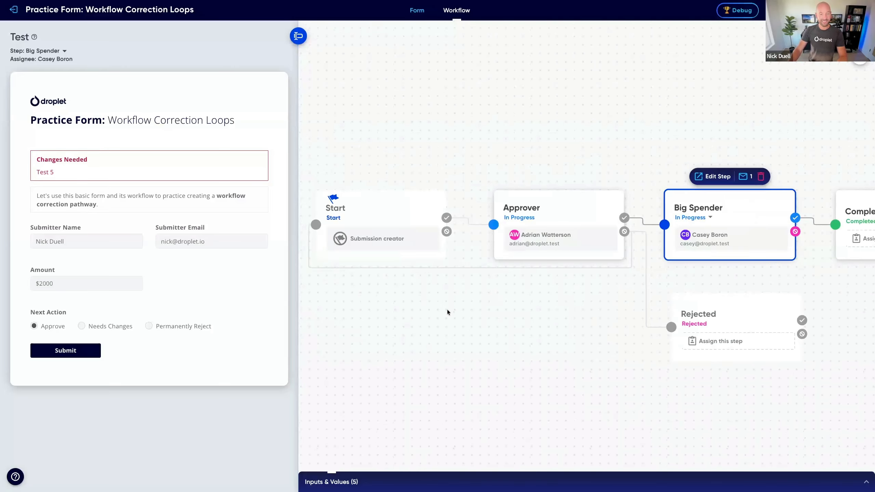
pyautogui.click(393, 301)
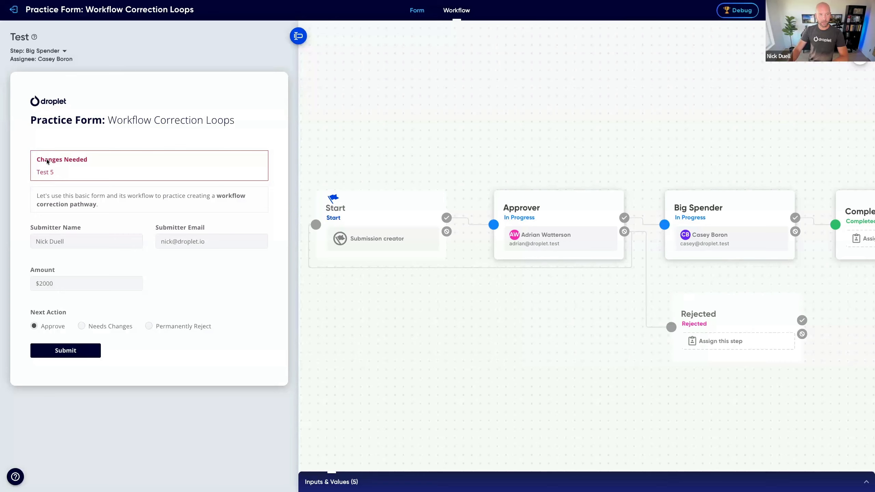
# Step: Inspect the show/hide rule of the Changes Needed section on the form without changing it
pyautogui.click(417, 10)
pyautogui.click(296, 137)
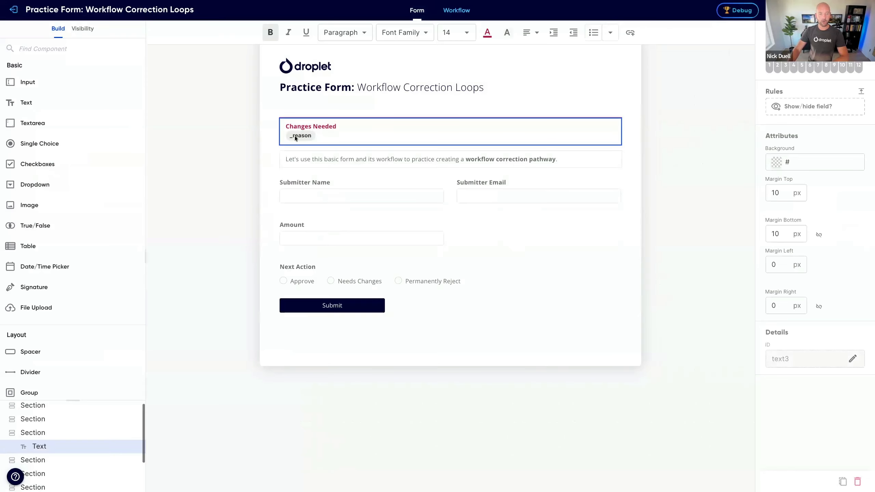
pyautogui.click(55, 433)
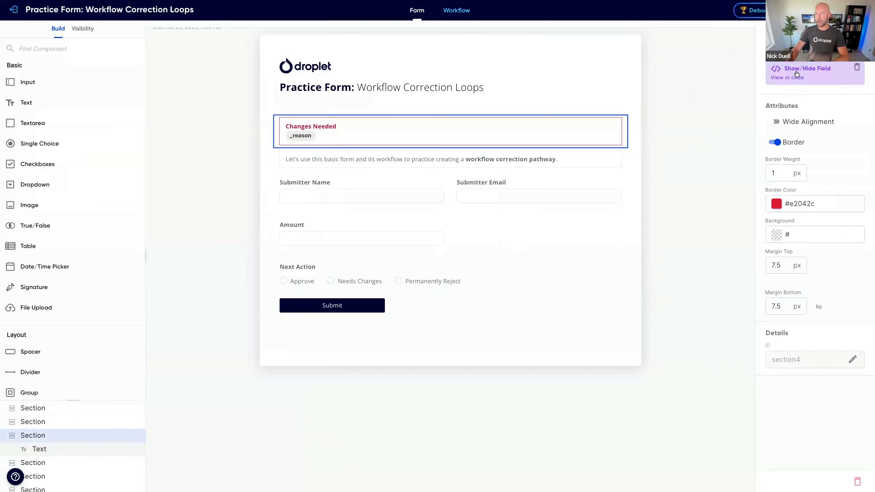
pyautogui.click(790, 75)
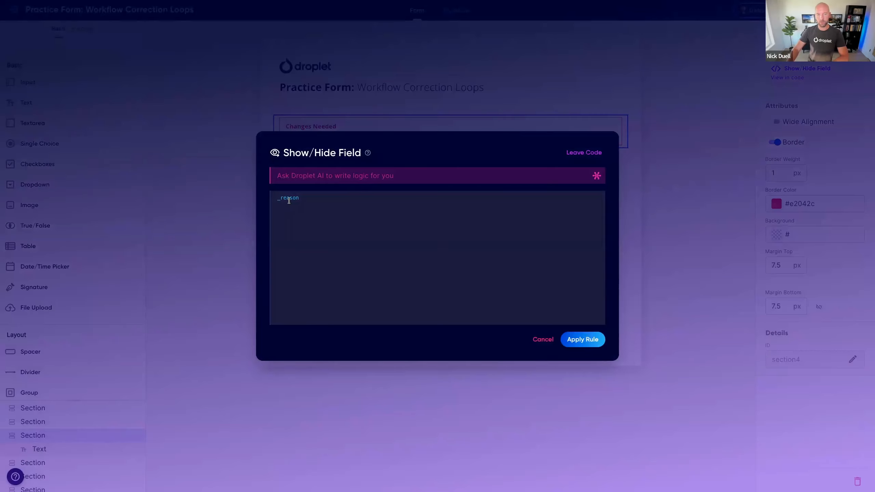
pyautogui.click(279, 212)
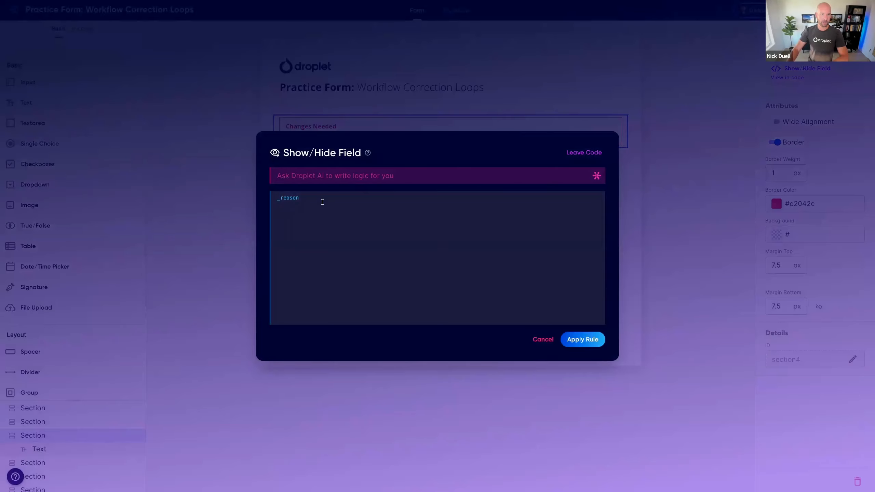
pyautogui.click(548, 341)
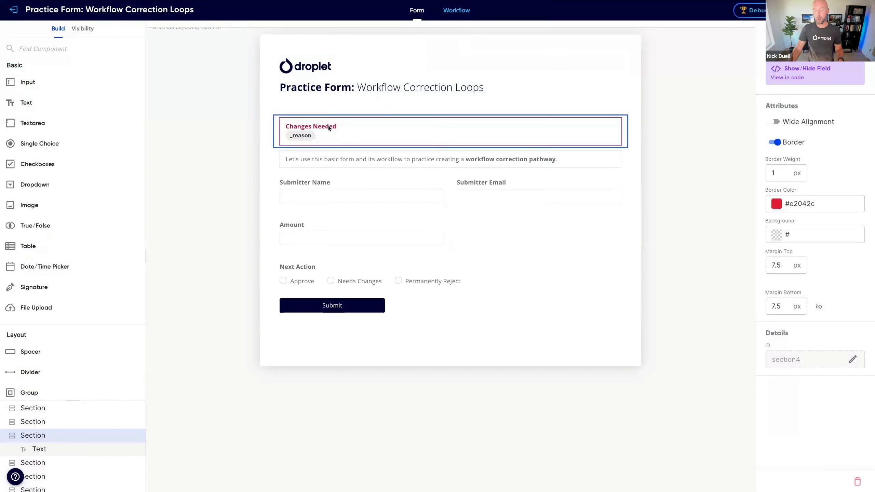
# Step: Extend the Changes Needed section's show/hide rule with the AI prompt "also hide on the completed step" and apply it
pyautogui.click(787, 77)
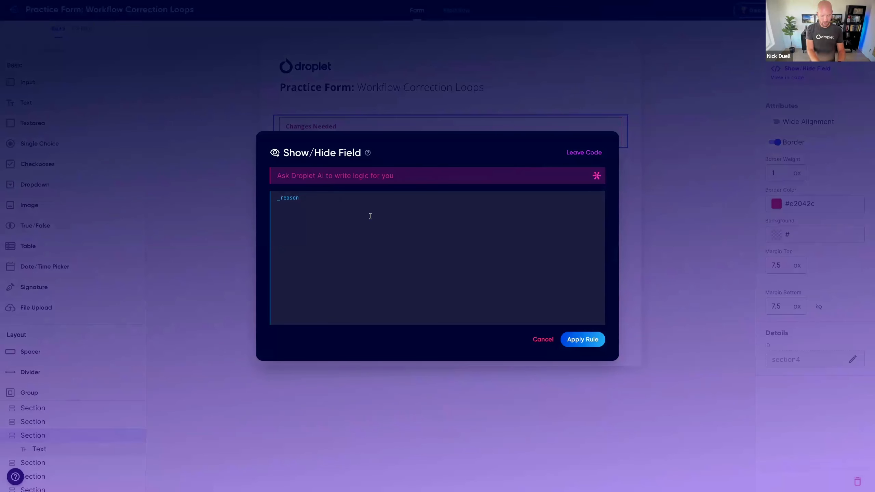
pyautogui.write('a')
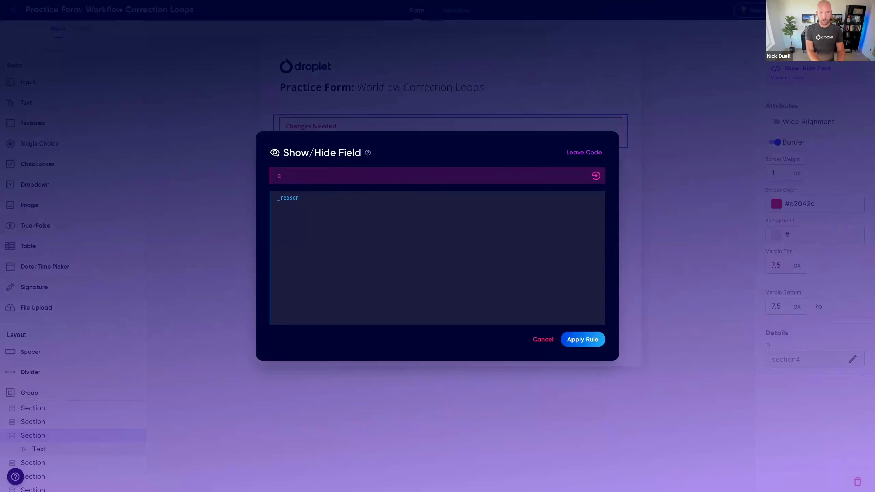
pyautogui.write('lso hide on the completed step')
pyautogui.press('Return')
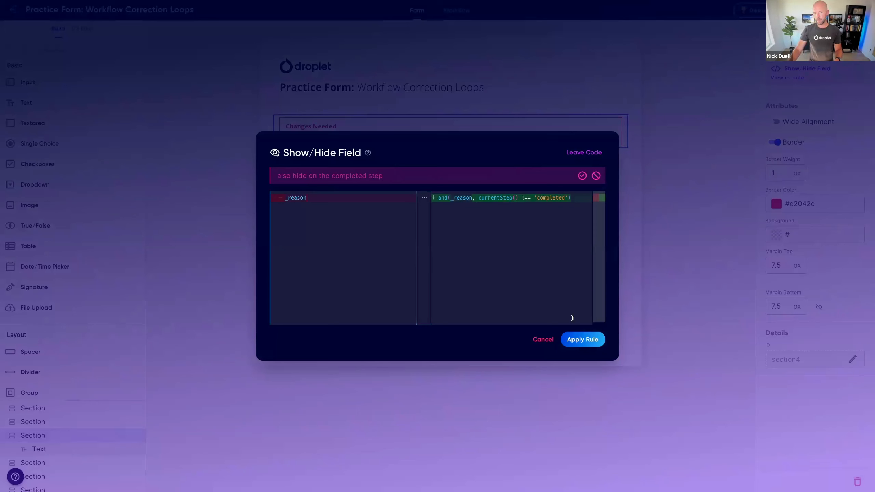
pyautogui.click(582, 339)
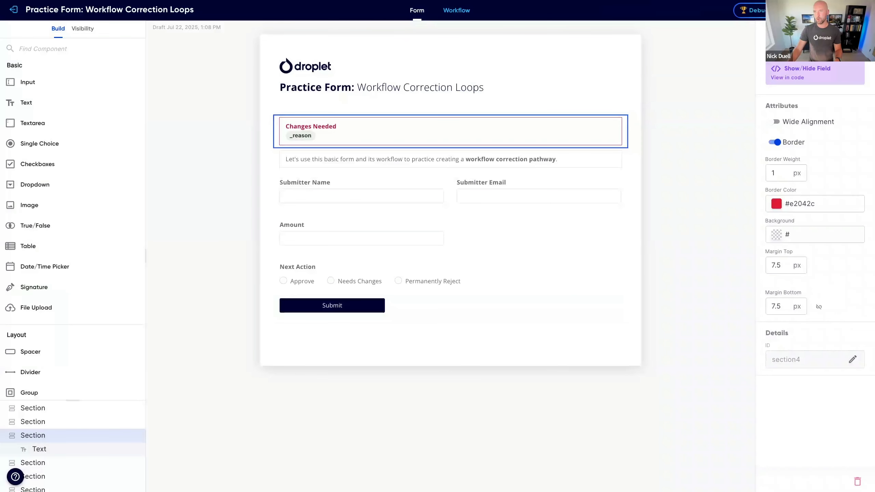
# Step: Check the Changes Needed section in the workflow's test preview at the Start, Approver, Big Spender and Completed steps
pyautogui.click(456, 10)
pyautogui.click(427, 231)
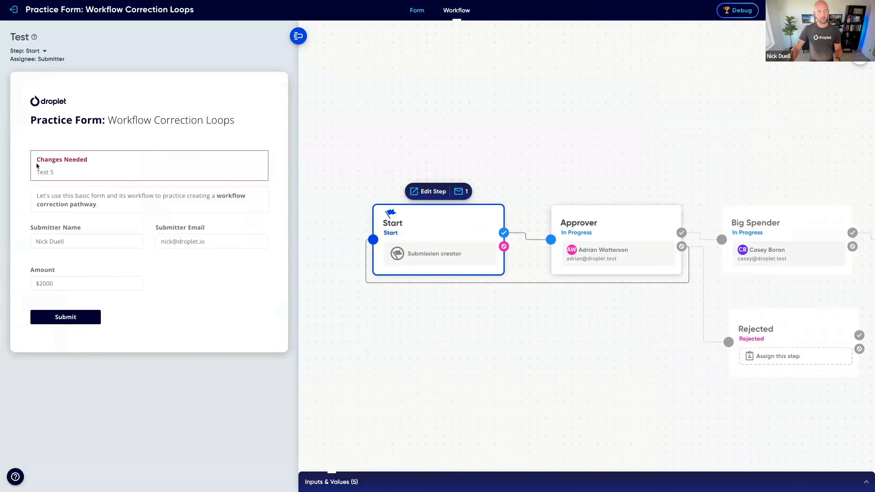
pyautogui.click(624, 237)
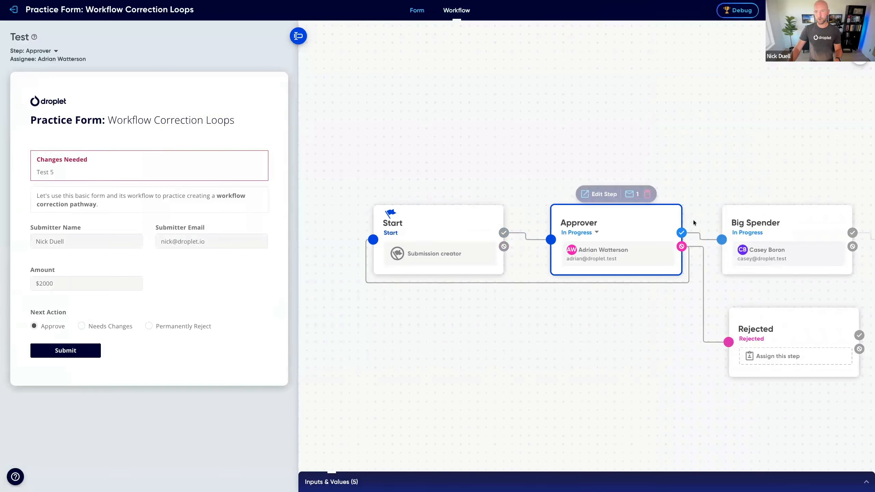
pyautogui.click(792, 223)
pyautogui.click(771, 223)
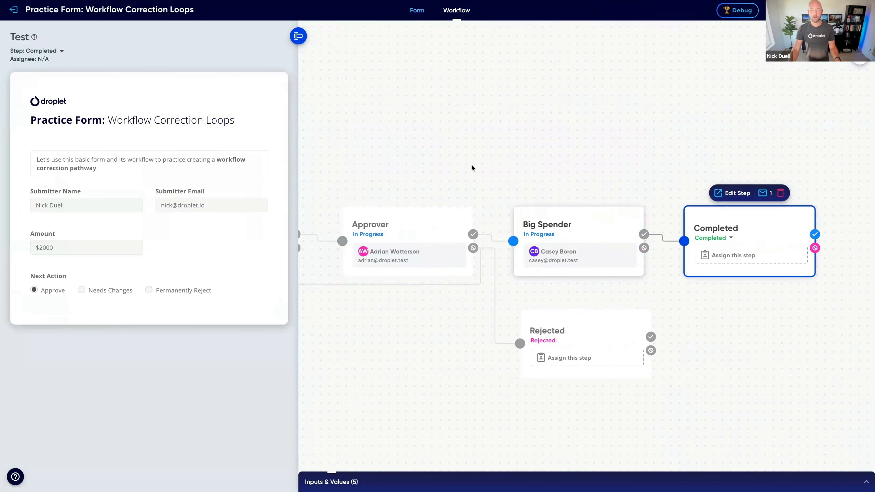
pyautogui.moveTo(415, 169); pyautogui.dragTo(592, 138)
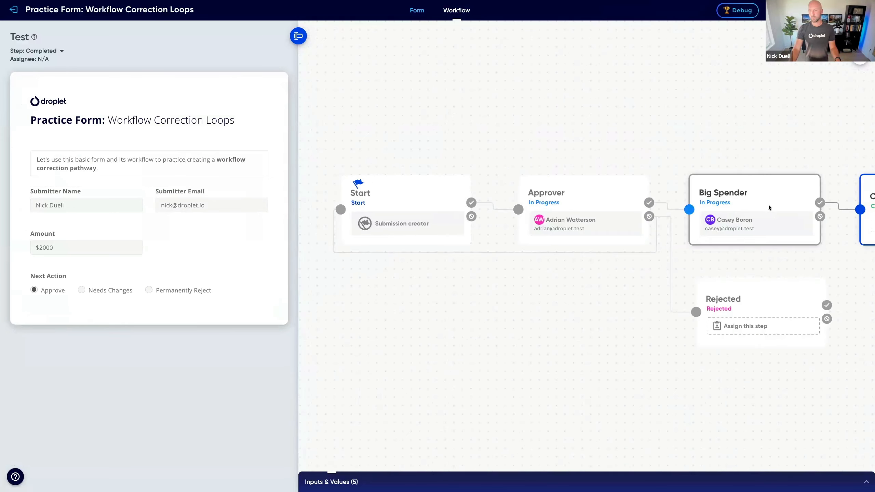
# Step: Compare the test form at the Big Spender, Approver and Start steps, and select the Changes Needed reason text at Approver
pyautogui.click(781, 197)
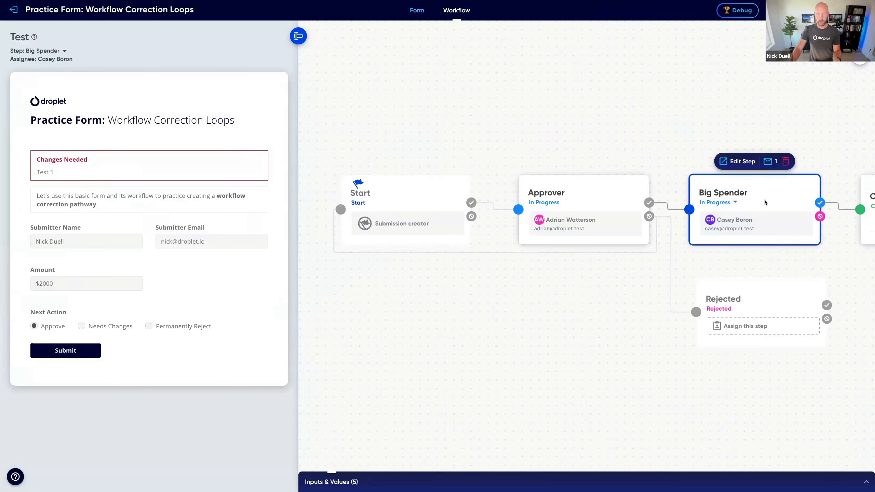
pyautogui.click(591, 204)
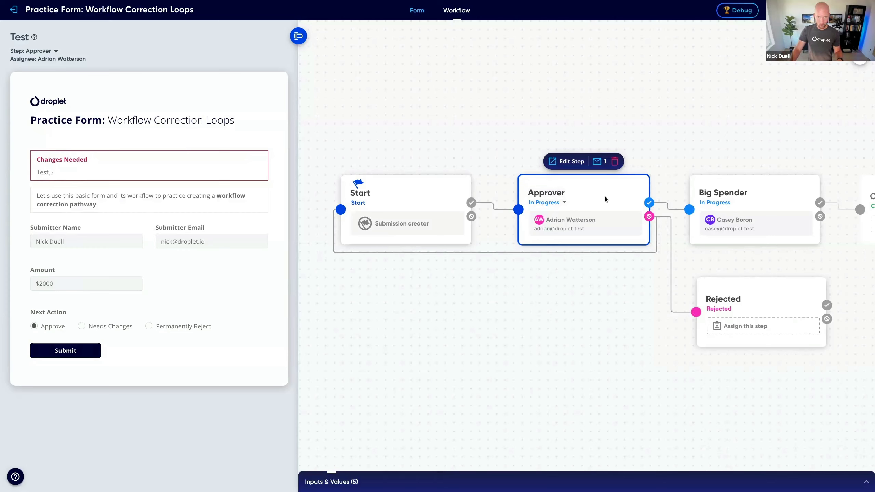
pyautogui.click(772, 201)
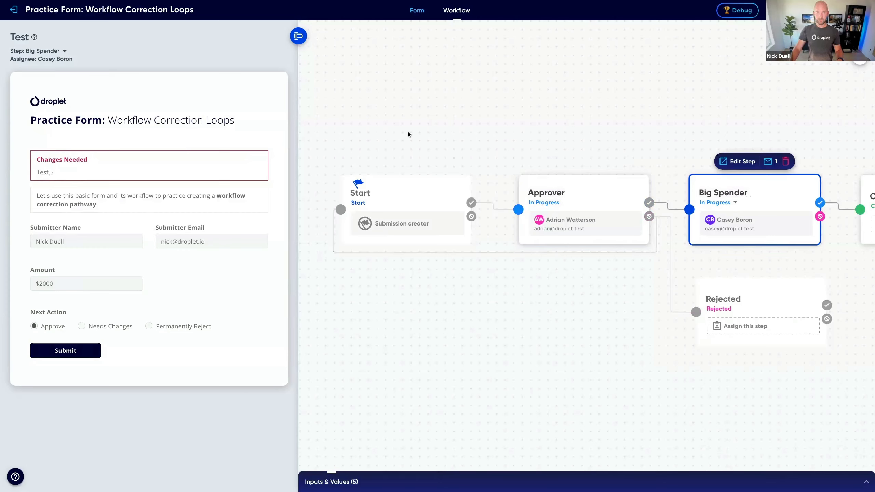
pyautogui.click(377, 202)
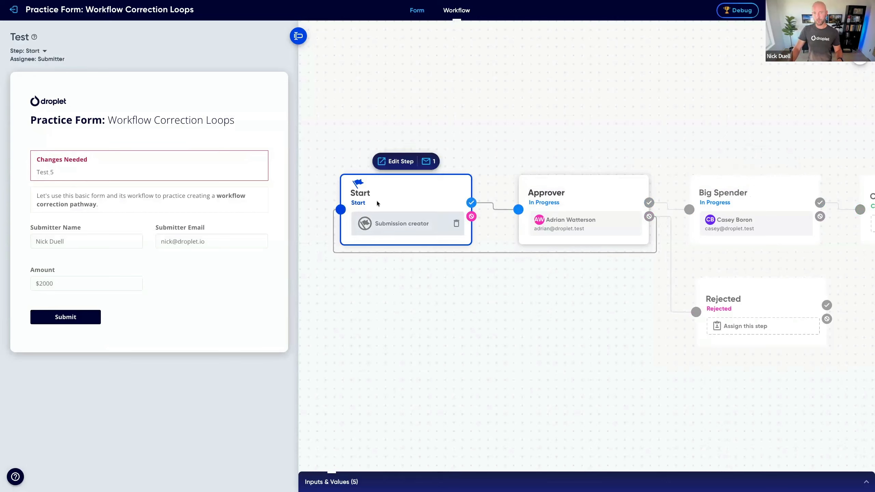
pyautogui.click(774, 180)
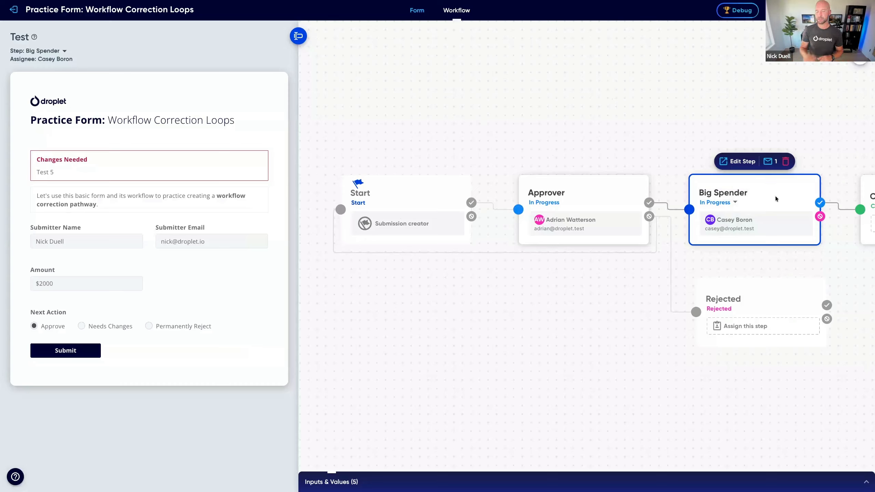
pyautogui.click(583, 196)
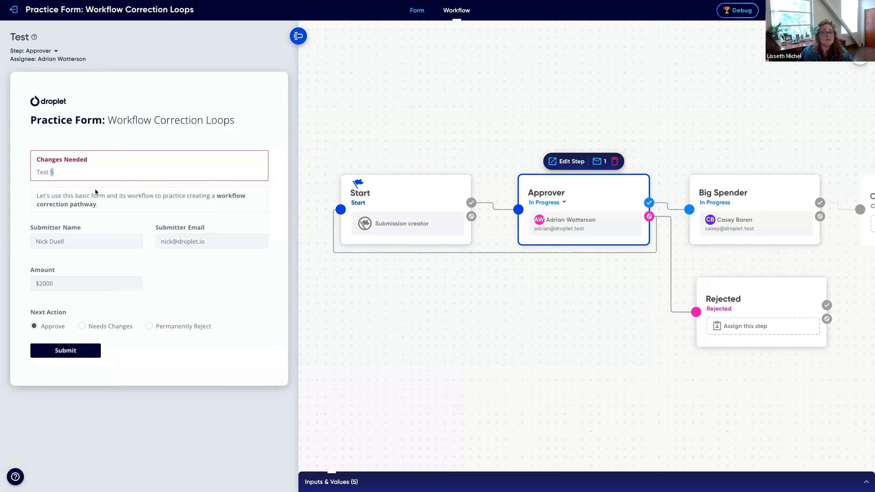
pyautogui.hotkey('shift', 'Home')
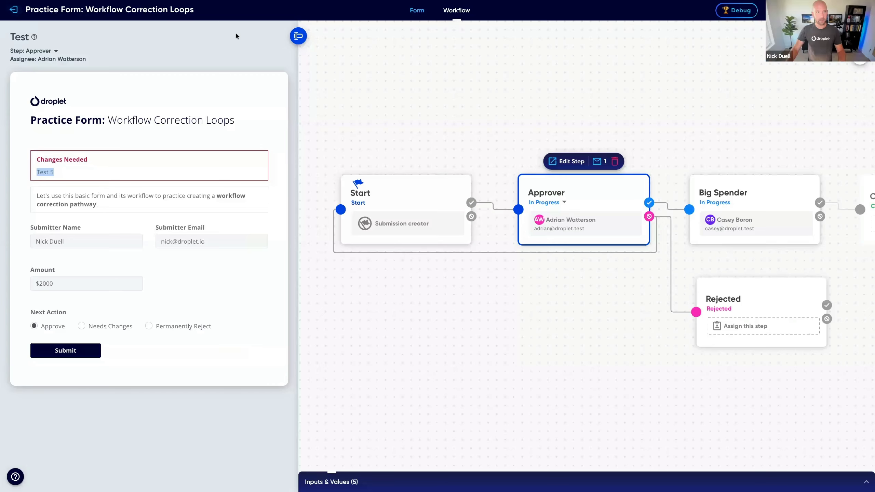
# Step: Leave the form editor, filter all submissions by the Rejected status, and clear that filter
pyautogui.click(14, 9)
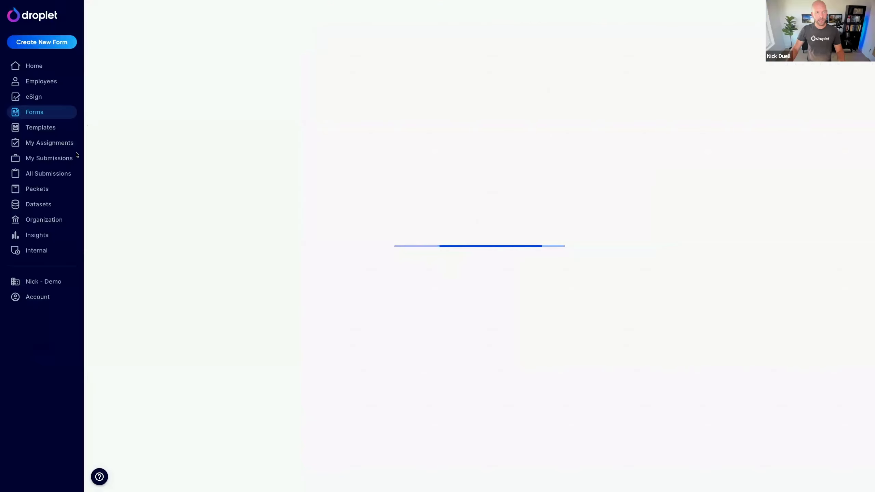
pyautogui.click(58, 173)
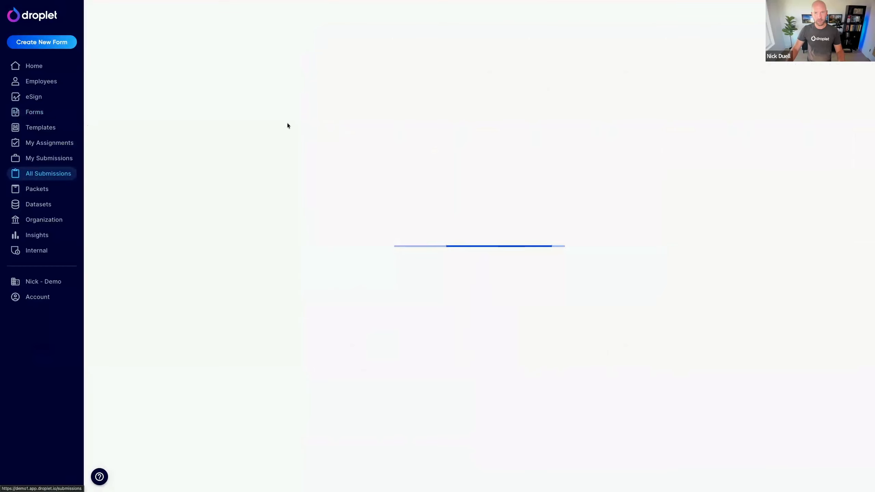
pyautogui.click(373, 84)
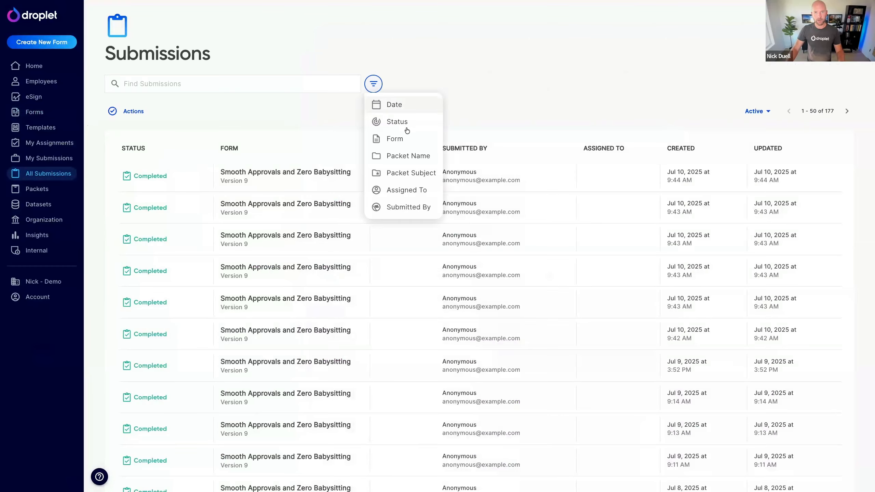
pyautogui.click(406, 124)
pyautogui.click(420, 231)
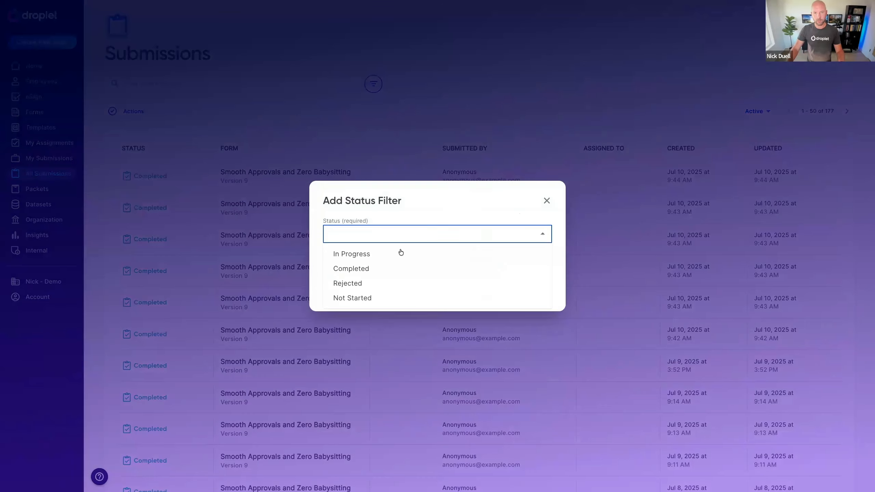
pyautogui.click(372, 282)
pyautogui.click(534, 291)
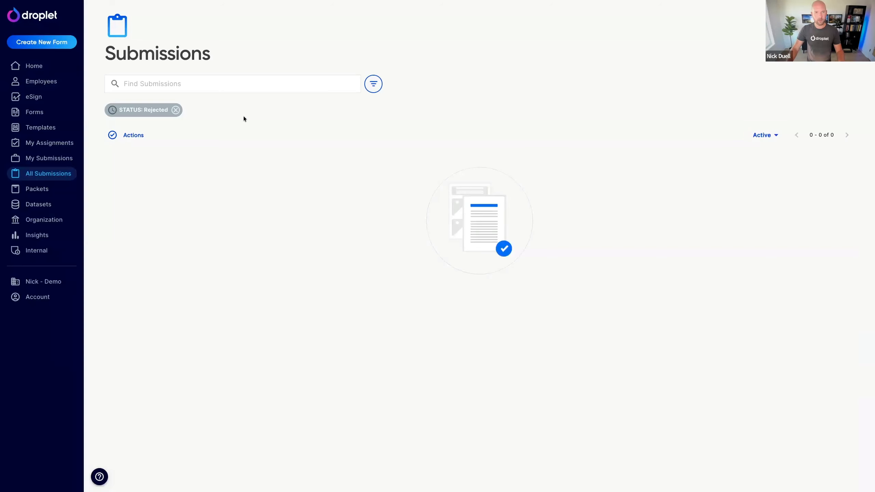
pyautogui.click(176, 110)
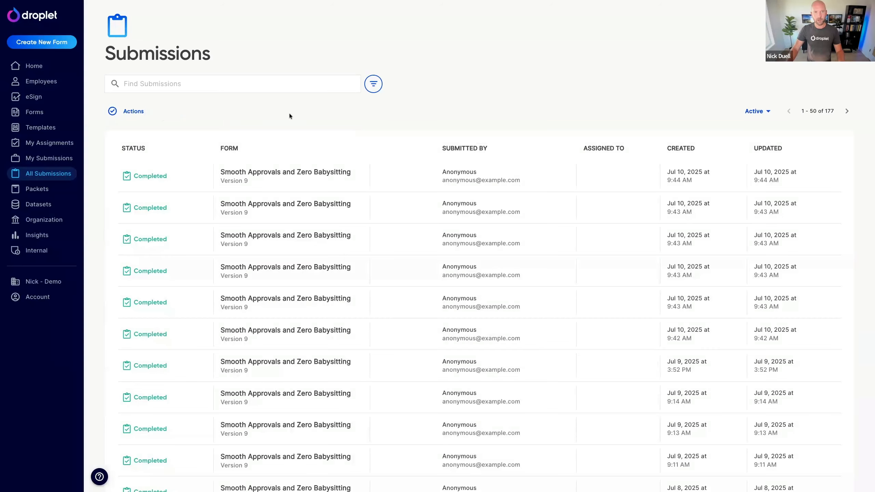
# Step: View the activity log of the first submission in the list and close it
pyautogui.click(111, 176)
pyautogui.click(143, 113)
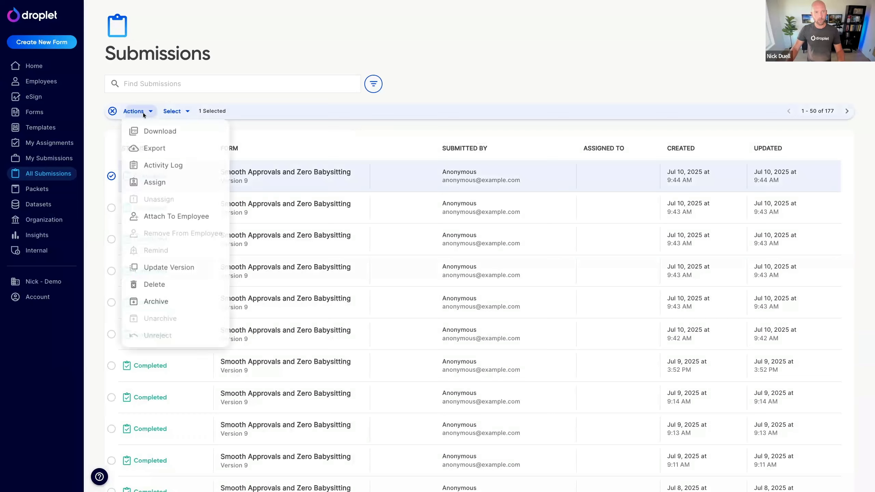
pyautogui.click(161, 166)
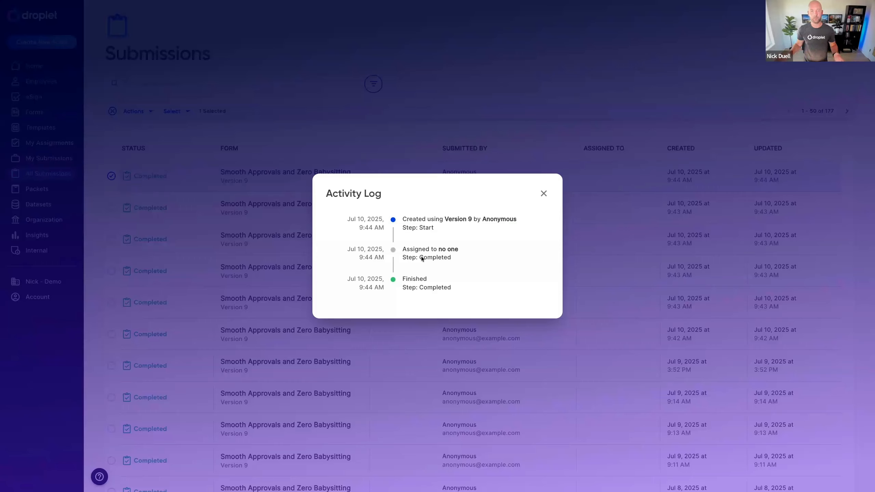
pyautogui.click(544, 195)
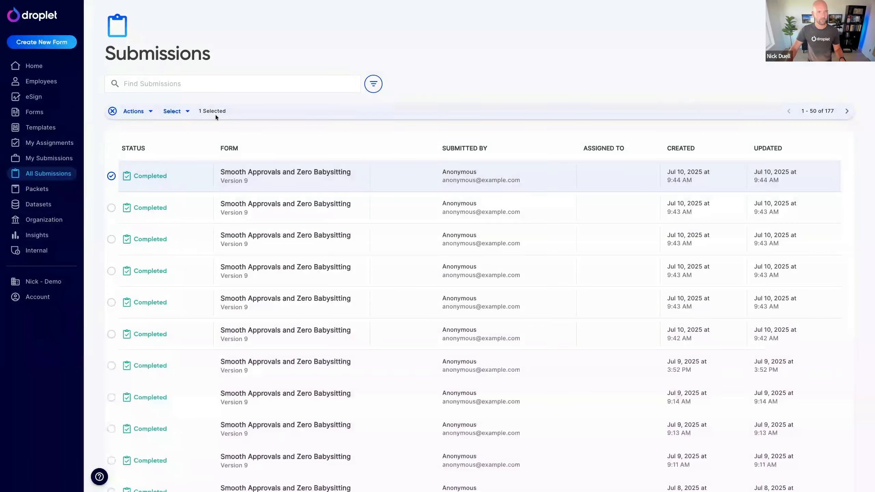
# Step: Search the forms for "practice" and reopen Practice Form: Workflow Correction Loops for editing at its workflow
pyautogui.click(51, 111)
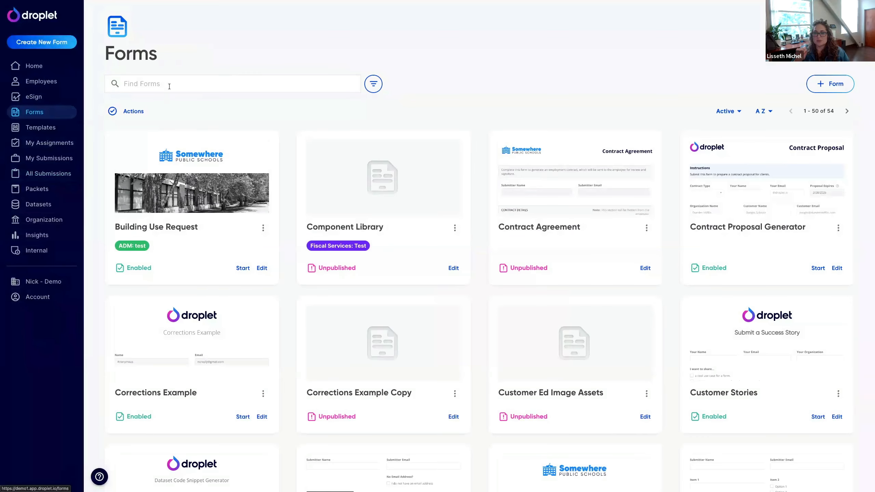
pyautogui.click(169, 84)
pyautogui.write('practice')
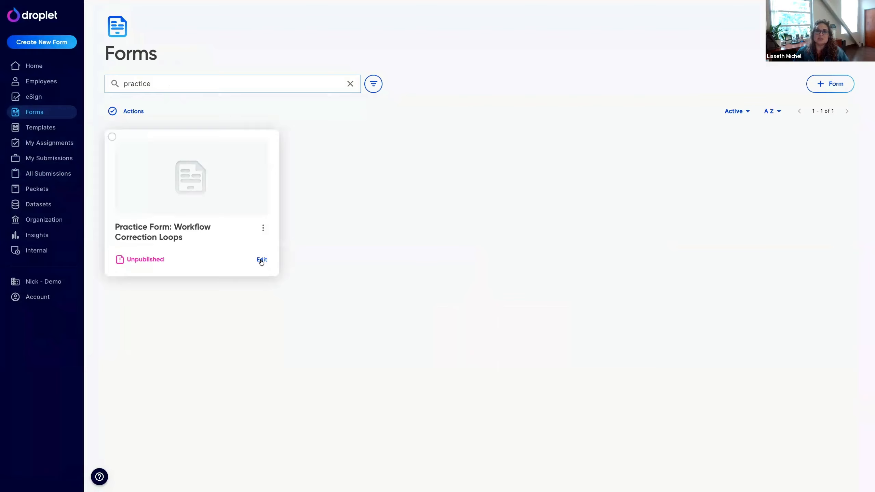
pyautogui.click(260, 259)
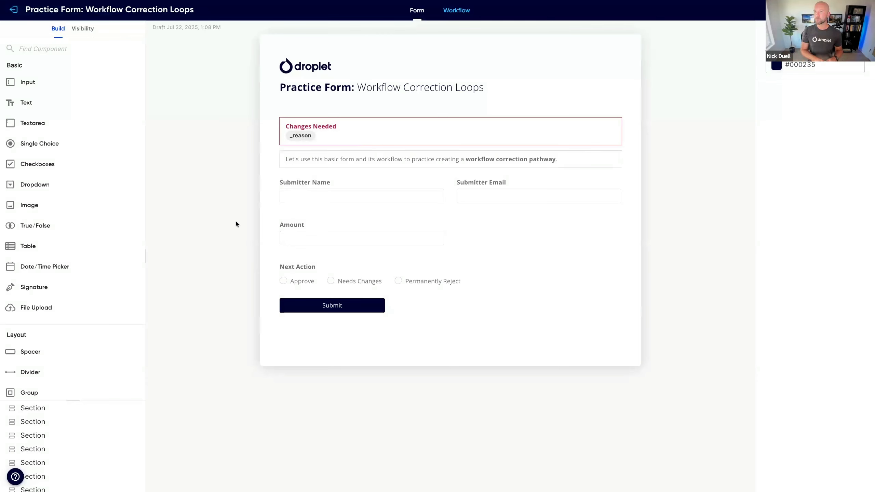
pyautogui.click(456, 12)
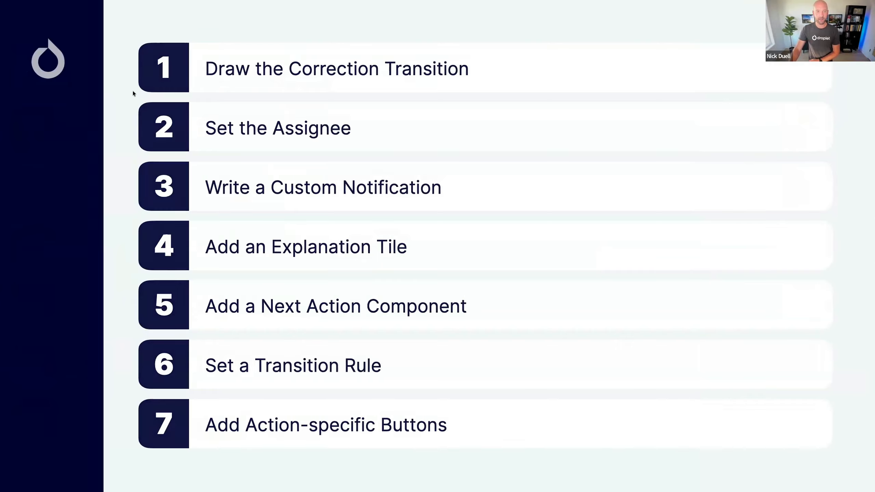
pyautogui.press('Right')
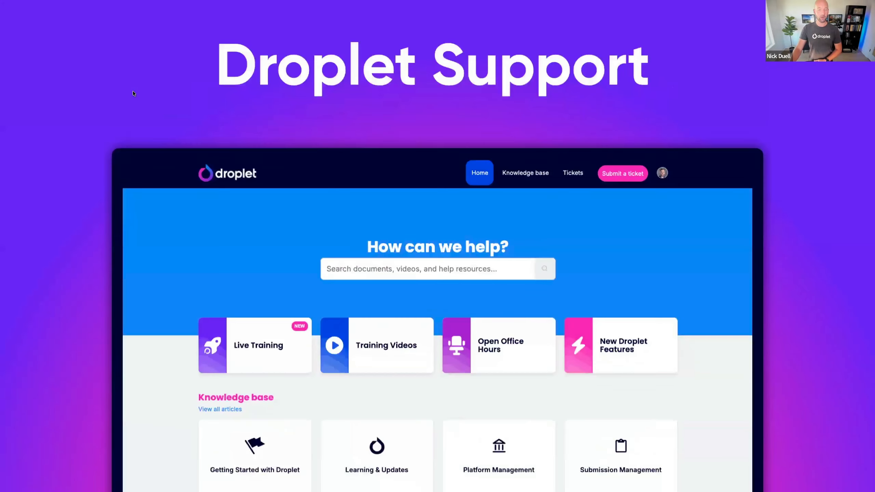